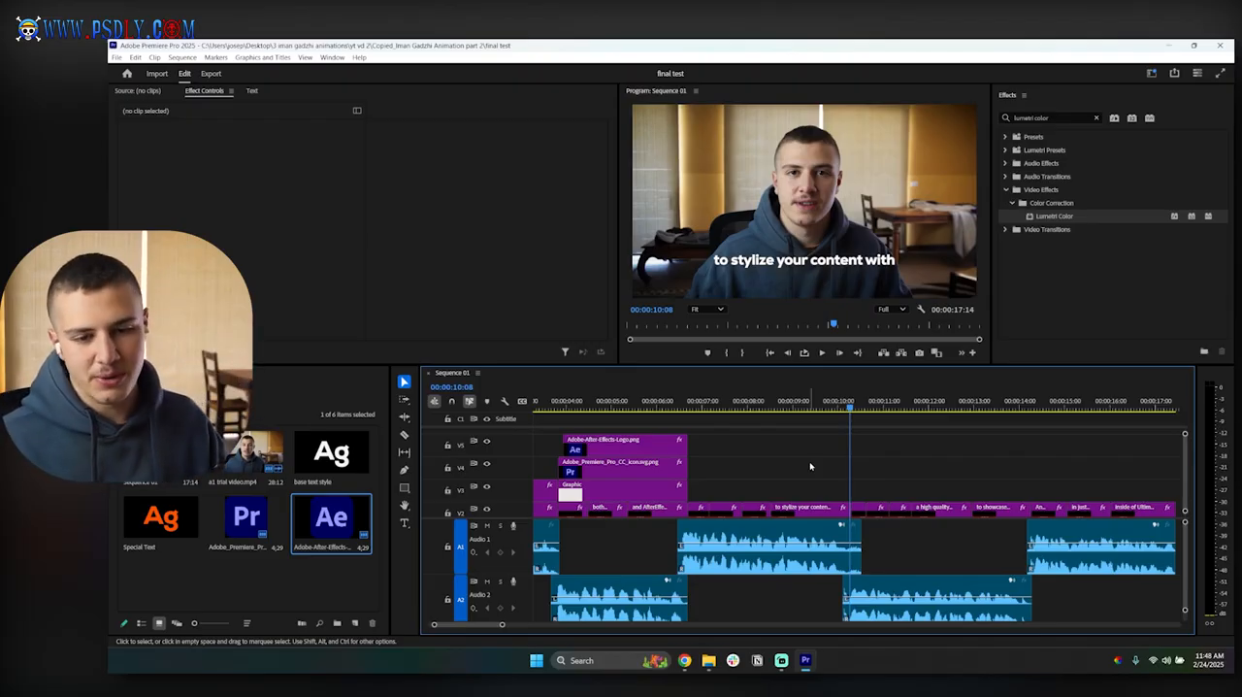
Step: Show the alignment guides in the program monitor over the frame at 00:00:08:20
{"action": "left_click", "coordinate": [777, 404]}
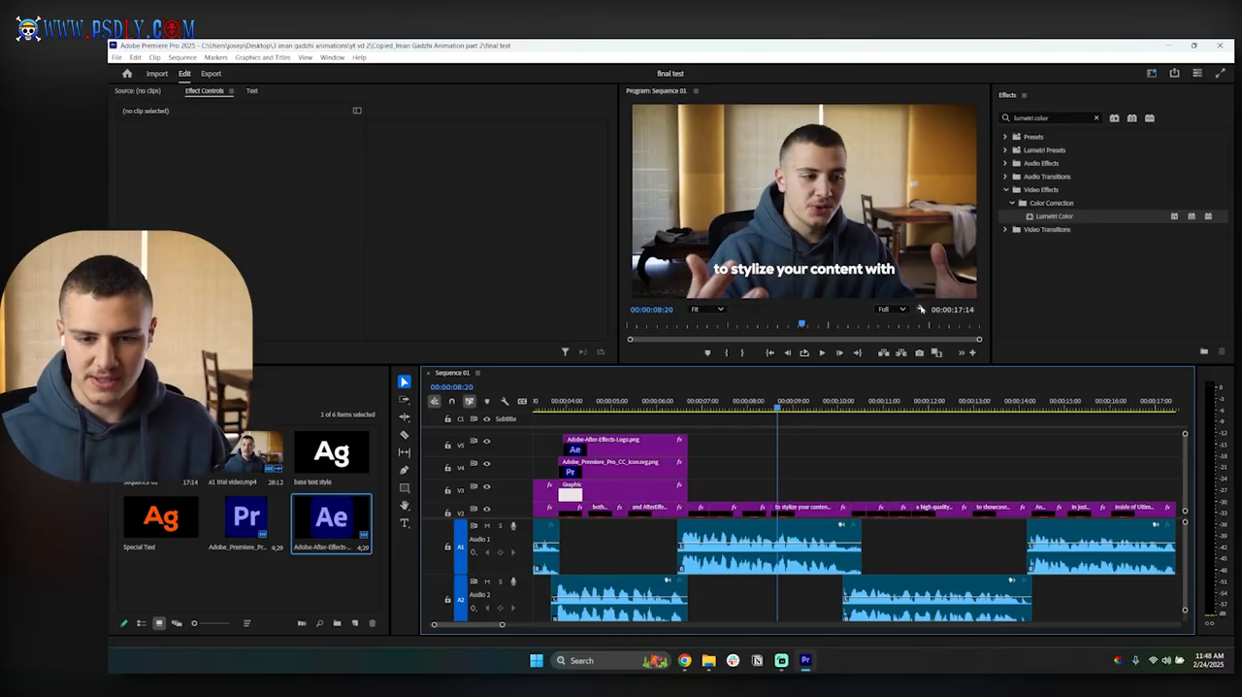
{"action": "left_click", "coordinate": [921, 308]}
{"action": "left_click", "coordinate": [949, 511]}
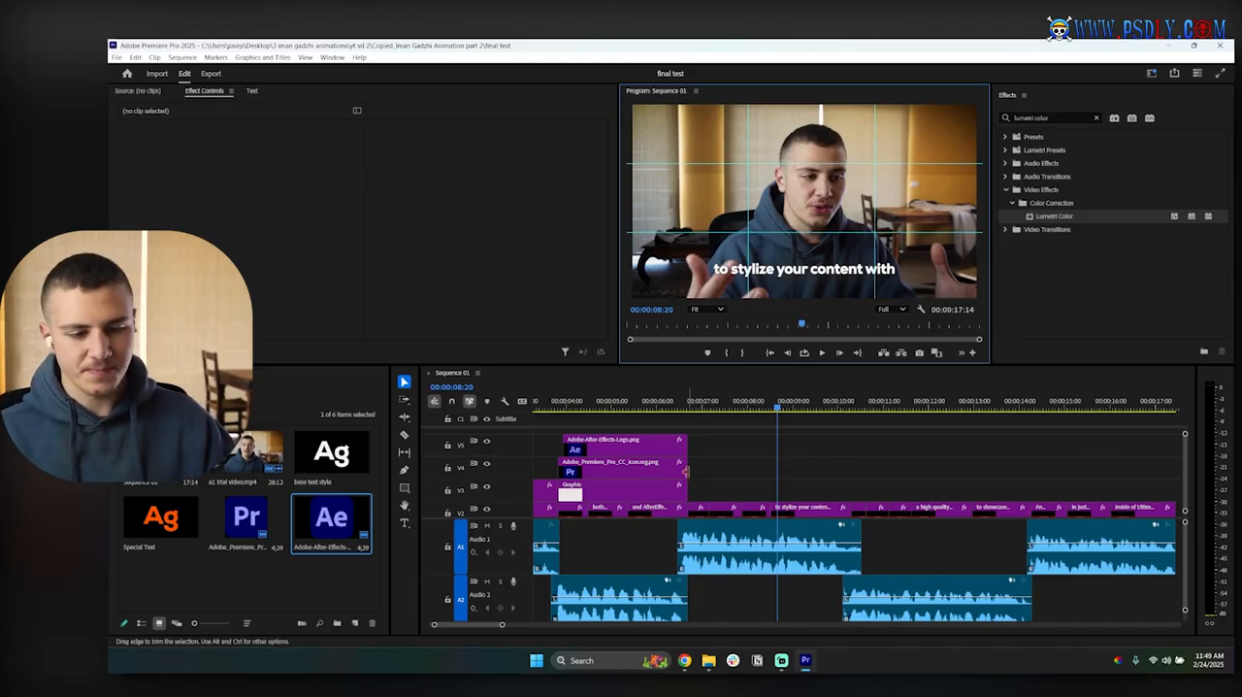
Step: Duplicate the white background graphic right after the original on V3 and extend the copy to about 3.5 seconds
{"action": "left_click", "coordinate": [613, 496]}
{"action": "left_click", "coordinate": [632, 403]}
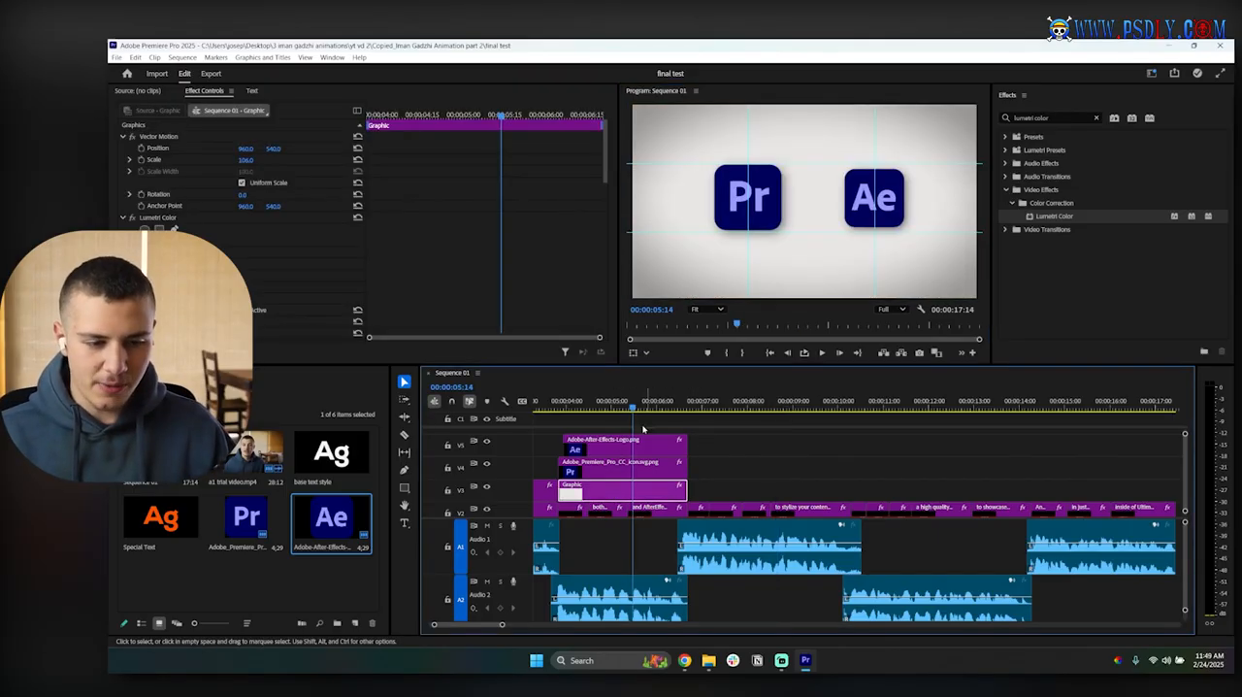
{"action": "left_click_drag", "start_coordinate": [628, 490], "coordinate": [740, 500]}
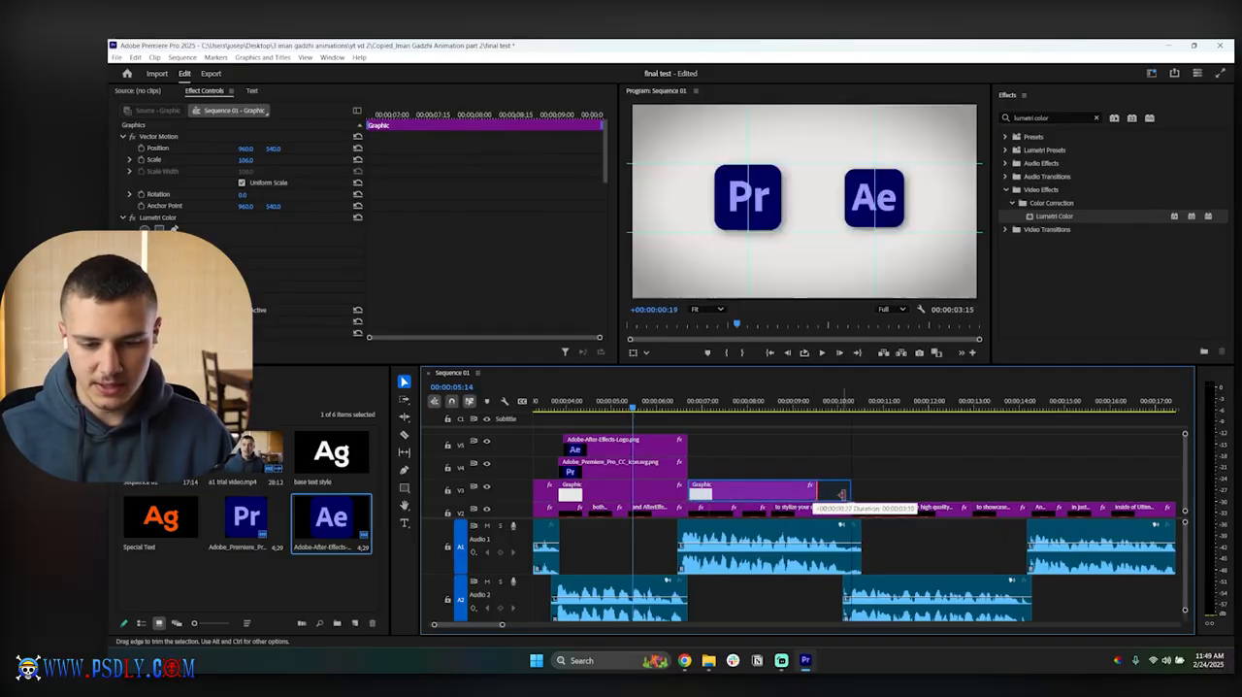
{"action": "left_click", "coordinate": [746, 404]}
{"action": "left_click", "coordinate": [758, 490]}
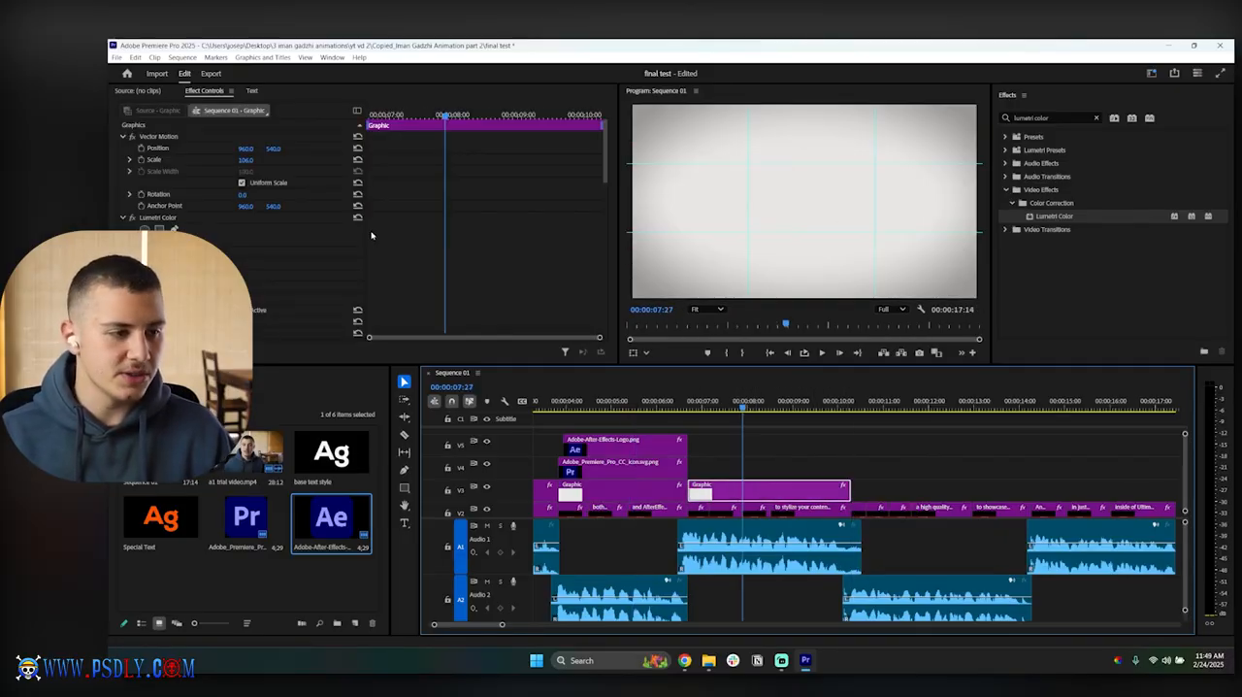
Step: Fill the copied background graphic with dark brown 4E1A00 and weaken its Lumetri vignette amount to -0.1
{"action": "scroll", "coordinate": [444, 246], "scroll_direction": "down", "scroll_amount": 5}
{"action": "left_click", "coordinate": [161, 234]}
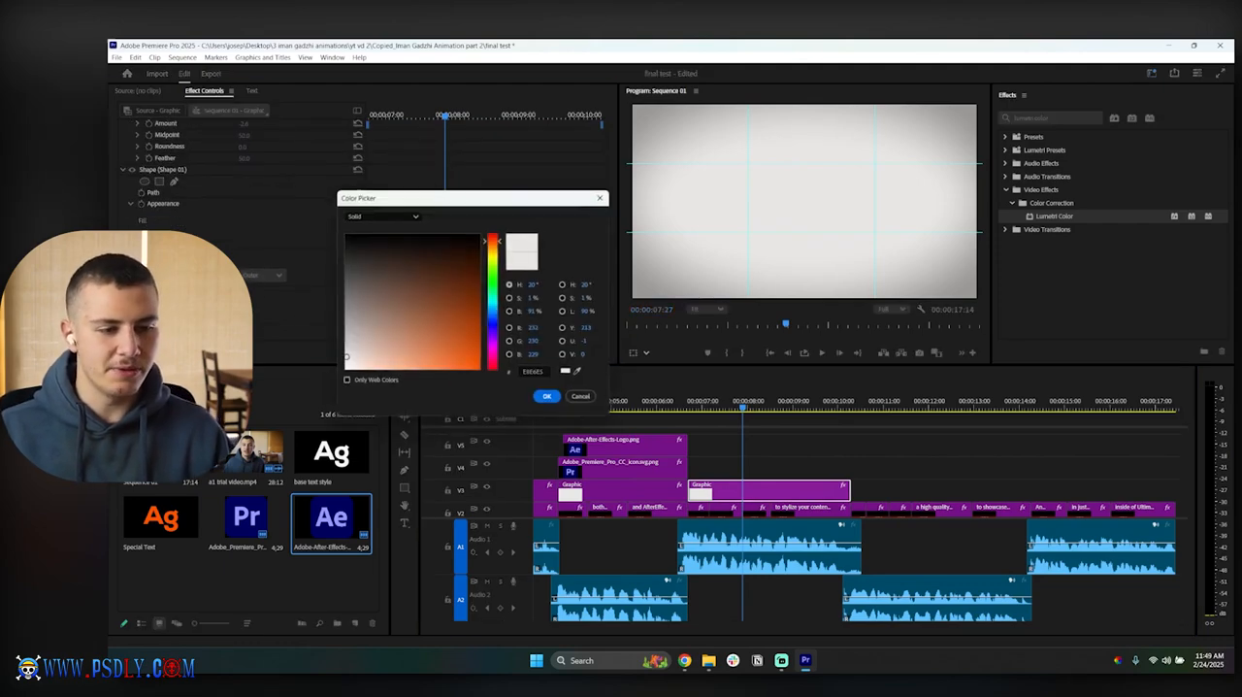
{"action": "left_click_drag", "start_coordinate": [437, 361], "coordinate": [495, 275]}
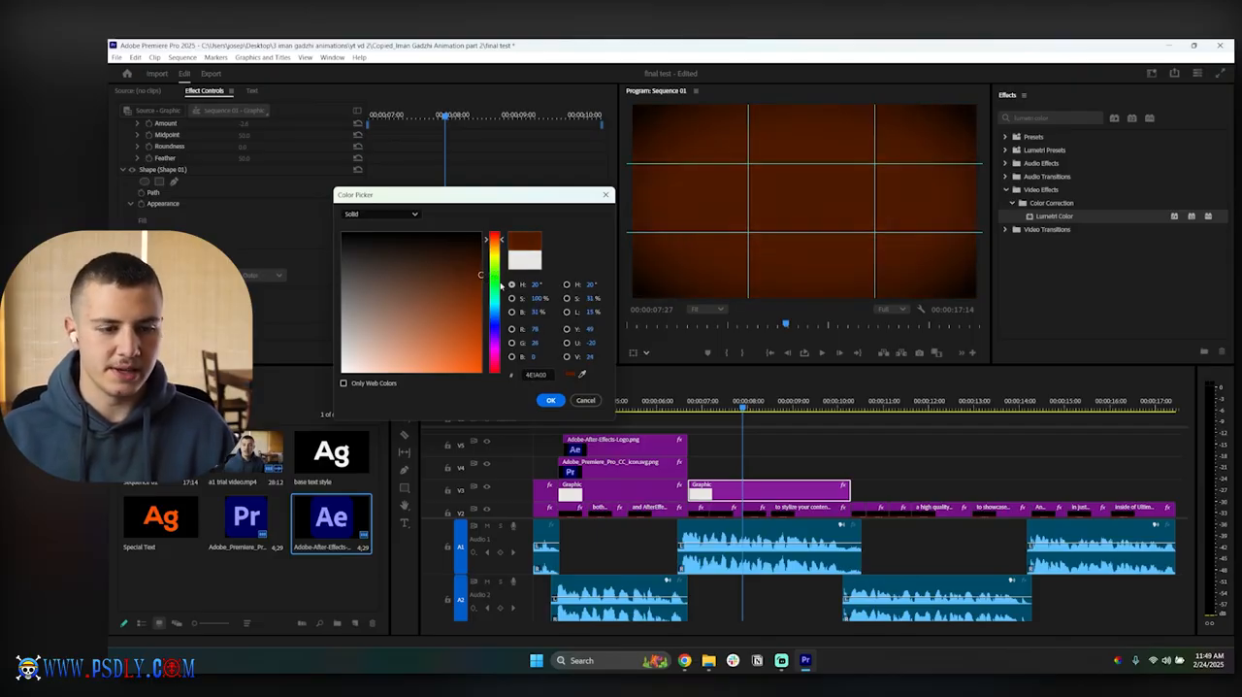
{"action": "left_click", "coordinate": [551, 399]}
{"action": "scroll", "coordinate": [243, 238], "scroll_direction": "up", "scroll_amount": 3}
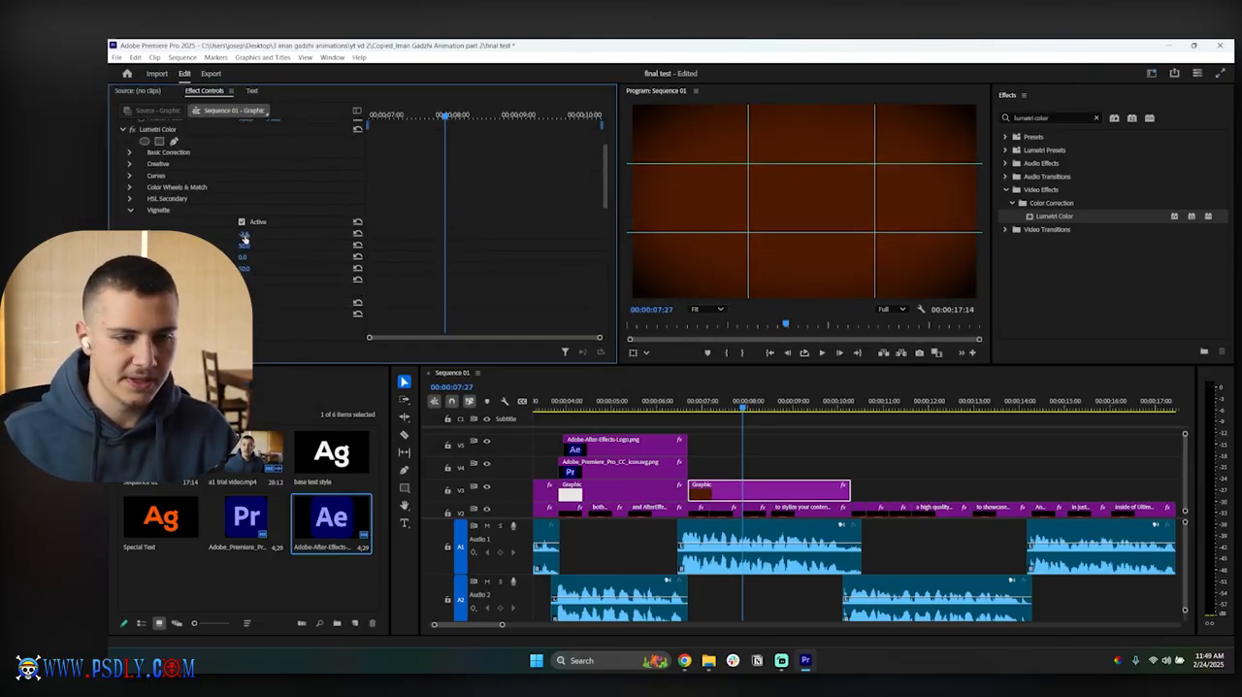
{"action": "mouse_move", "coordinate": [244, 236]}
{"action": "left_mouse_down"}
{"action": "mouse_move", "coordinate": [291, 236]}
{"action": "mouse_move", "coordinate": [267, 236]}
{"action": "left_mouse_up"}
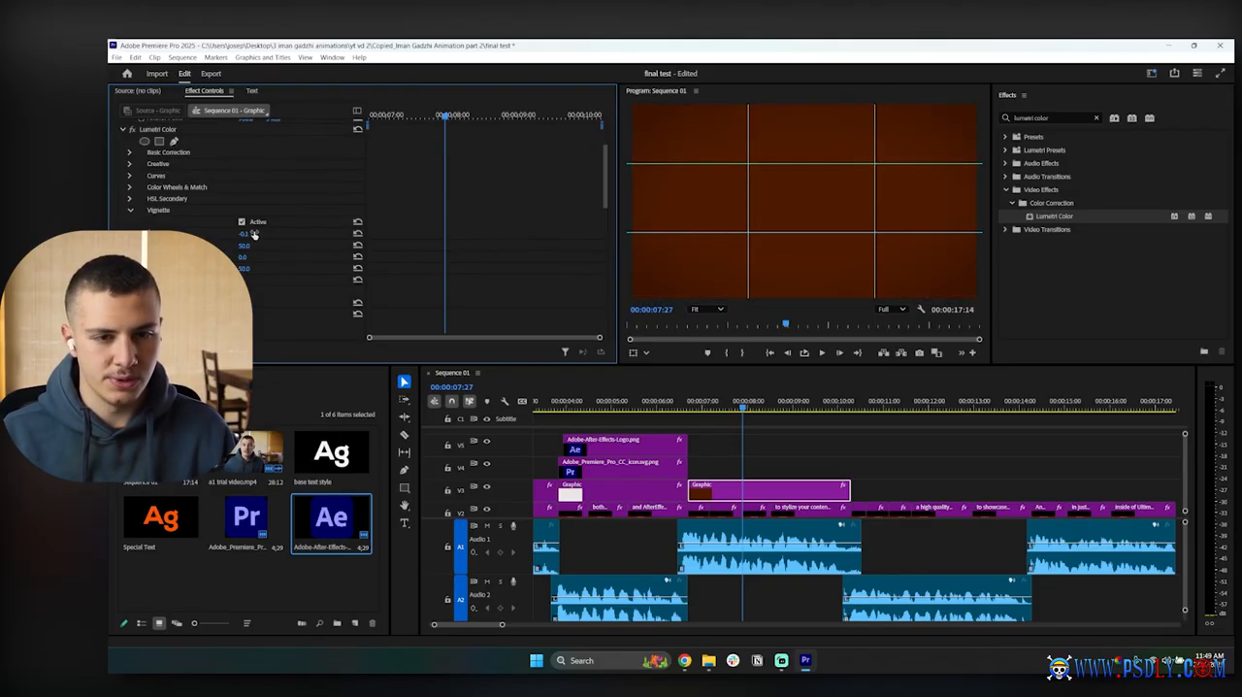
Step: Recolor the background shape to reddish brown 3E180D and soften its vignette with a midpoint of 41 and feather of about 99
{"action": "scroll", "coordinate": [344, 293], "scroll_direction": "down", "scroll_amount": 2}
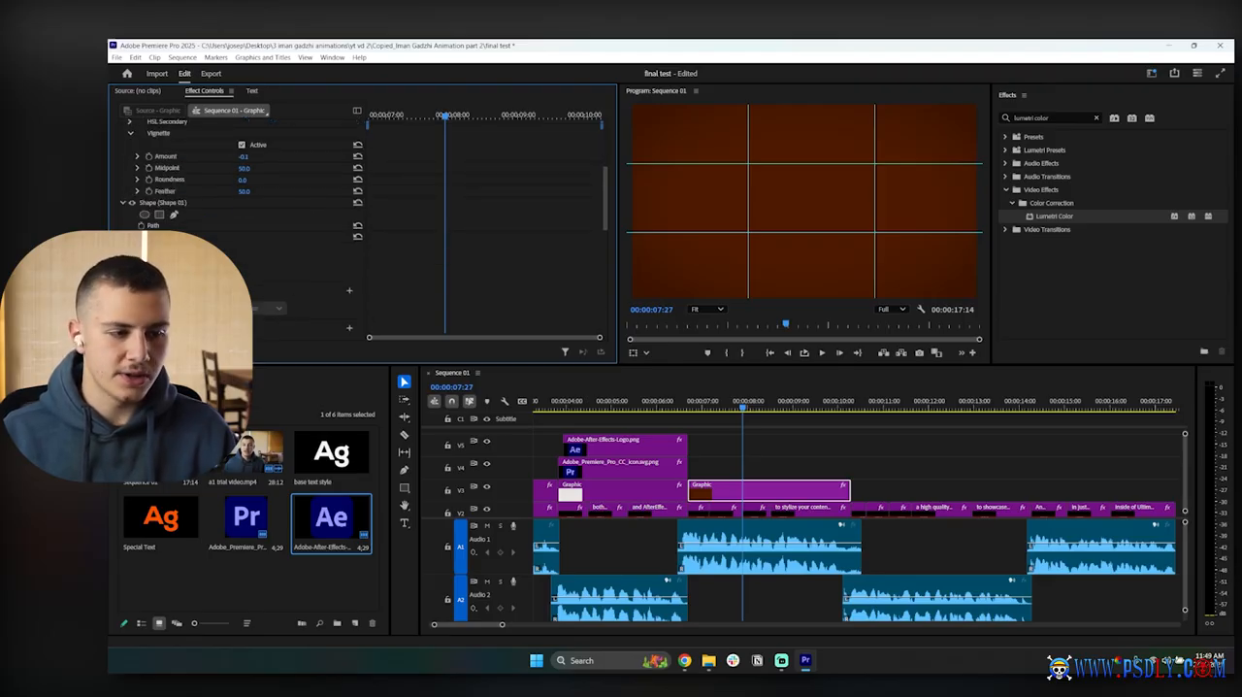
{"action": "left_click", "coordinate": [163, 260]}
{"action": "left_click_drag", "start_coordinate": [493, 240], "coordinate": [445, 266]}
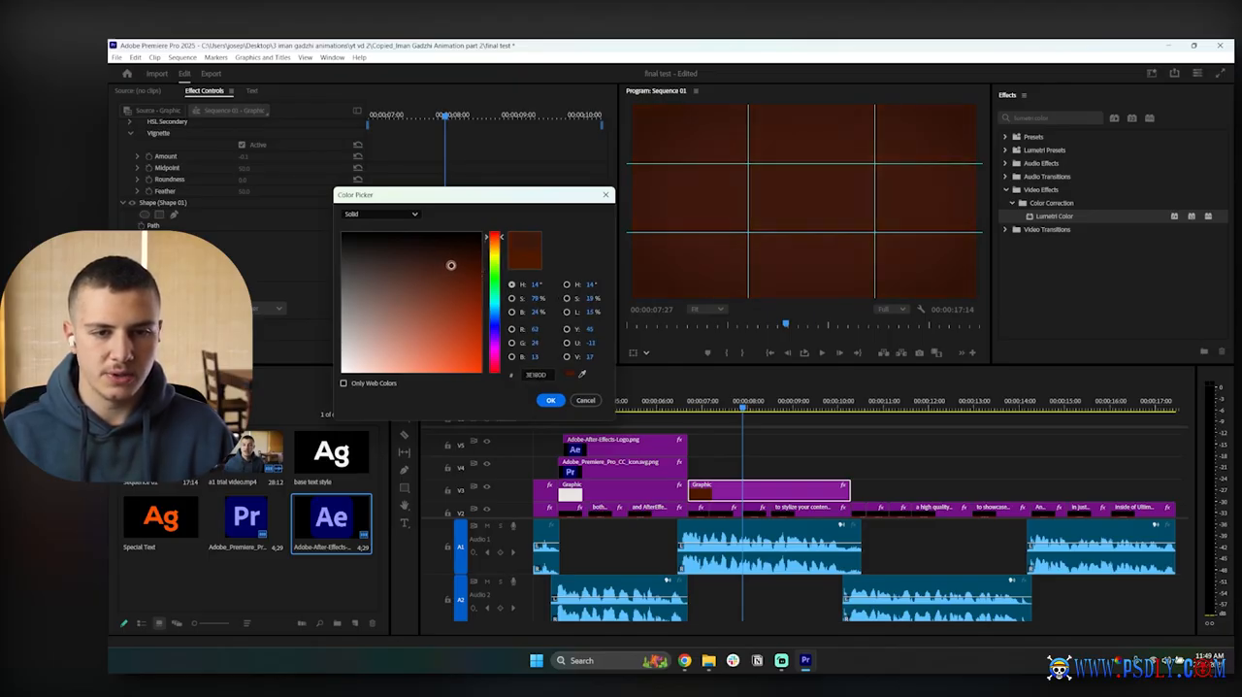
{"action": "left_click", "coordinate": [551, 400]}
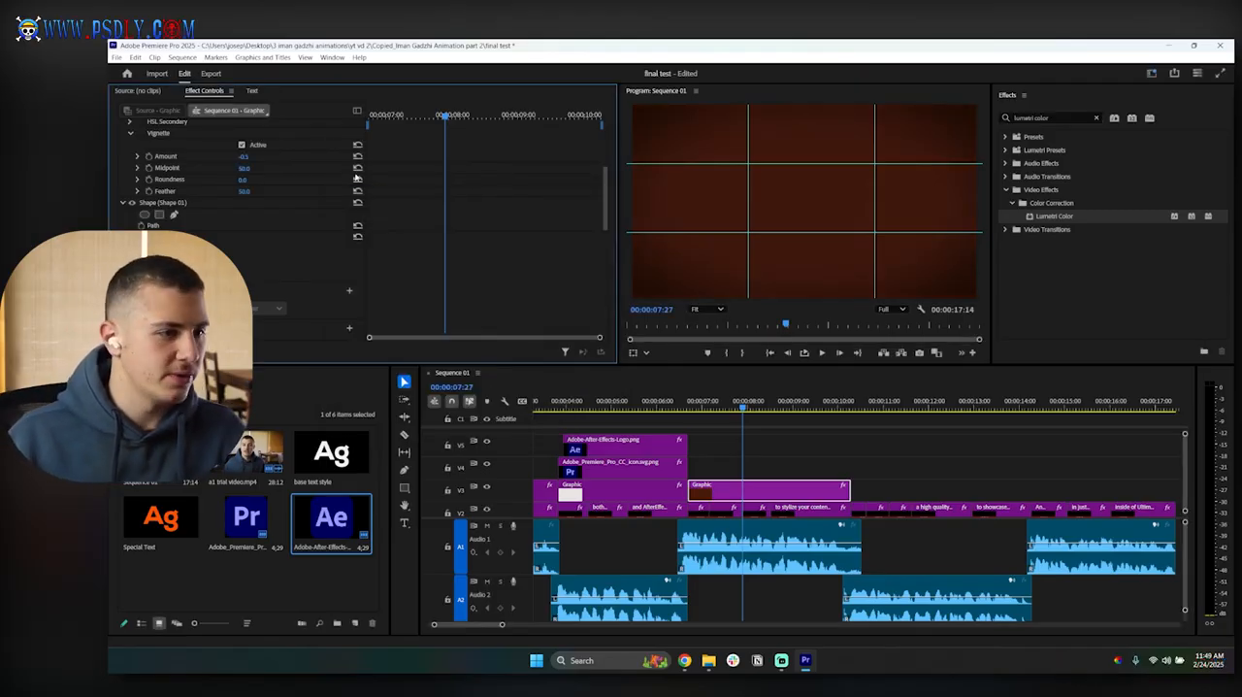
{"action": "left_click_drag", "start_coordinate": [244, 171], "coordinate": [235, 171]}
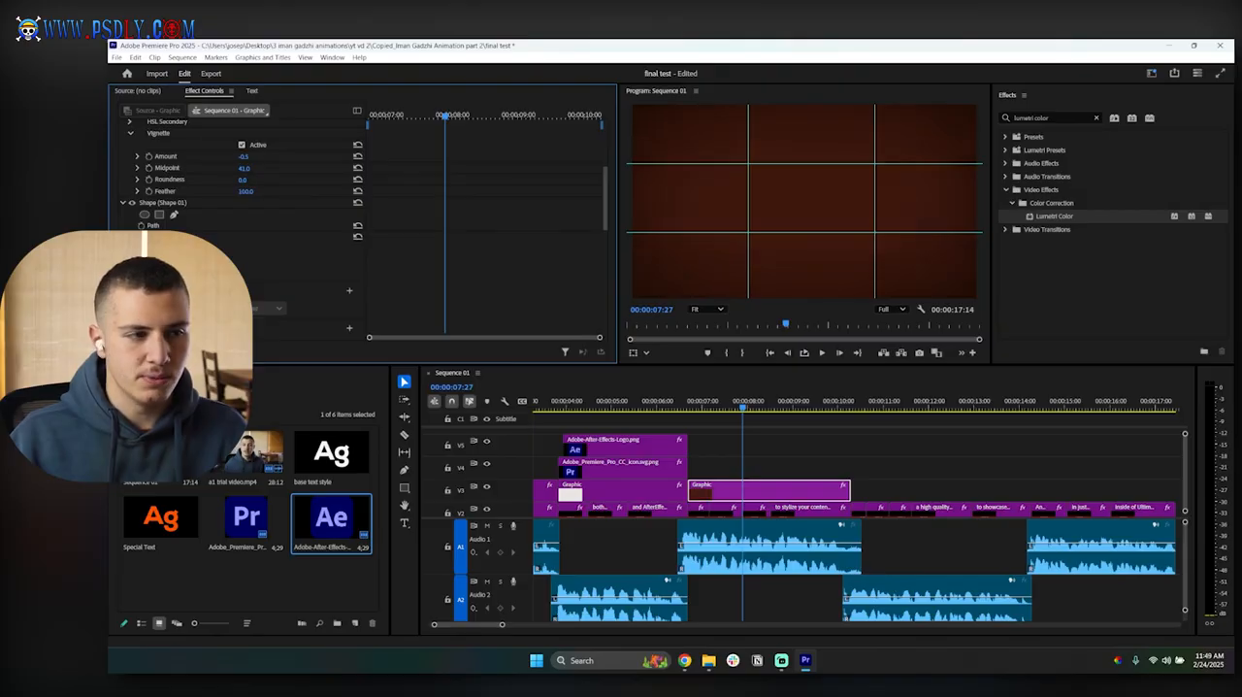
{"action": "left_click", "coordinate": [726, 440]}
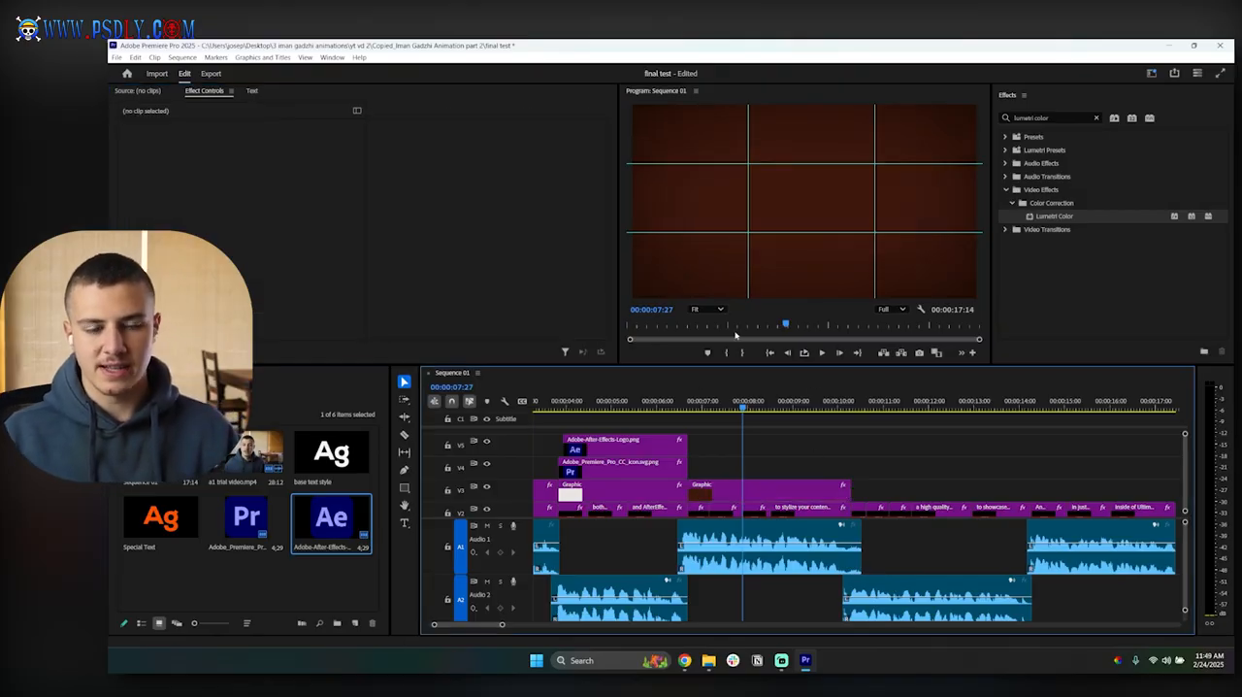
Step: Change the background graphic's fill to the less saturated brown 3E241C
{"action": "left_click", "coordinate": [756, 484]}
{"action": "scroll", "coordinate": [452, 251], "scroll_direction": "down", "scroll_amount": 5}
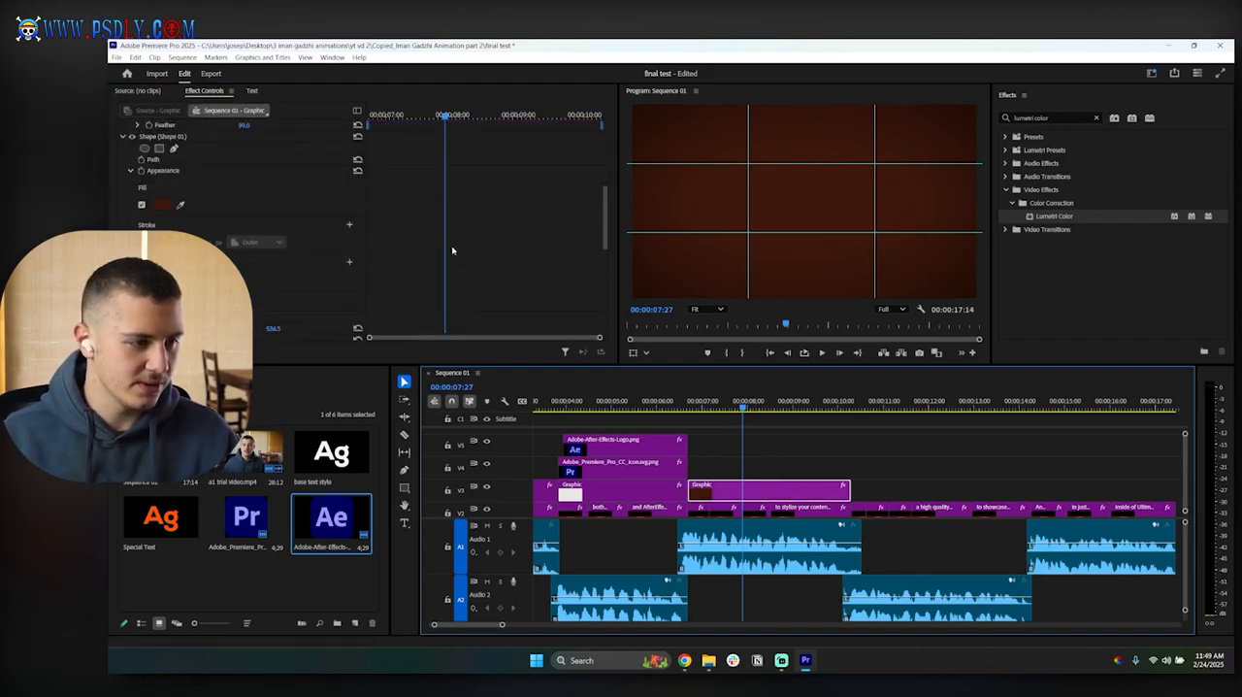
{"action": "left_click", "coordinate": [161, 205]}
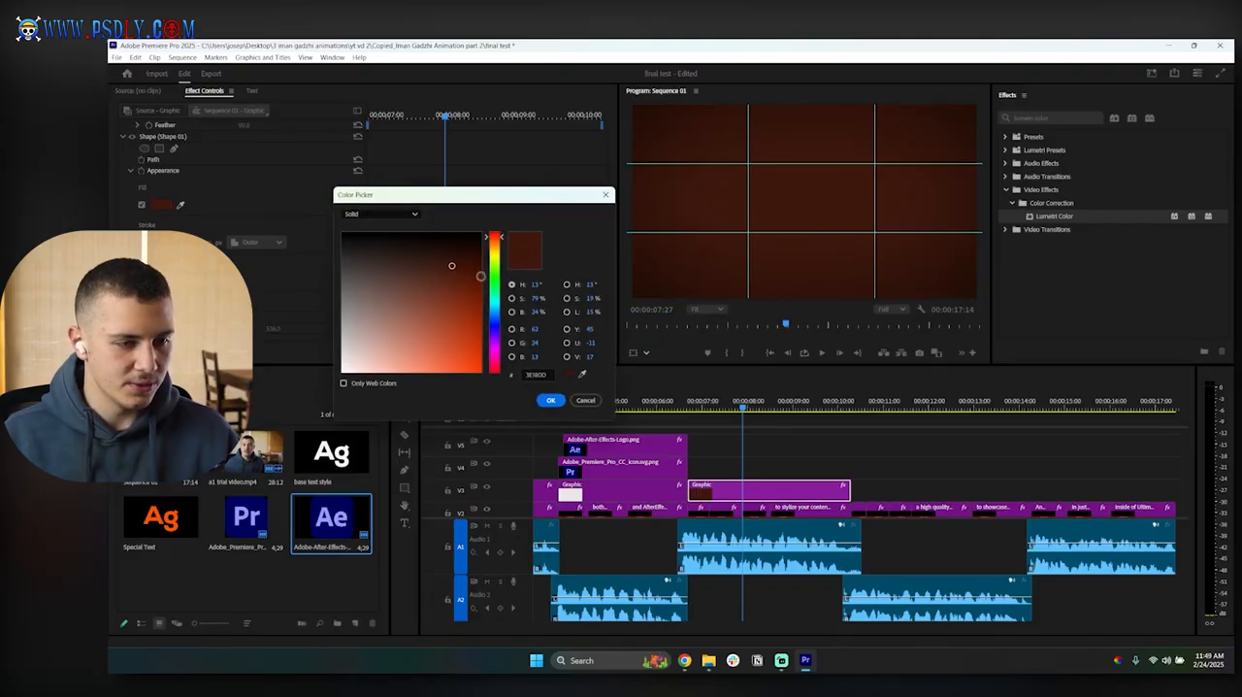
{"action": "left_click_drag", "start_coordinate": [495, 236], "coordinate": [418, 265]}
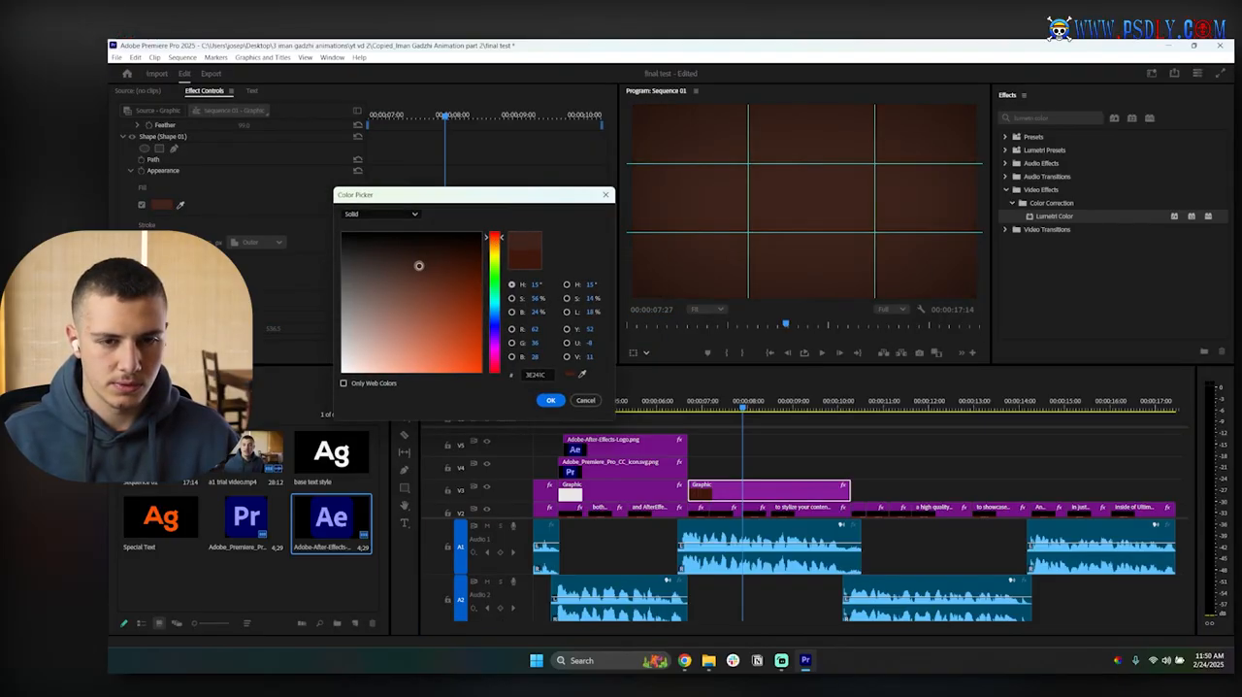
{"action": "left_click", "coordinate": [551, 400]}
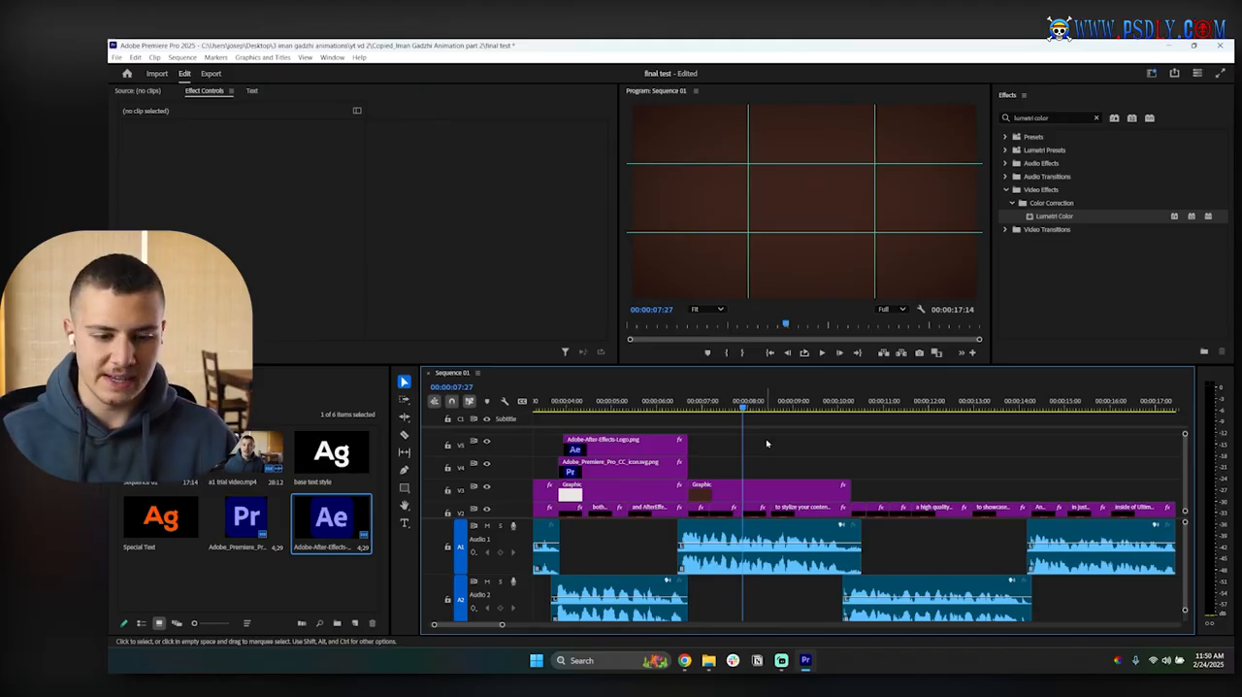
Step: Switch to File Explorer and open the Ultimate Editors folder inside Specials on drive C
{"action": "left_click", "coordinate": [710, 661]}
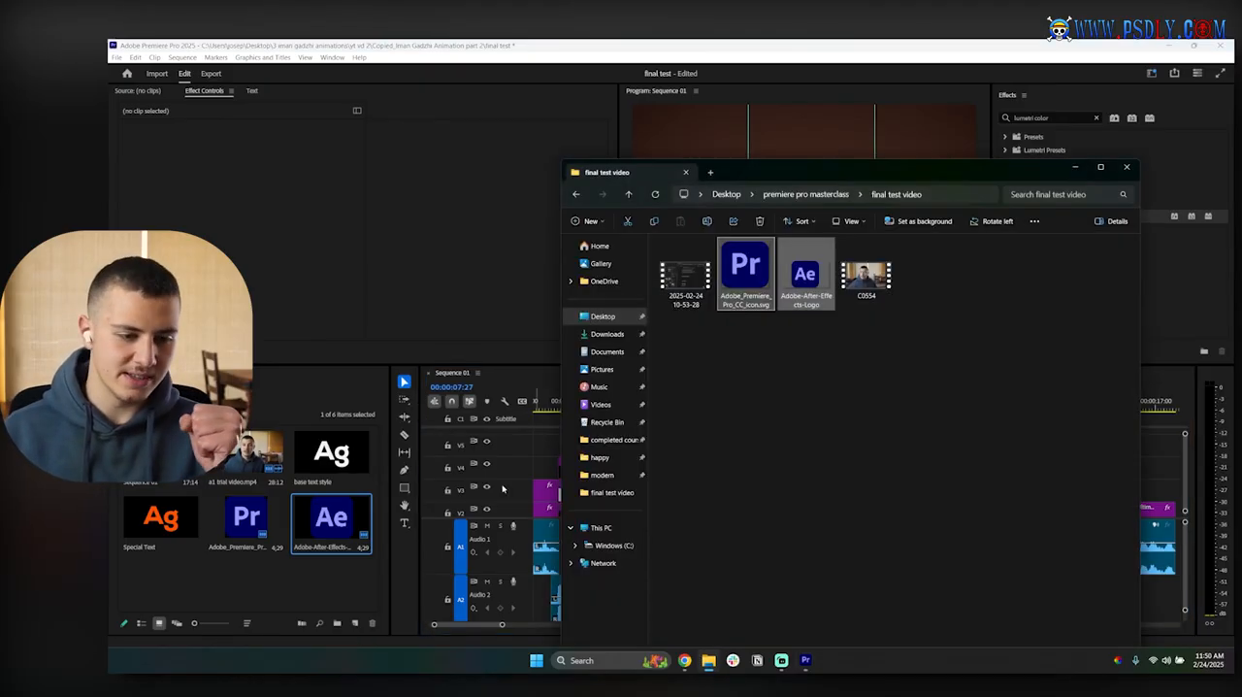
{"action": "left_click", "coordinate": [615, 546]}
{"action": "double_click", "coordinate": [699, 356]}
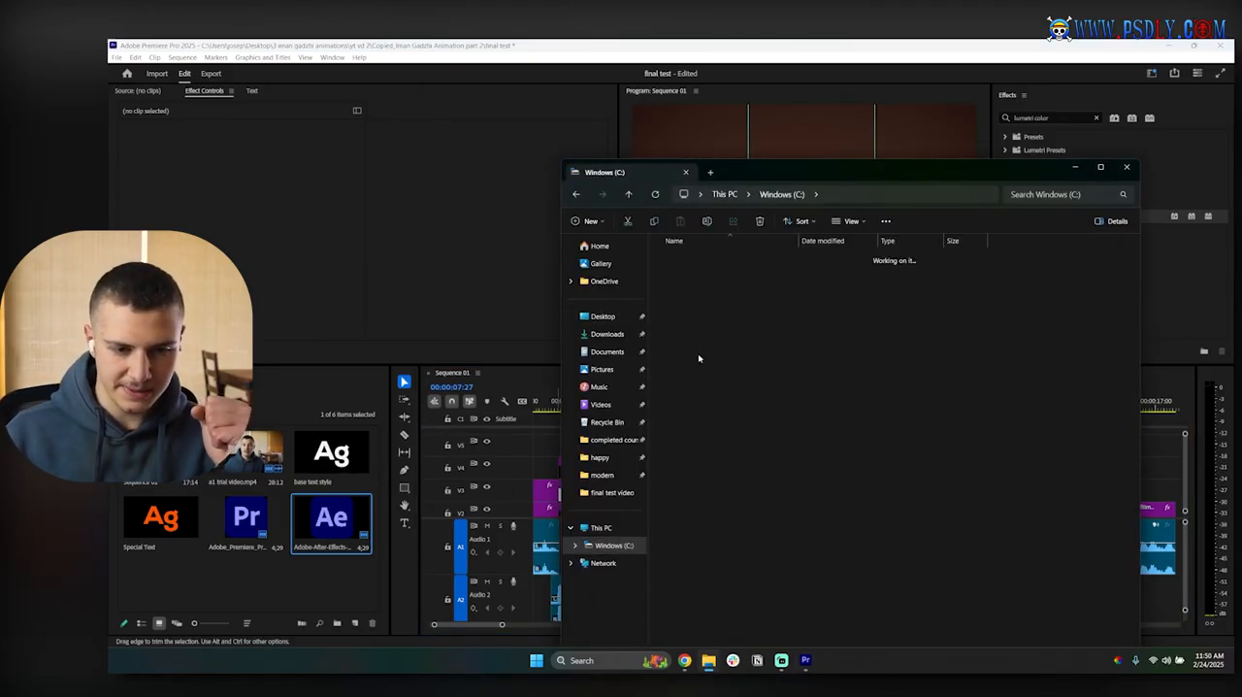
{"action": "double_click", "coordinate": [782, 287]}
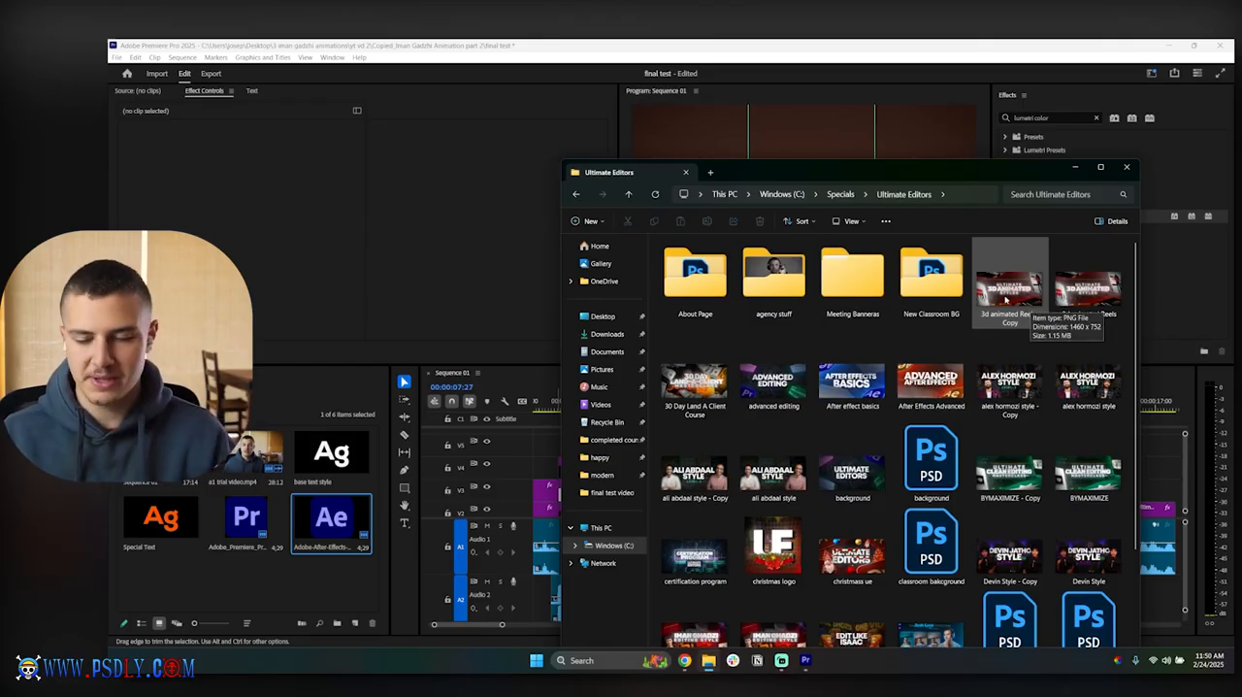
Step: Import the 3d animated Reels, BYMAXIMIZE, Devin Style and iman ghadzi copies plus the isaac and josh lyon editing style images into the Premiere Pro project
{"action": "left_click", "coordinate": [1010, 293]}
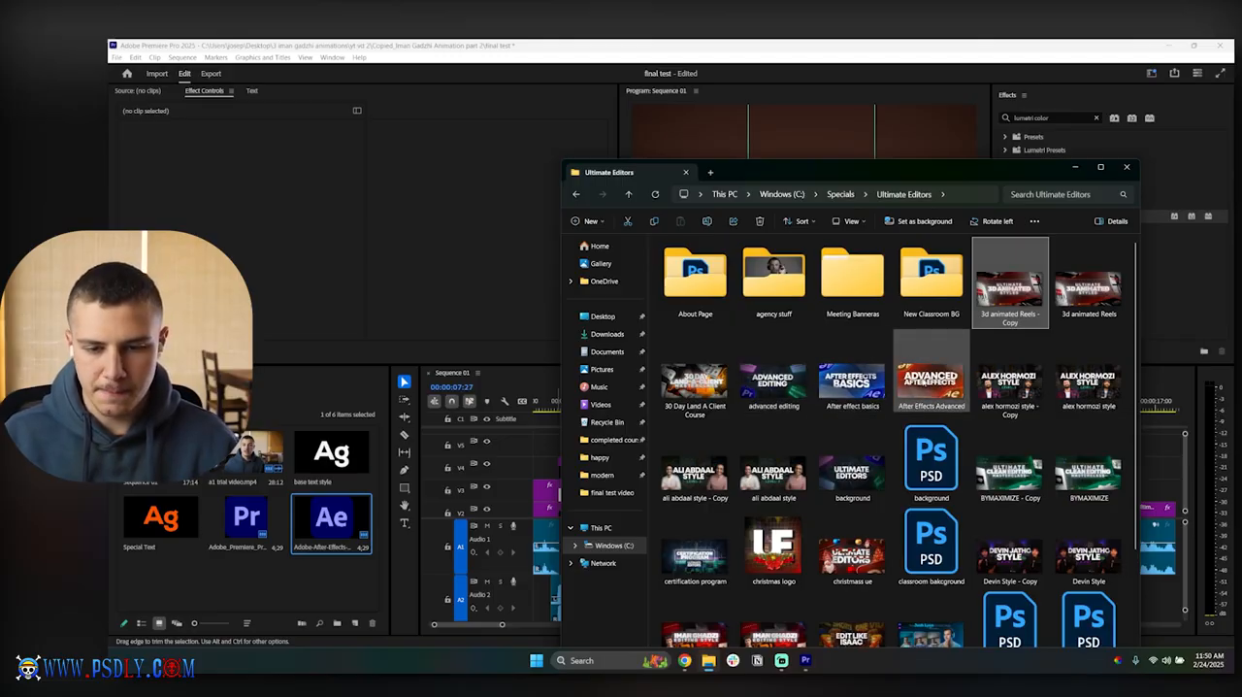
{"action": "scroll", "coordinate": [932, 388], "scroll_direction": "down", "scroll_amount": 5}
{"action": "scroll", "coordinate": [971, 369], "scroll_direction": "up", "scroll_amount": 5}
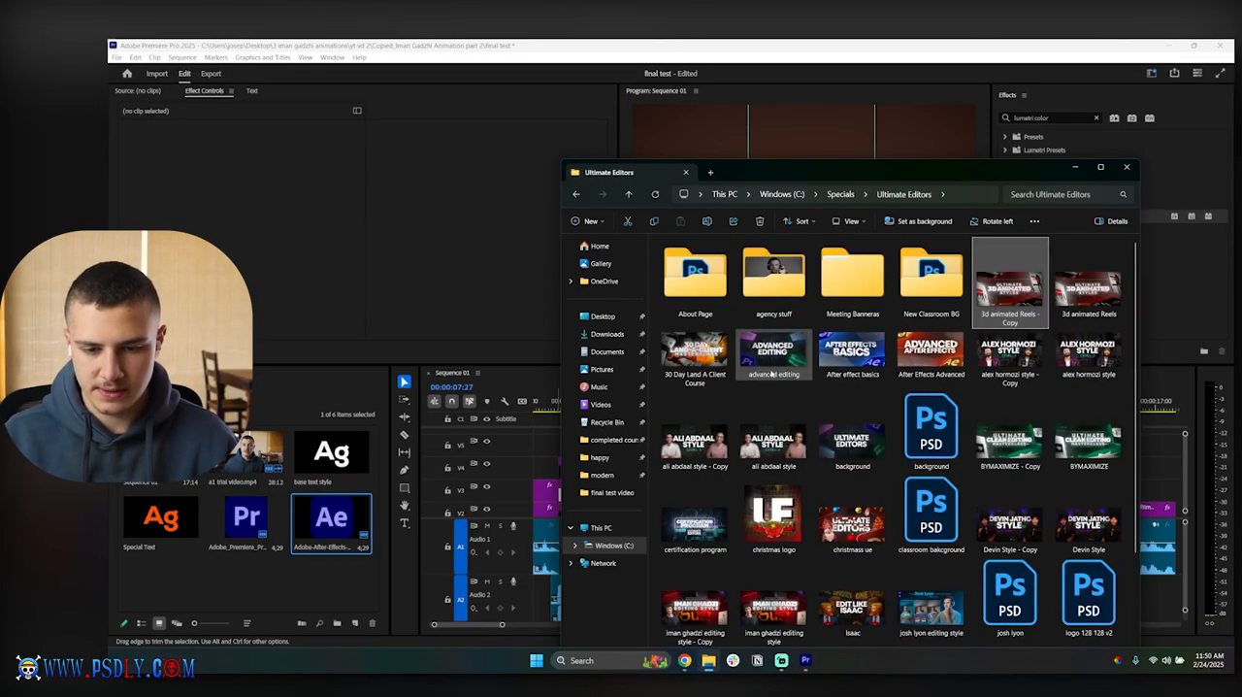
{"action": "scroll", "coordinate": [978, 362], "scroll_direction": "down", "scroll_amount": 3}
{"action": "left_click", "coordinate": [1026, 272]}
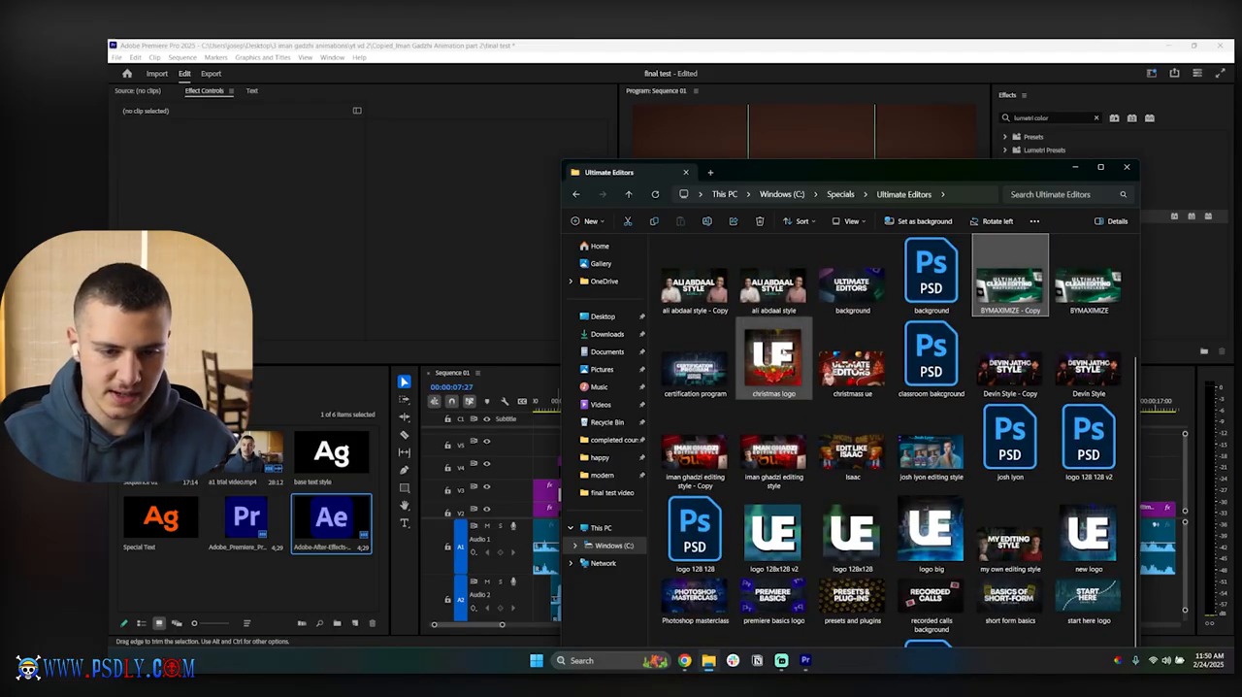
{"action": "left_click", "coordinate": [1009, 379], "text": "ctrl"}
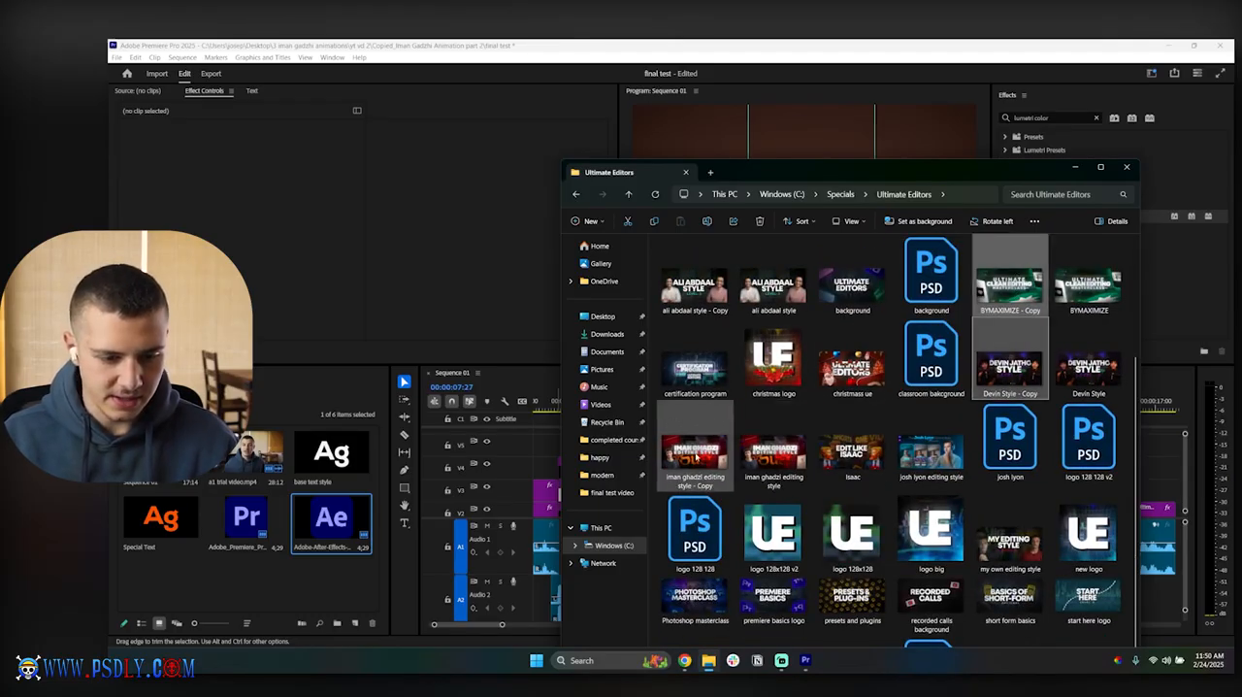
{"action": "left_click", "coordinate": [695, 456], "text": "ctrl"}
{"action": "left_click", "coordinate": [852, 452], "text": "ctrl"}
{"action": "left_click", "coordinate": [931, 451], "text": "ctrl"}
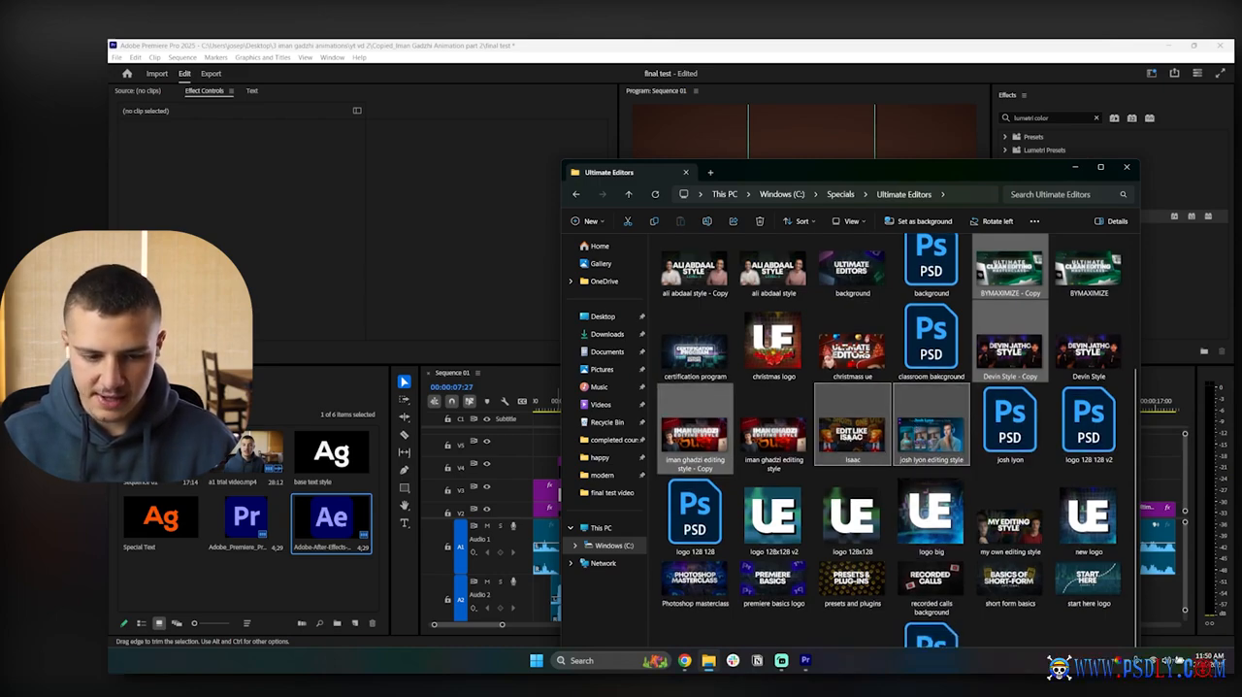
{"action": "left_click_drag", "start_coordinate": [863, 457], "coordinate": [313, 580]}
{"action": "left_click", "coordinate": [195, 524]}
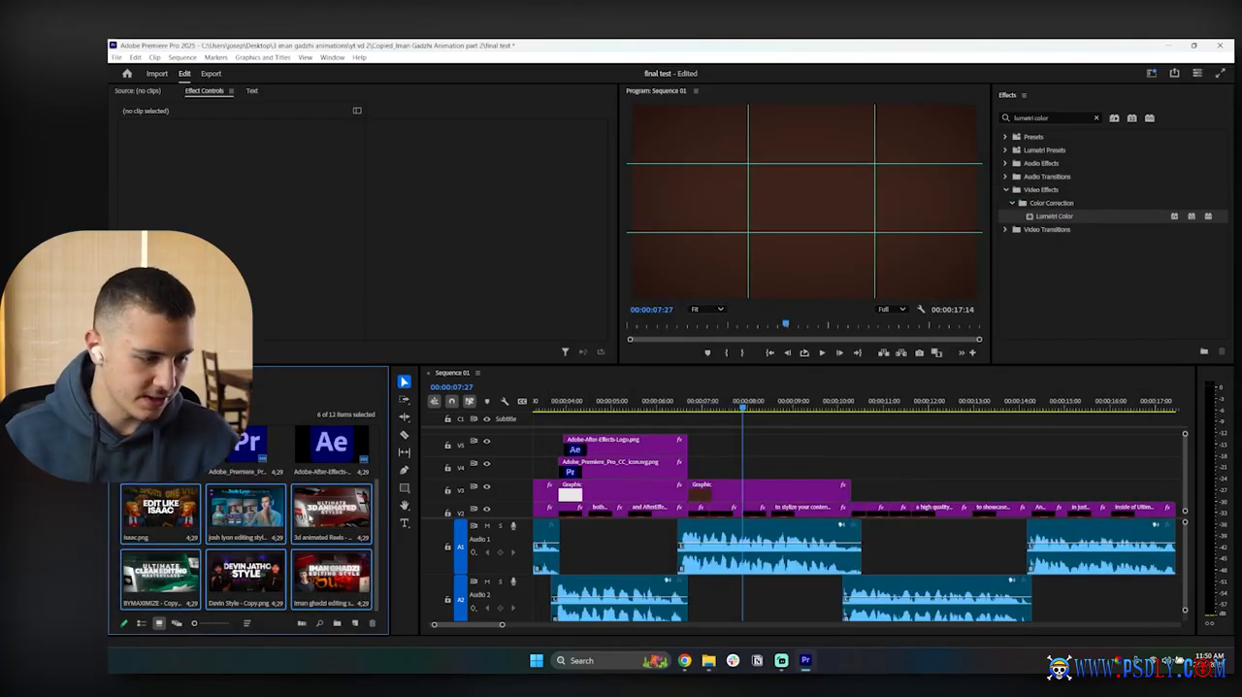
Step: Place josh lyon editing style.png on V4 above the brown background, trim it to match, and set scale 41 and position 1000, 525
{"action": "left_click_drag", "start_coordinate": [259, 519], "coordinate": [728, 474]}
{"action": "left_click_drag", "start_coordinate": [908, 471], "coordinate": [850, 472]}
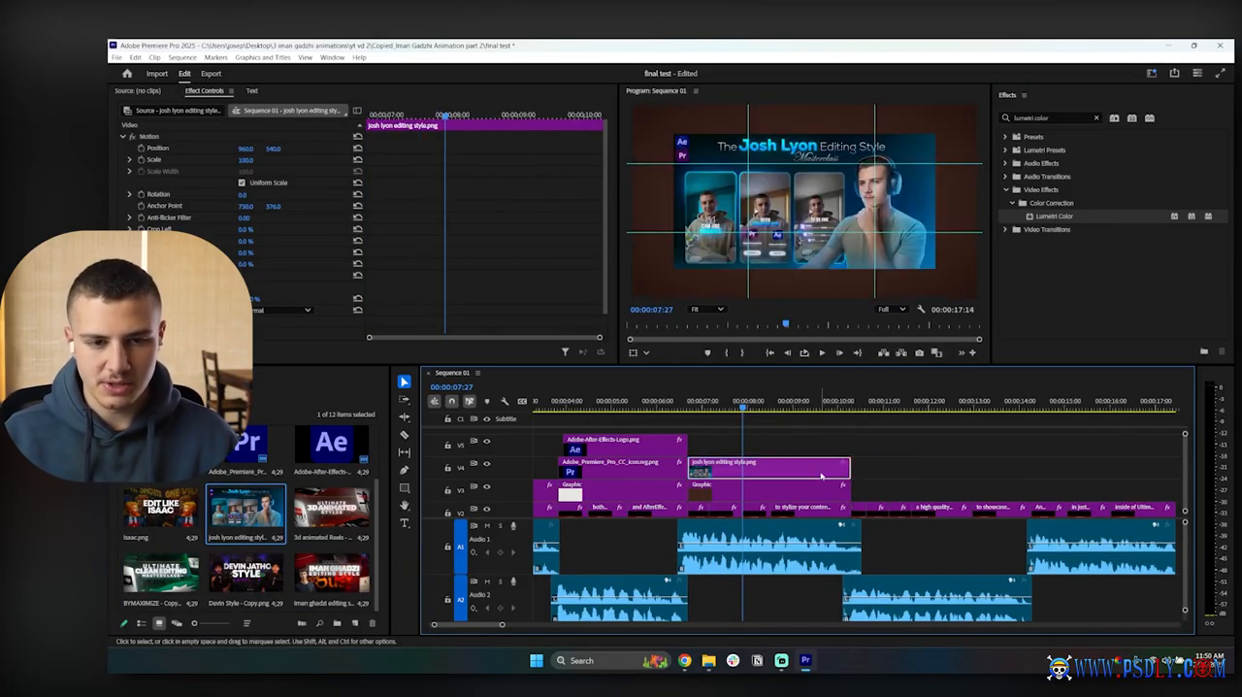
{"action": "mouse_move", "coordinate": [246, 160]}
{"action": "left_mouse_down"}
{"action": "mouse_move", "coordinate": [215, 160]}
{"action": "mouse_move", "coordinate": [267, 149]}
{"action": "left_mouse_up"}
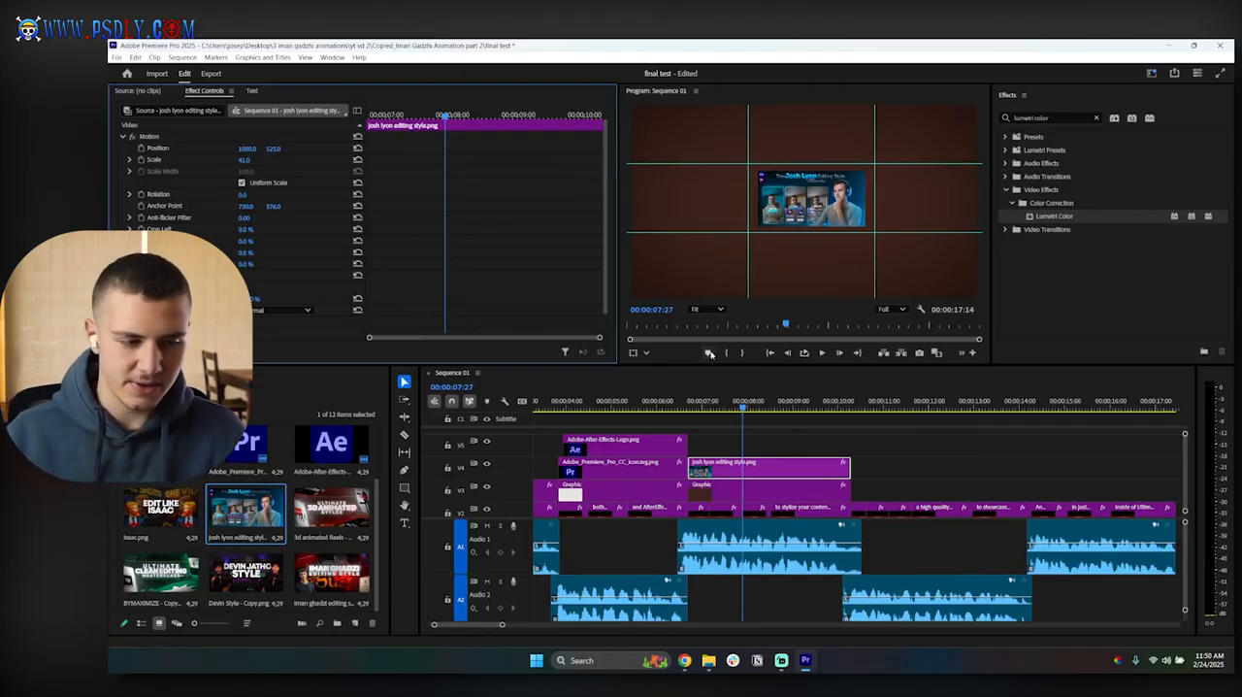
{"action": "left_click_drag", "start_coordinate": [149, 522], "coordinate": [730, 448]}
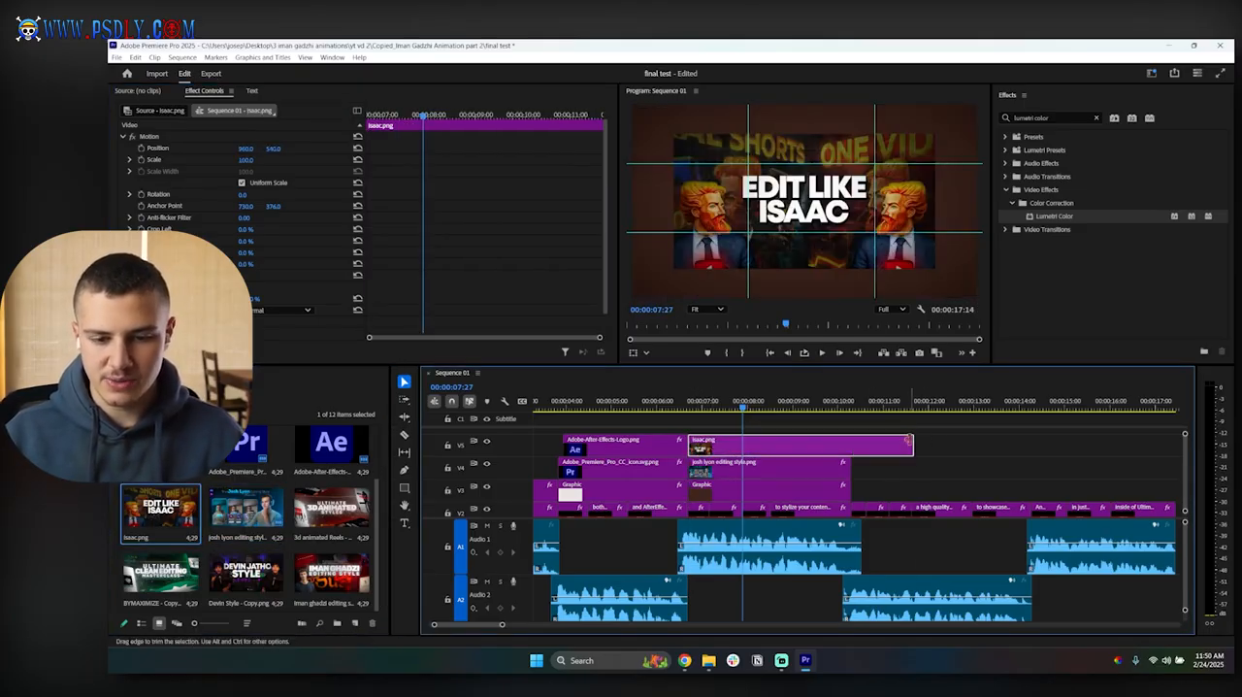
{"action": "left_click_drag", "start_coordinate": [912, 444], "coordinate": [850, 445]}
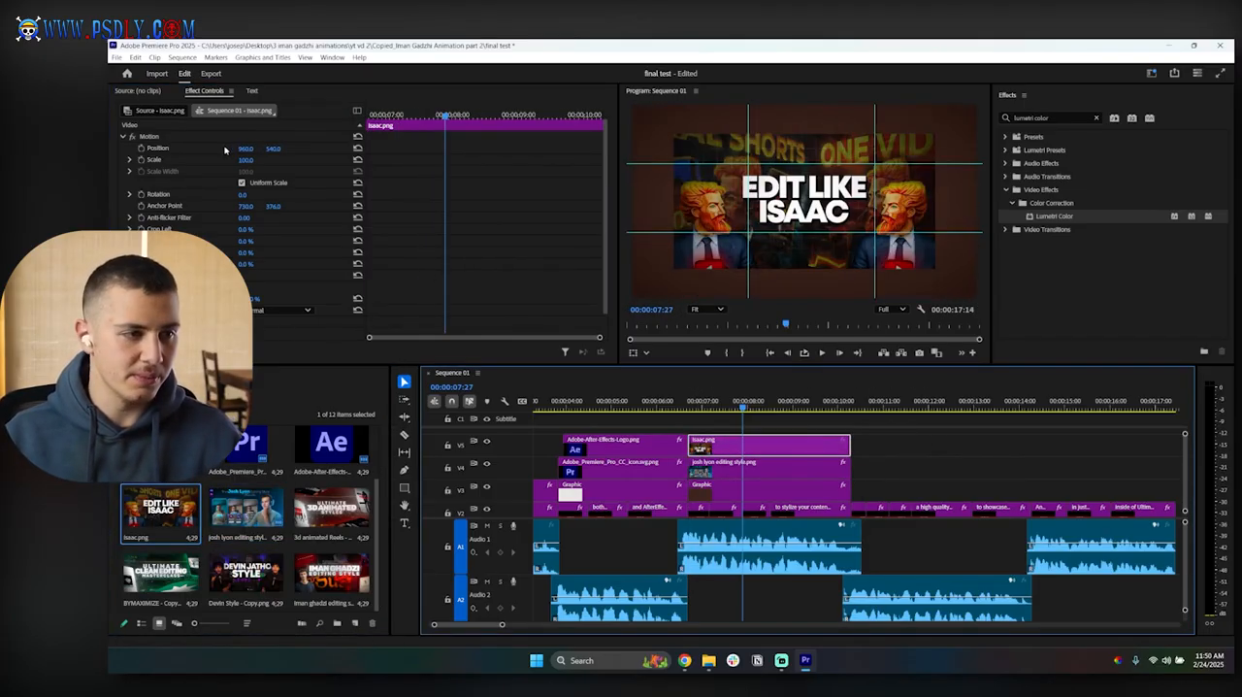
{"action": "mouse_move", "coordinate": [246, 149]}
{"action": "left_mouse_down"}
{"action": "mouse_move", "coordinate": [234, 149]}
{"action": "mouse_move", "coordinate": [273, 148]}
{"action": "mouse_move", "coordinate": [257, 149]}
{"action": "left_mouse_up"}
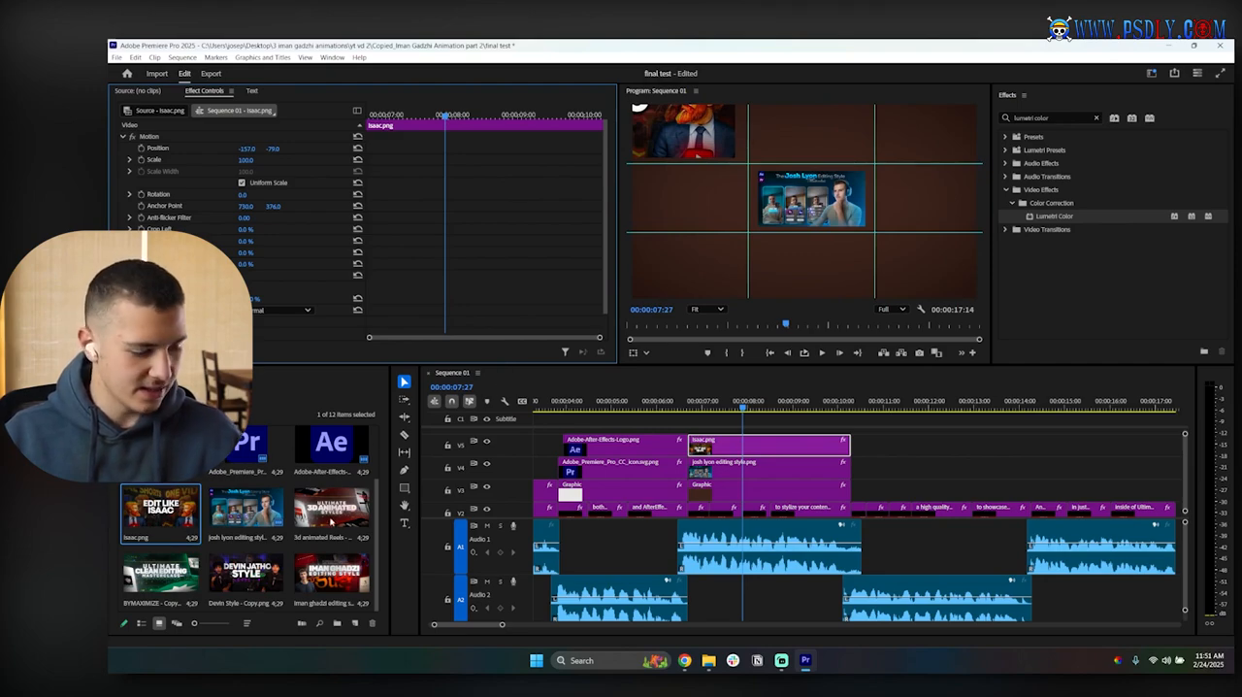
Step: Add 3d animated Reels - Copy.png on V6, trim it to the clips below, and set its horizontal position to 2337
{"action": "left_click_drag", "start_coordinate": [330, 521], "coordinate": [730, 436]}
{"action": "scroll", "coordinate": [836, 465], "scroll_direction": "up", "scroll_amount": 2}
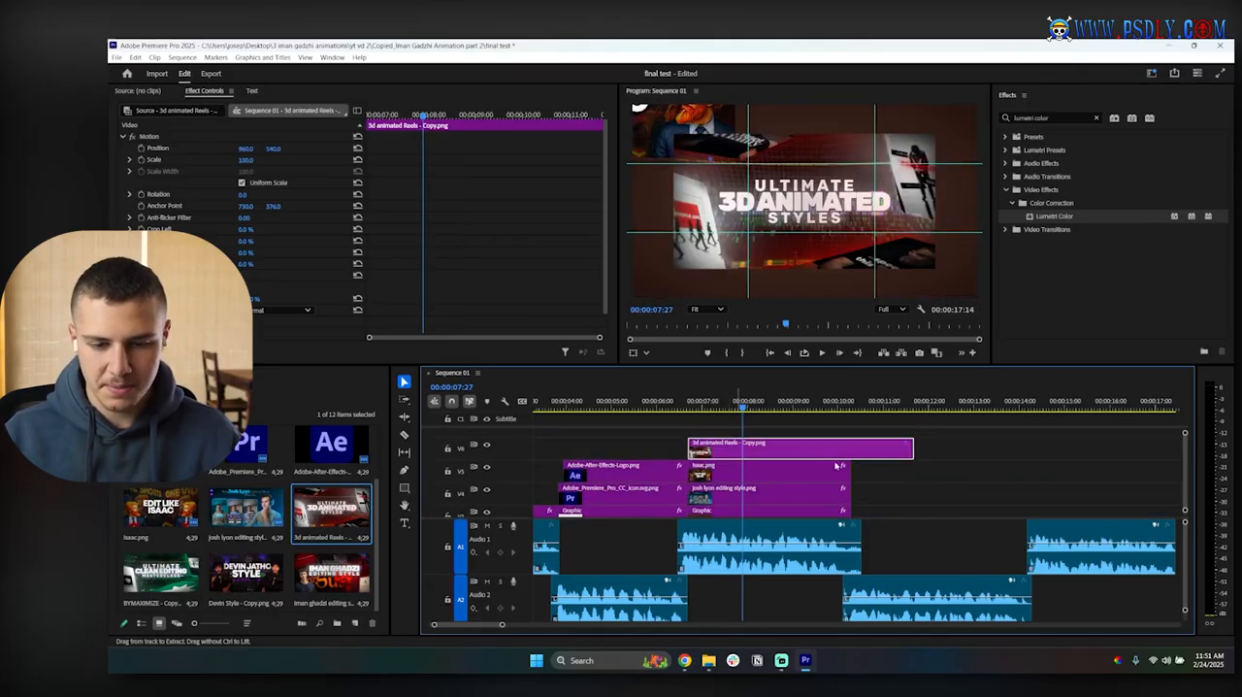
{"action": "left_click_drag", "start_coordinate": [912, 446], "coordinate": [850, 447]}
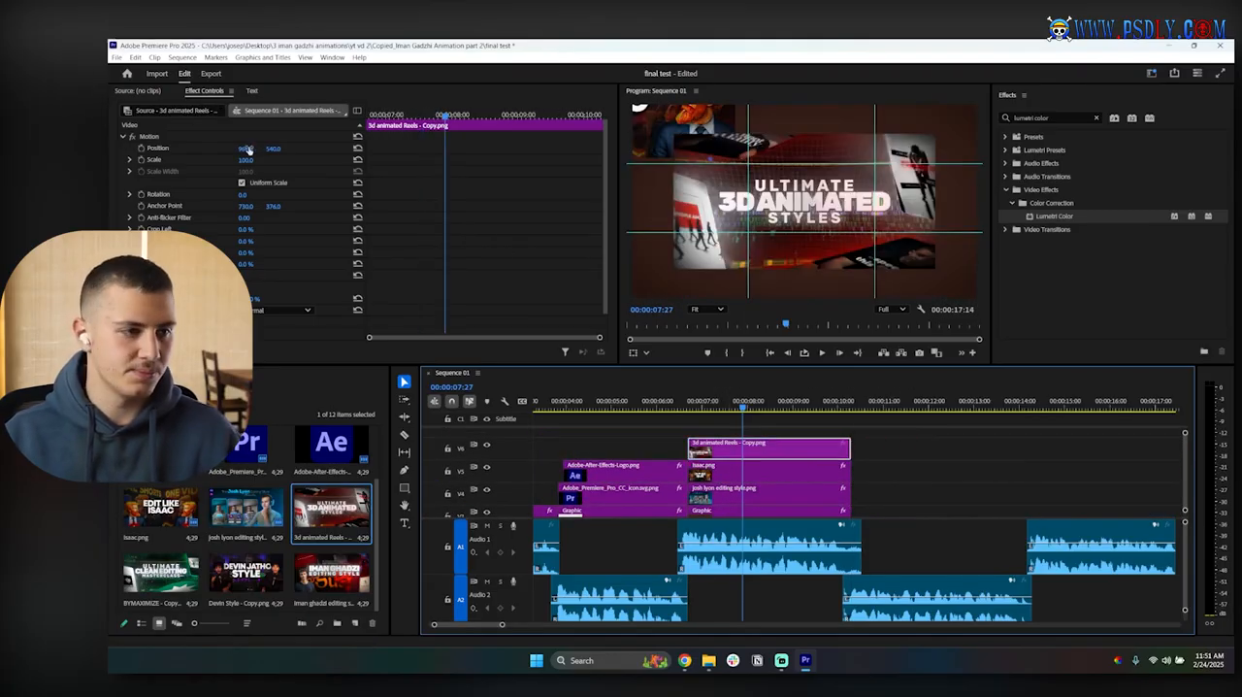
{"action": "left_click_drag", "start_coordinate": [249, 149], "coordinate": [366, 150]}
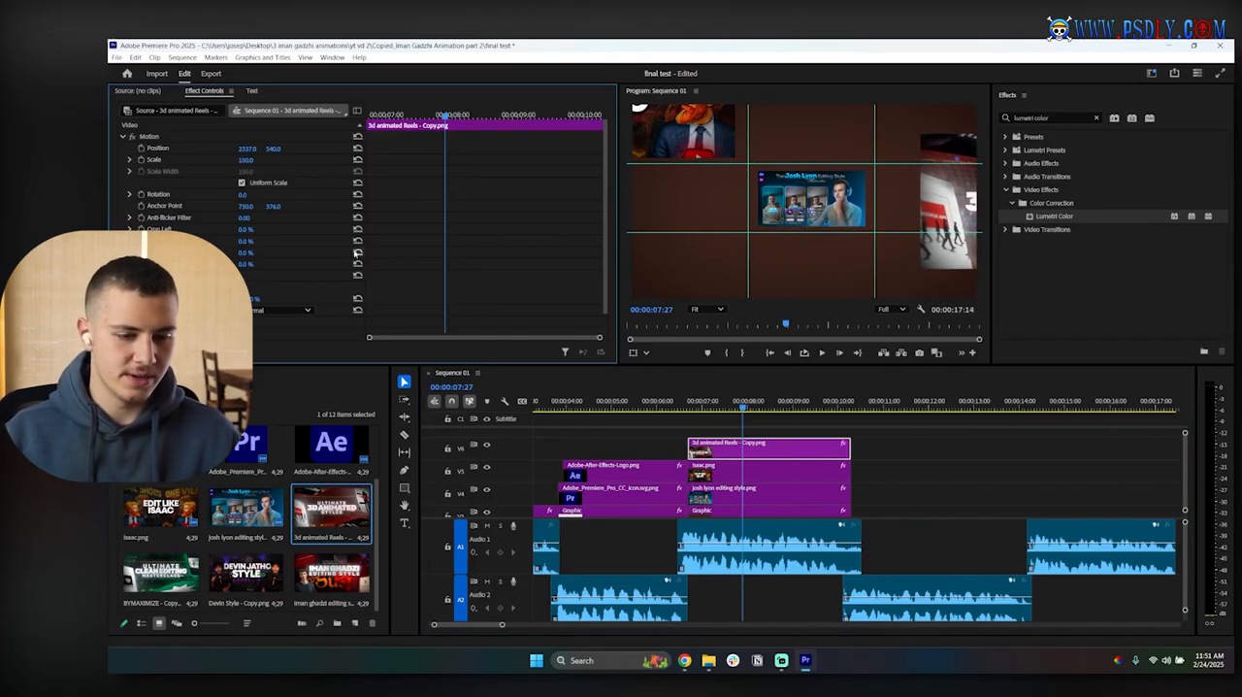
Step: Add BYMAXIMIZE - Copy.png on V7, trim it to the end of the clips below, and set its position to -240, 1059
{"action": "left_click_drag", "start_coordinate": [145, 570], "coordinate": [790, 456]}
{"action": "left_click_drag", "start_coordinate": [900, 452], "coordinate": [851, 450]}
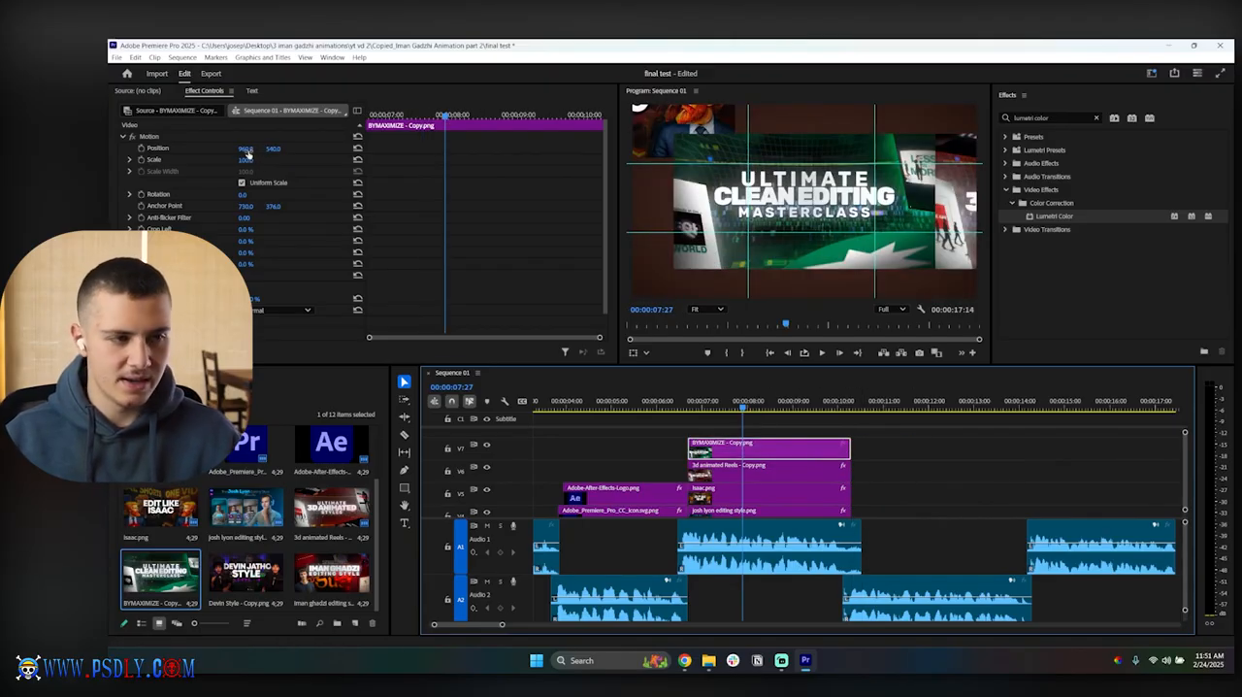
{"action": "left_click_drag", "start_coordinate": [246, 151], "coordinate": [60, 151]}
{"action": "mouse_move", "coordinate": [273, 148]}
{"action": "left_mouse_down"}
{"action": "mouse_move", "coordinate": [354, 148]}
{"action": "mouse_move", "coordinate": [270, 149]}
{"action": "left_mouse_up"}
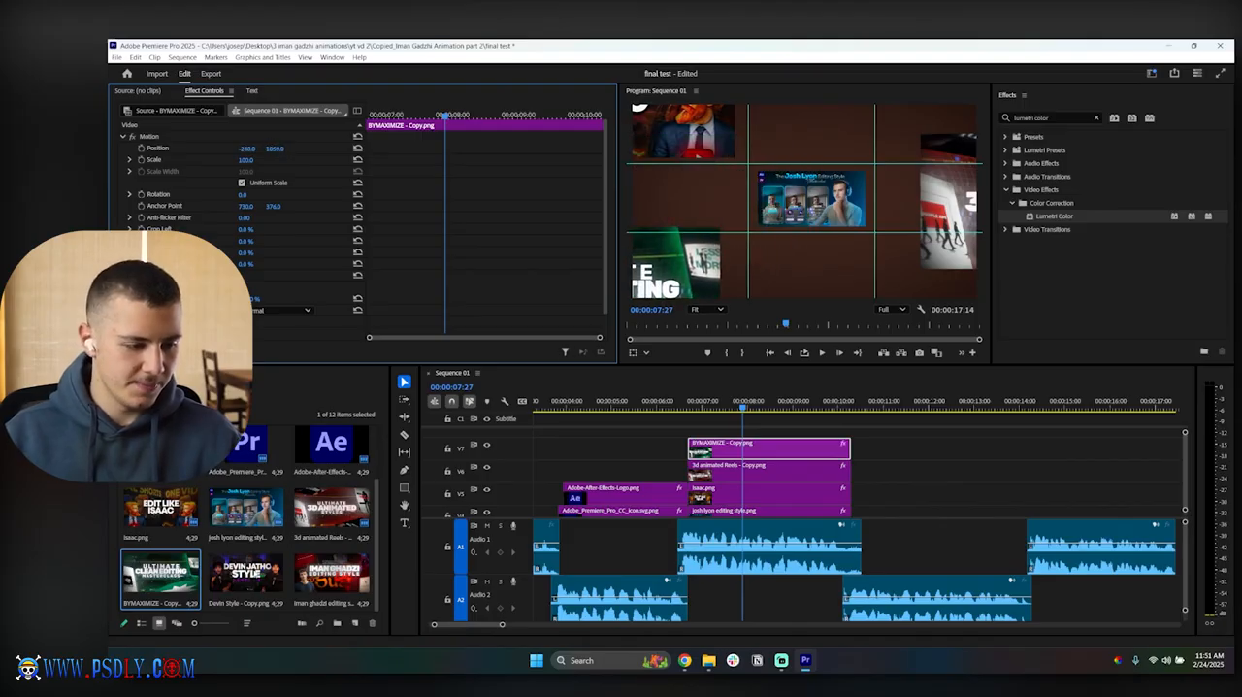
Step: Add Devin Style - Copy.png on V8, trim it to the clips below, and set scale 43 and position 1137, 1133
{"action": "left_click_drag", "start_coordinate": [246, 578], "coordinate": [730, 439]}
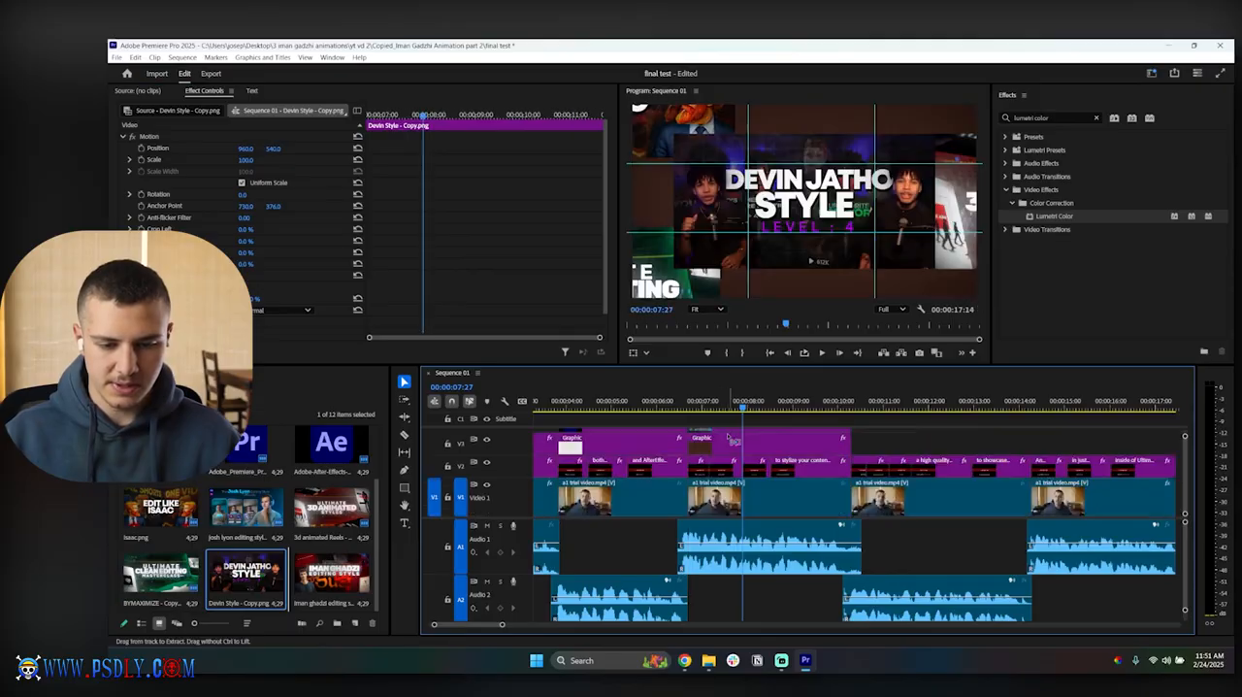
{"action": "scroll", "coordinate": [730, 439], "scroll_direction": "up", "scroll_amount": 6}
{"action": "left_click_drag", "start_coordinate": [913, 452], "coordinate": [851, 454]}
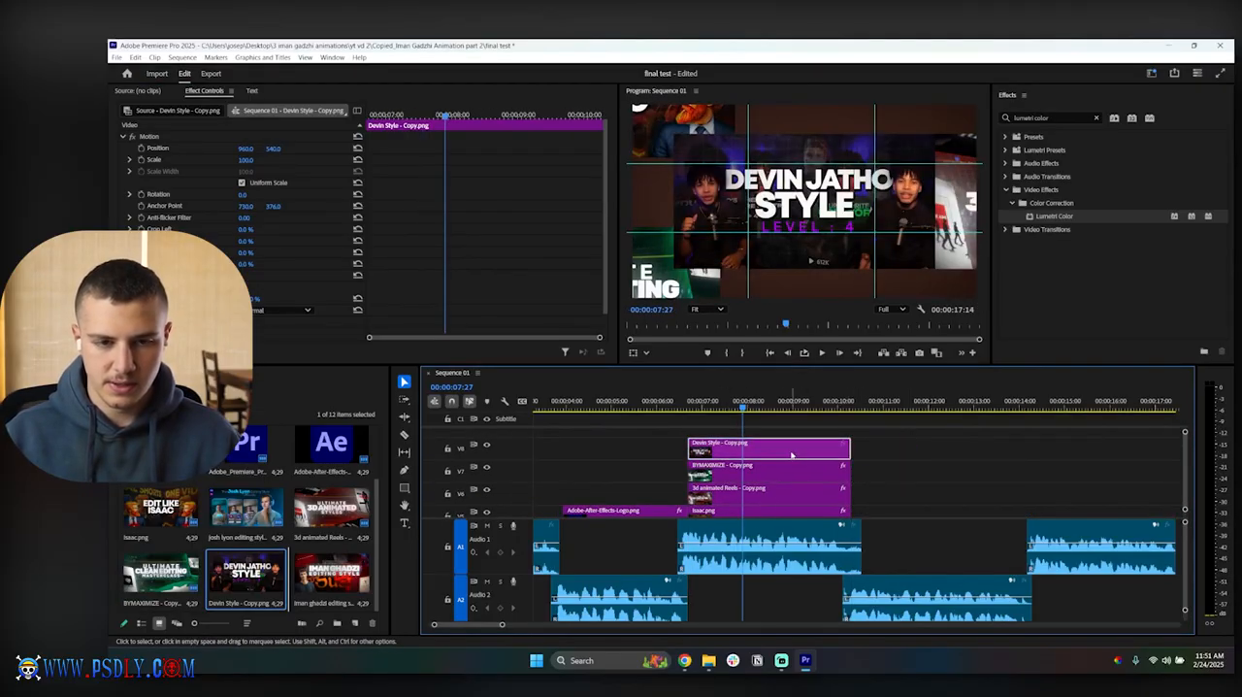
{"action": "left_click_drag", "start_coordinate": [247, 161], "coordinate": [349, 149]}
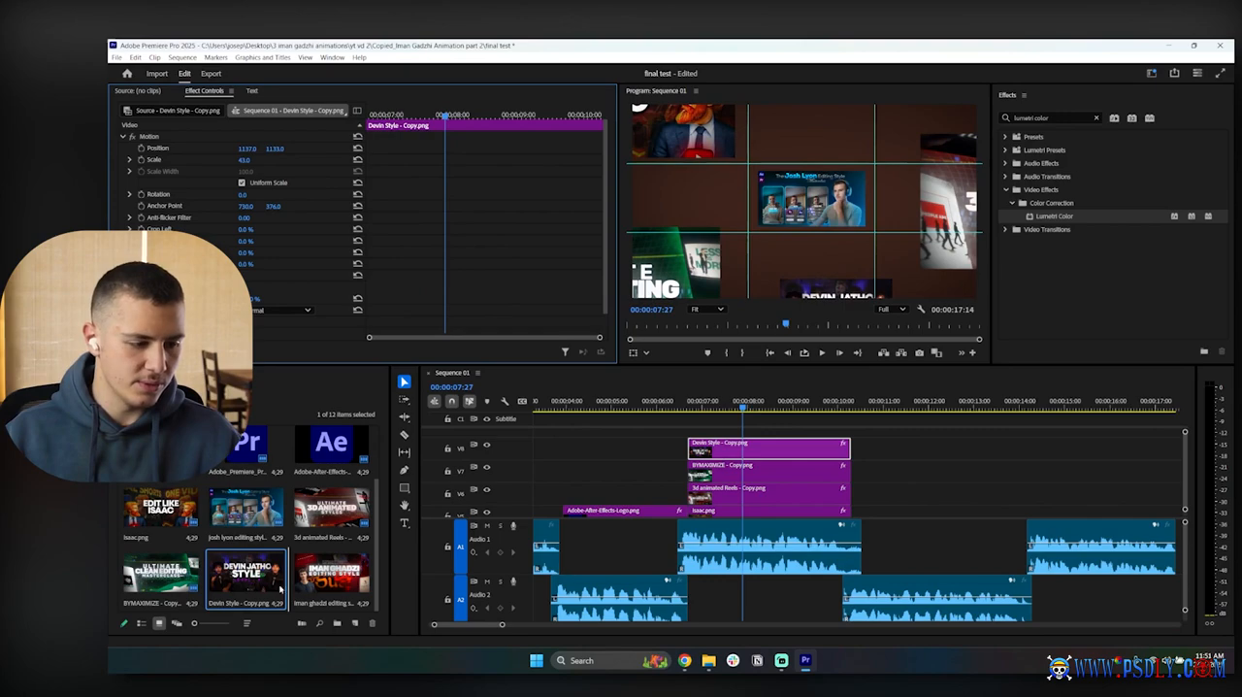
Step: Add the iman ghadzi editing style copy on V9, matching the clips below, and scale it down and position it at the frame's upper edge
{"action": "left_click_drag", "start_coordinate": [330, 575], "coordinate": [749, 432]}
{"action": "scroll", "coordinate": [810, 454], "scroll_direction": "down", "scroll_amount": 2}
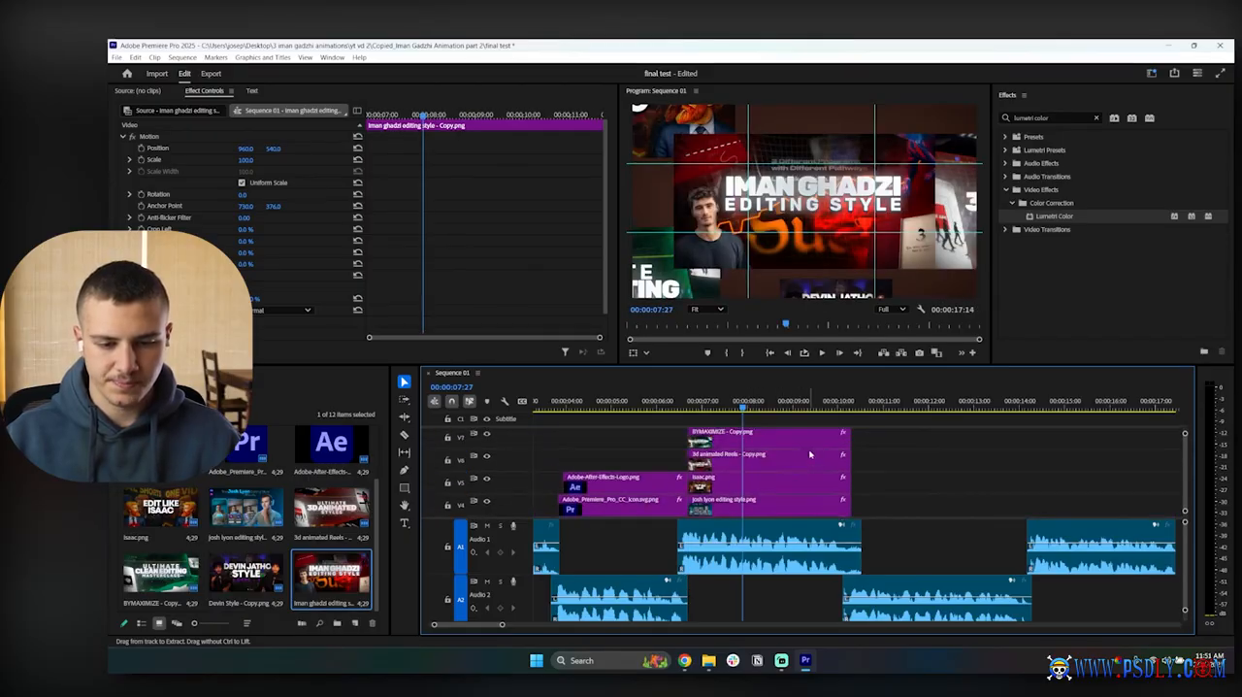
{"action": "scroll", "coordinate": [810, 454], "scroll_direction": "up", "scroll_amount": 2}
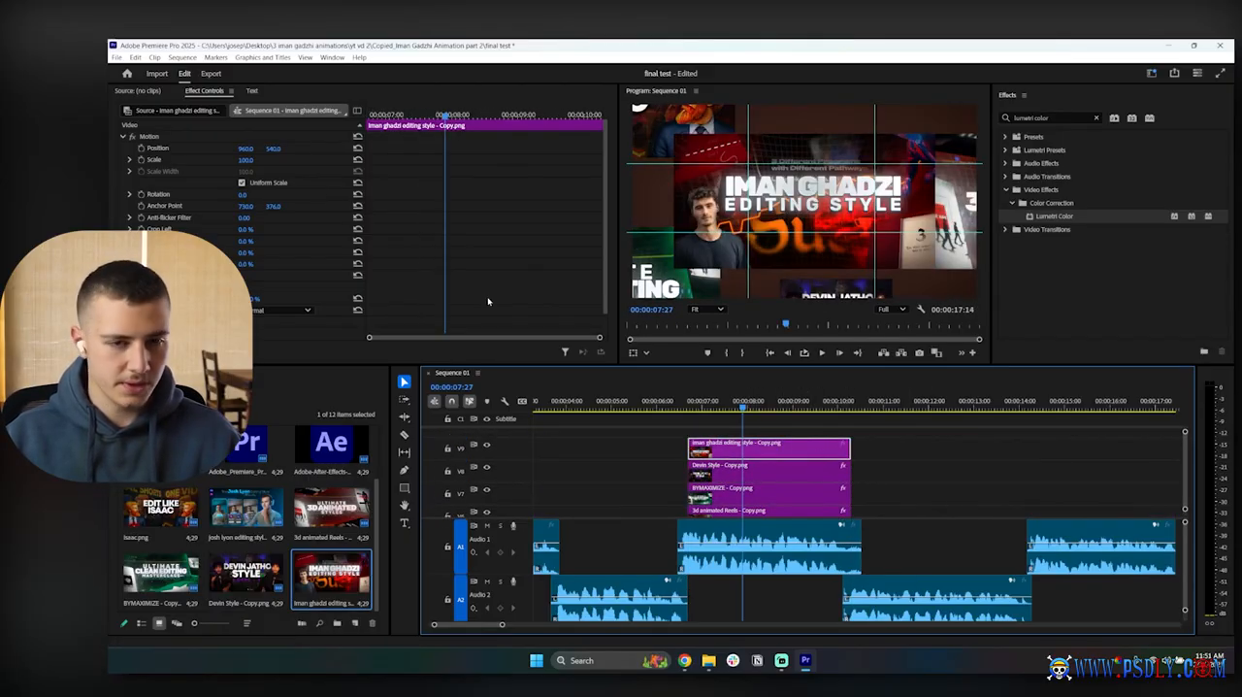
{"action": "left_click_drag", "start_coordinate": [246, 160], "coordinate": [153, 149]}
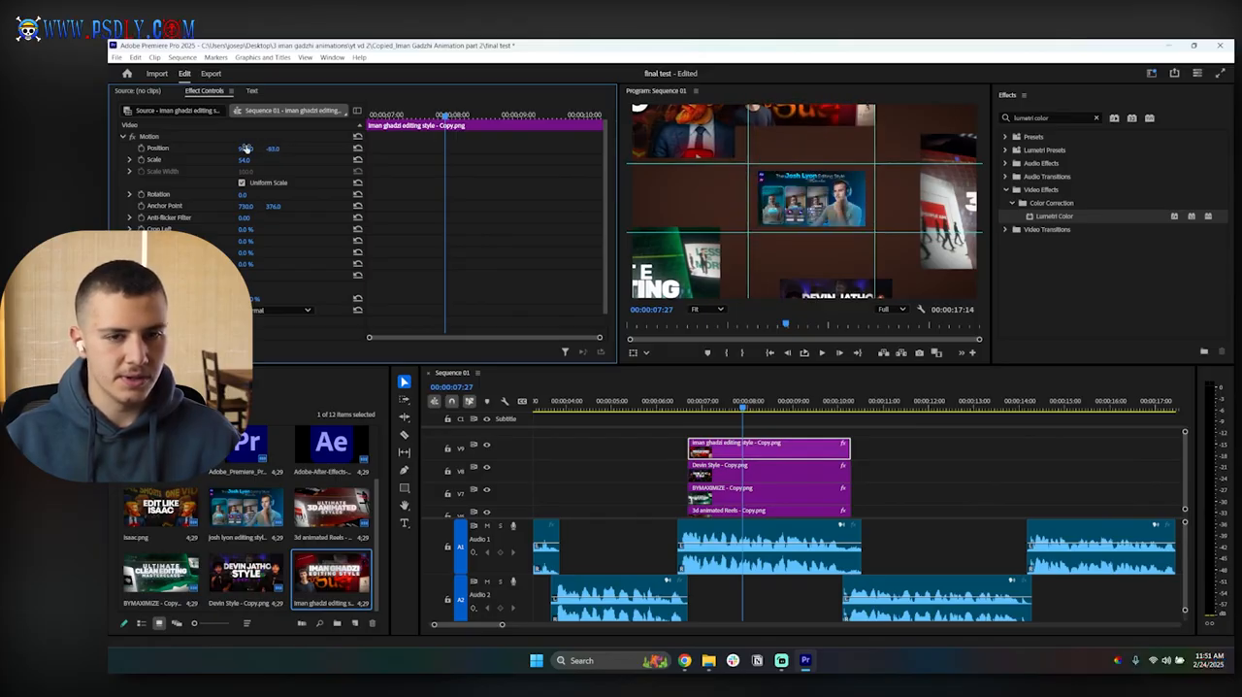
{"action": "left_click_drag", "start_coordinate": [245, 149], "coordinate": [314, 148]}
{"action": "left_click_drag", "start_coordinate": [239, 163], "coordinate": [252, 161]}
{"action": "left_click", "coordinate": [920, 448]}
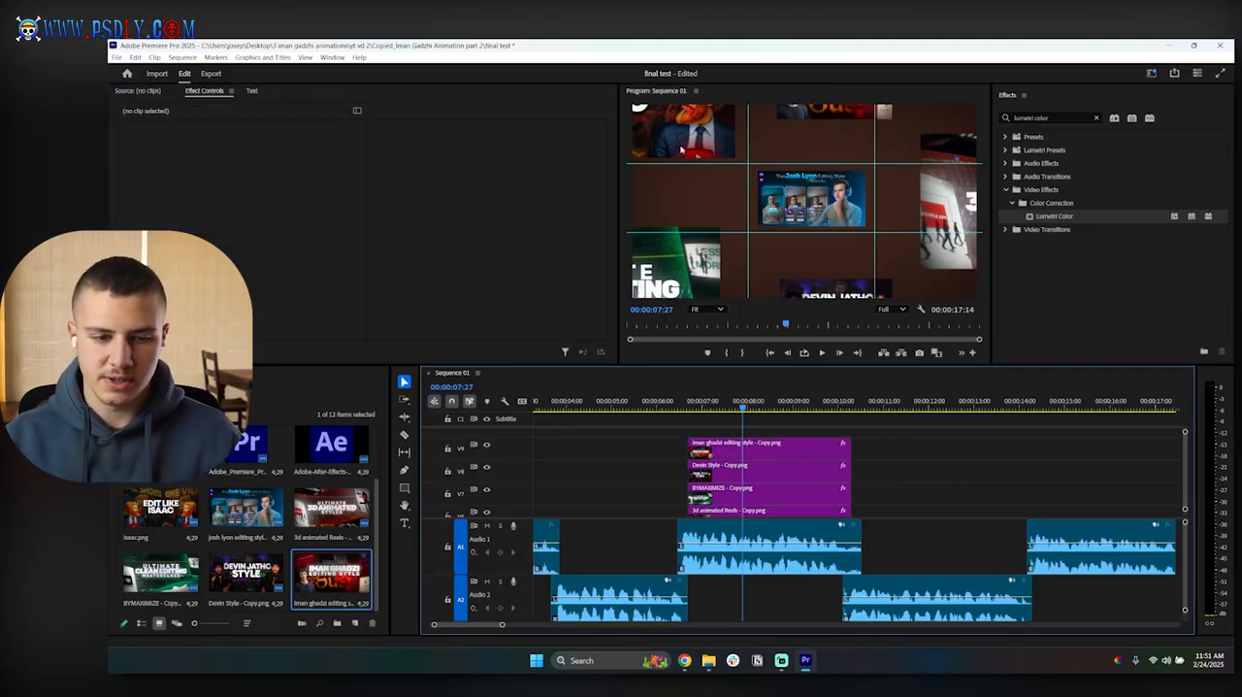
Step: Move the BYMAXIMIZE image on V7 further into the frame's lower-left corner, to about -383, 1150
{"action": "scroll", "coordinate": [772, 471], "scroll_direction": "down", "scroll_amount": 1}
{"action": "scroll", "coordinate": [772, 471], "scroll_direction": "down", "scroll_amount": 2}
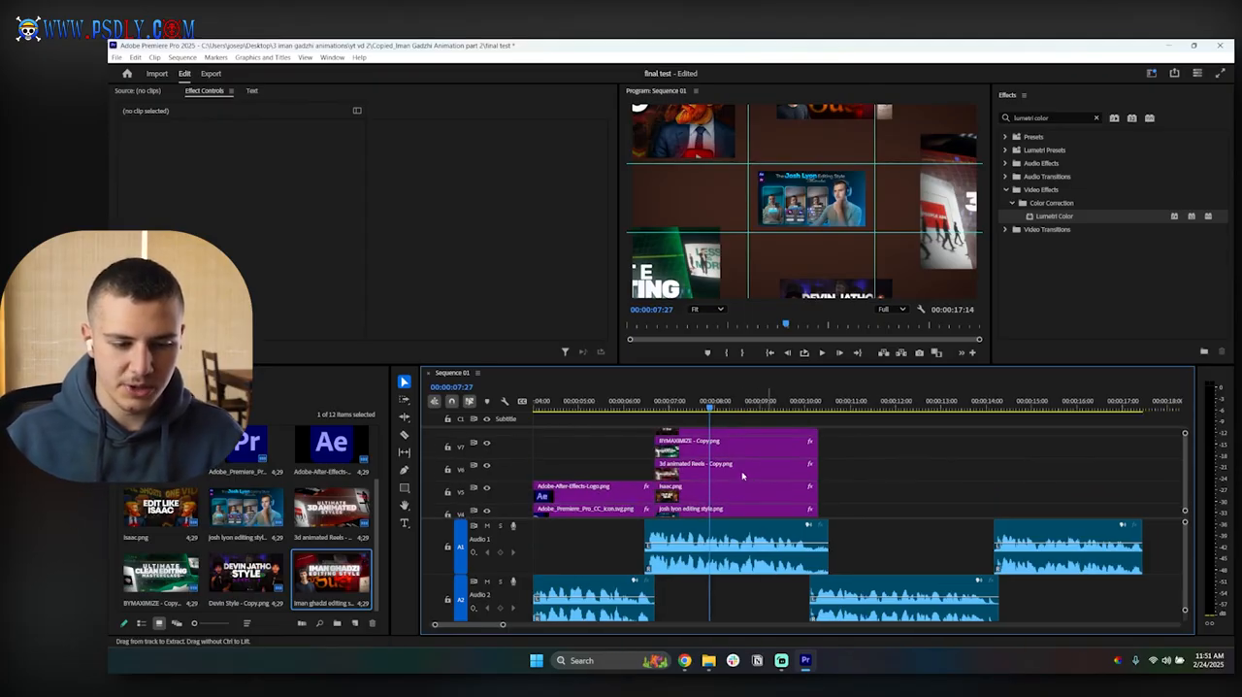
{"action": "left_click", "coordinate": [738, 449]}
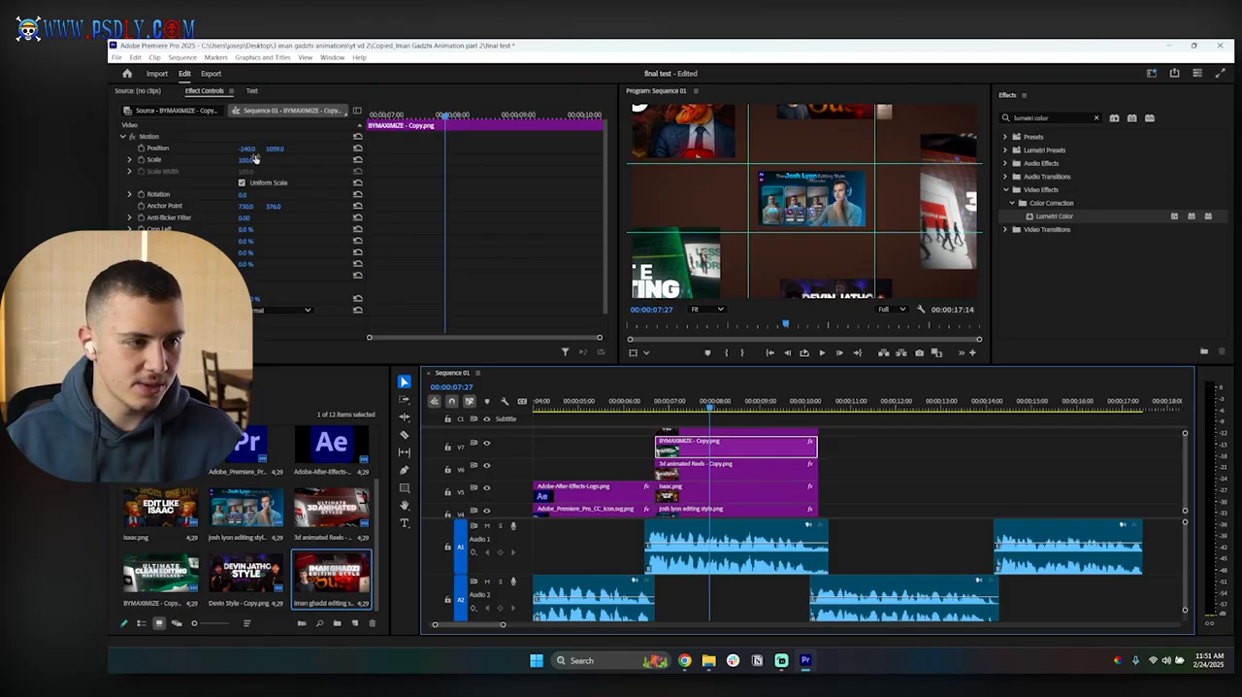
{"action": "left_click_drag", "start_coordinate": [249, 150], "coordinate": [331, 152]}
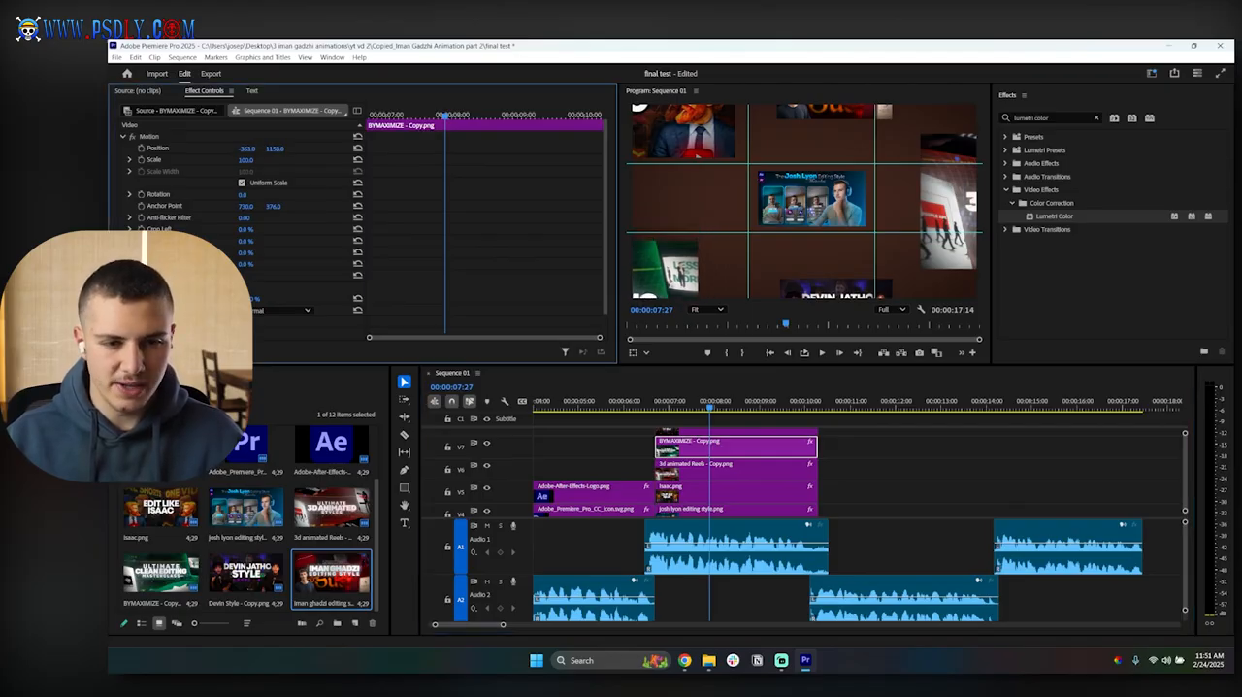
Step: Reposition the isaac.png clip on V5 to -280, -10
{"action": "left_click", "coordinate": [675, 481]}
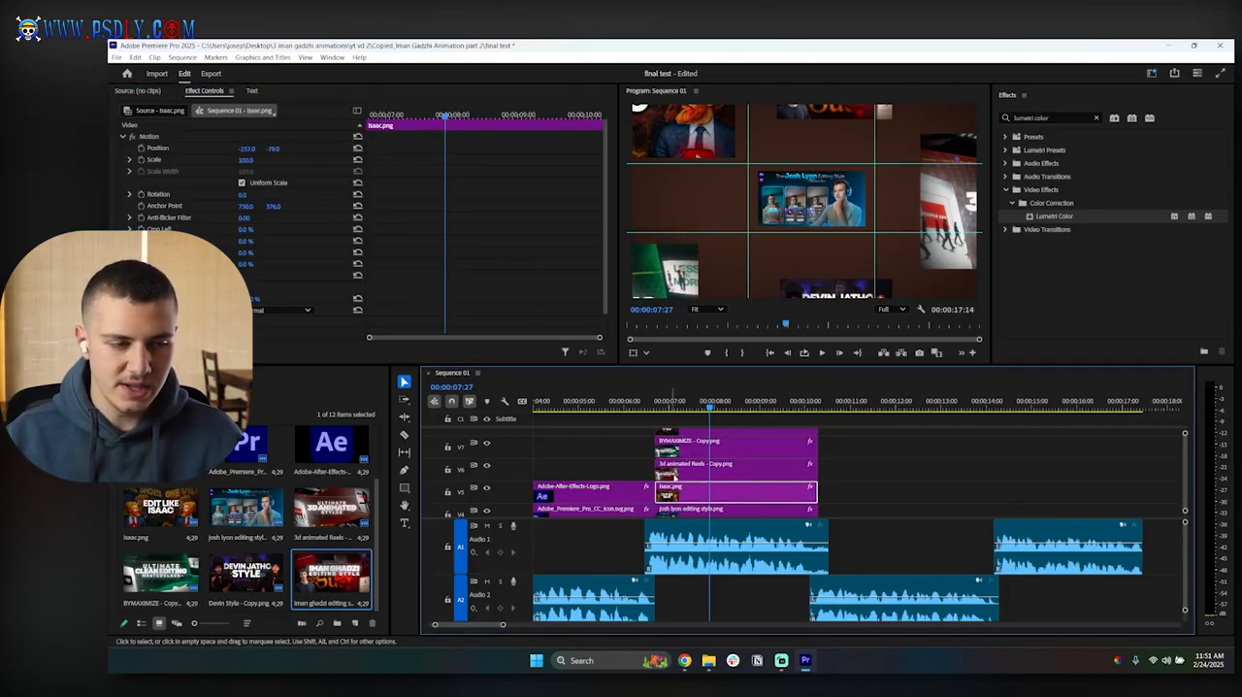
{"action": "left_click_drag", "start_coordinate": [275, 149], "coordinate": [229, 152]}
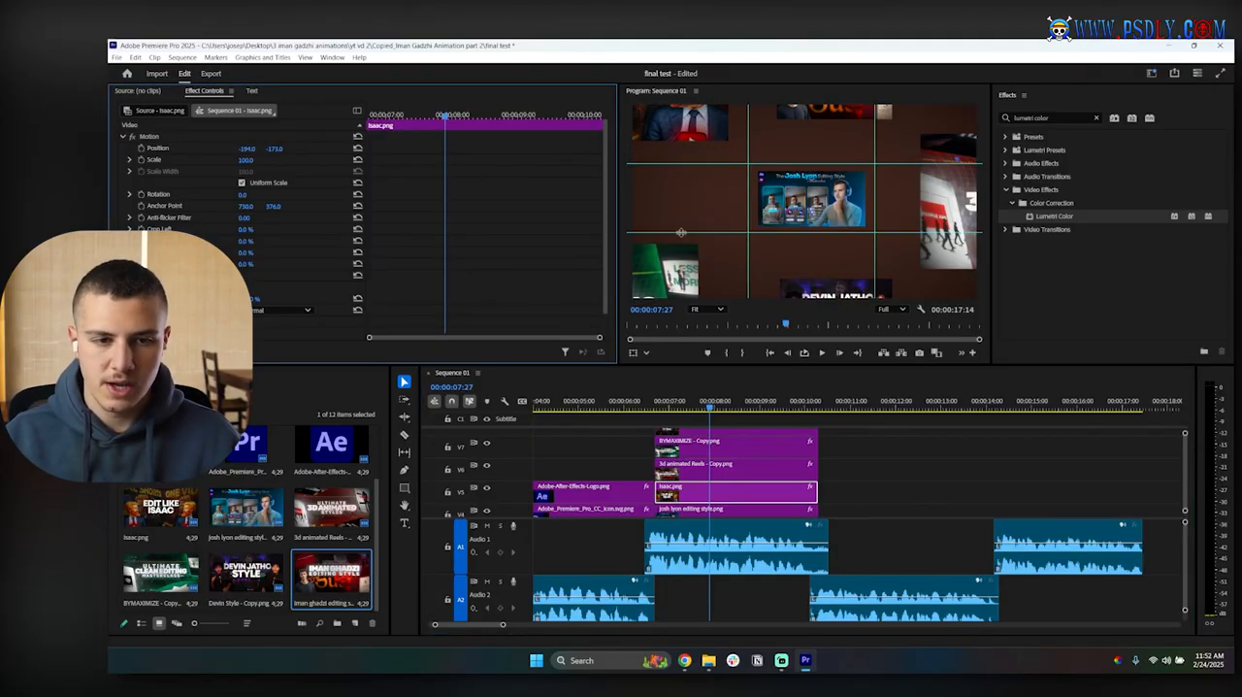
{"action": "left_click_drag", "start_coordinate": [245, 151], "coordinate": [158, 152]}
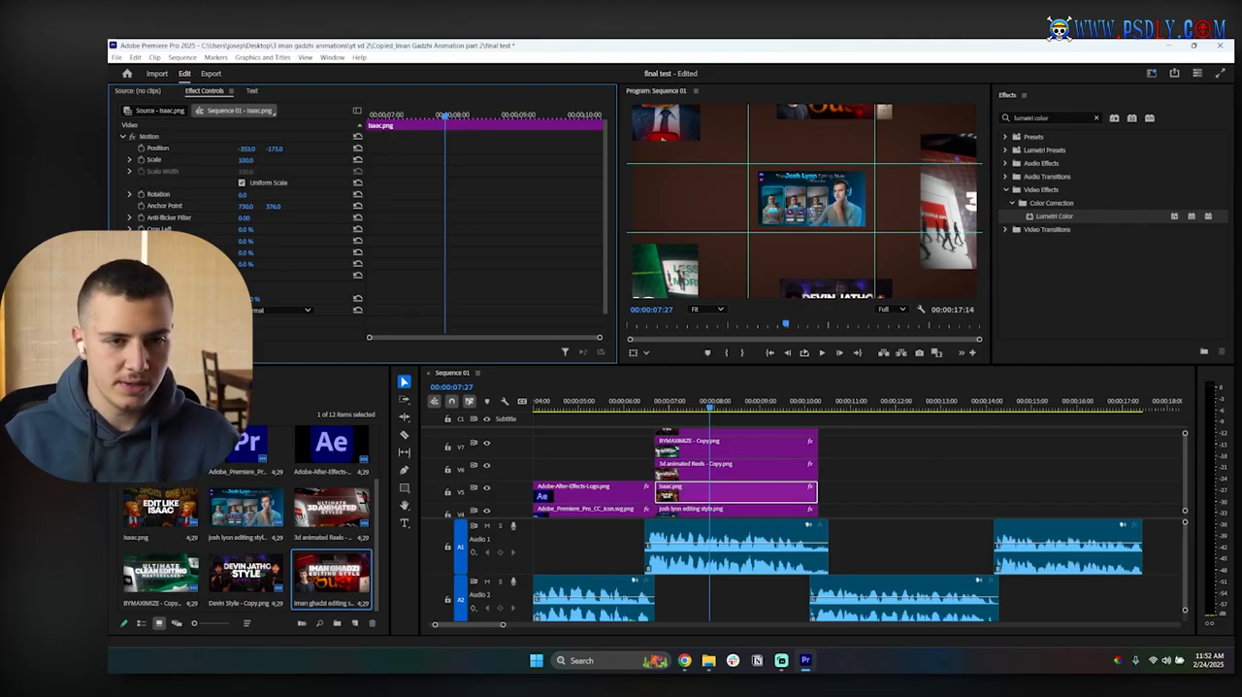
{"action": "left_click_drag", "start_coordinate": [277, 152], "coordinate": [368, 152]}
{"action": "left_click_drag", "start_coordinate": [250, 152], "coordinate": [288, 152]}
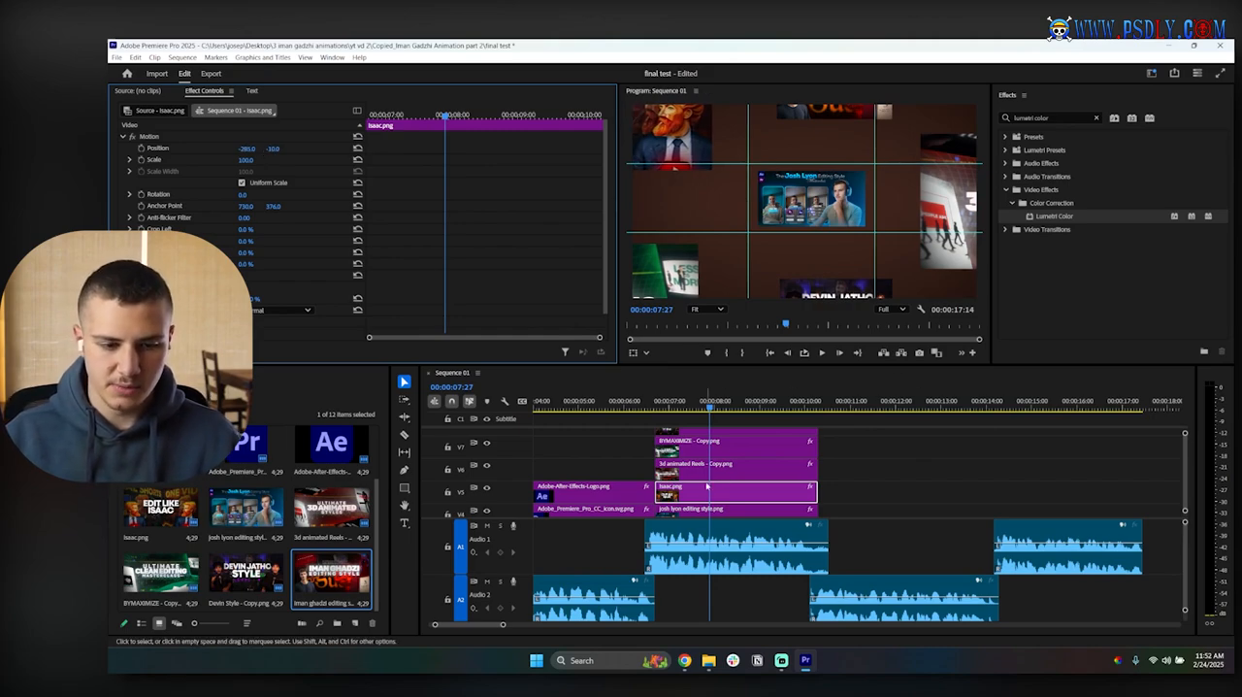
Step: Reduce the scale of the 3d animated Reels clip on V6
{"action": "left_click", "coordinate": [714, 443]}
{"action": "scroll", "coordinate": [714, 447], "scroll_direction": "down", "scroll_amount": 1}
{"action": "left_click", "coordinate": [714, 459]}
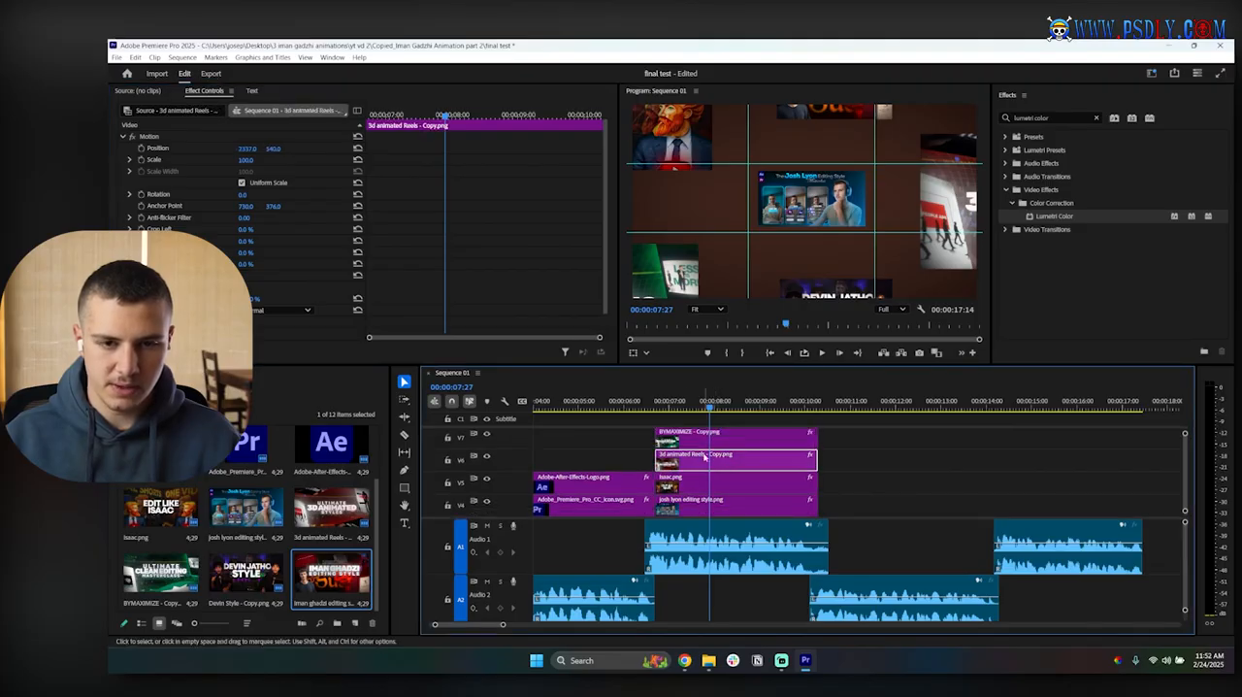
{"action": "mouse_move", "coordinate": [250, 161]}
{"action": "left_mouse_down"}
{"action": "mouse_move", "coordinate": [263, 160]}
{"action": "mouse_move", "coordinate": [241, 160]}
{"action": "left_mouse_up"}
Step: Set the isaac.png clip's scale to 80
{"action": "left_click", "coordinate": [671, 477]}
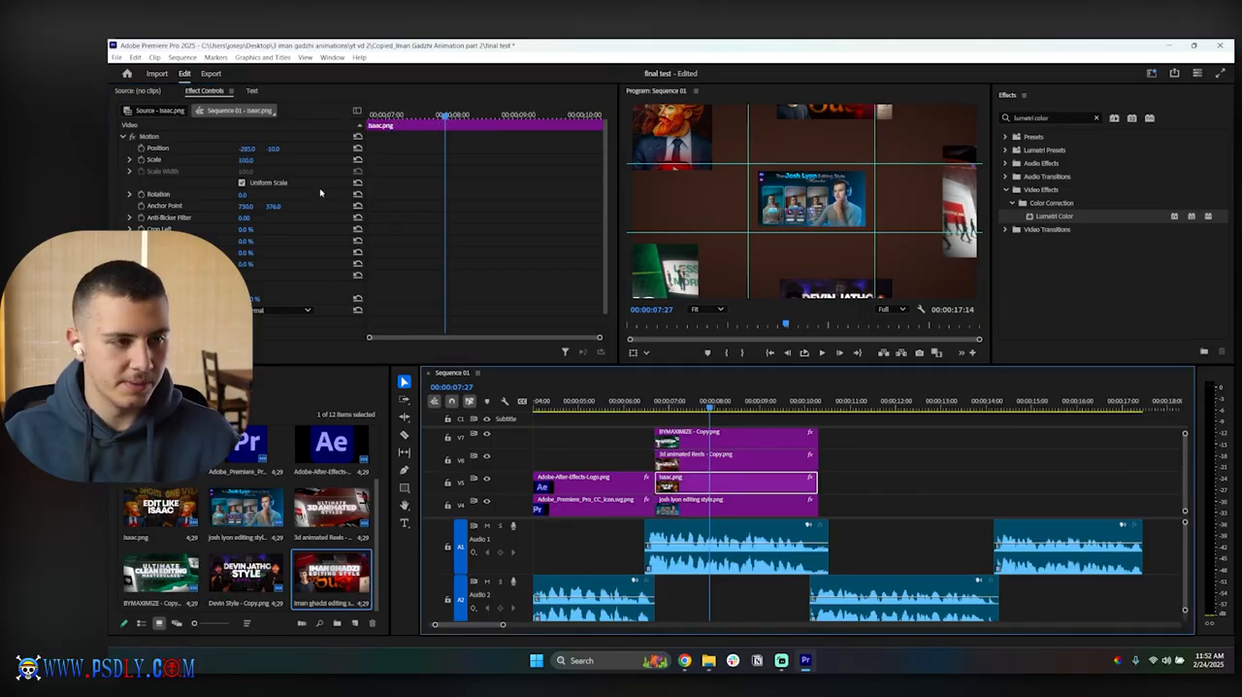
{"action": "left_click", "coordinate": [252, 160]}
{"action": "type", "text": "80"}
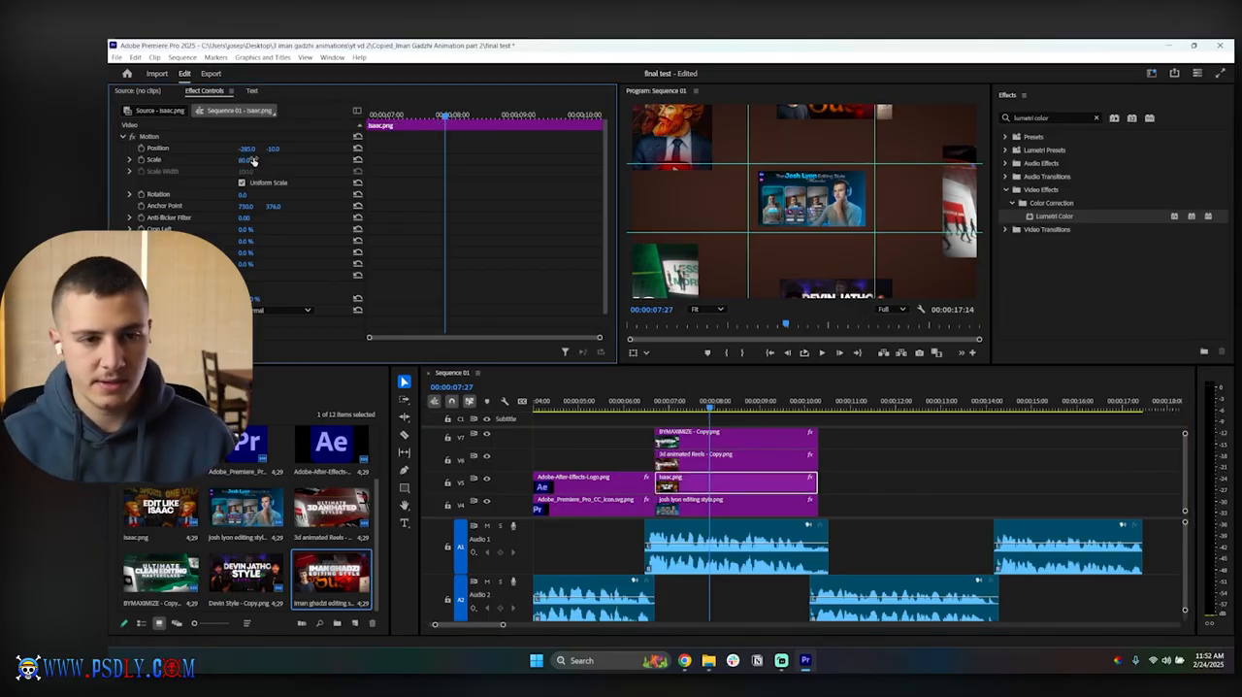
{"action": "key", "text": "Return"}
{"action": "left_click", "coordinate": [716, 507]}
{"action": "left_click", "coordinate": [698, 438]}
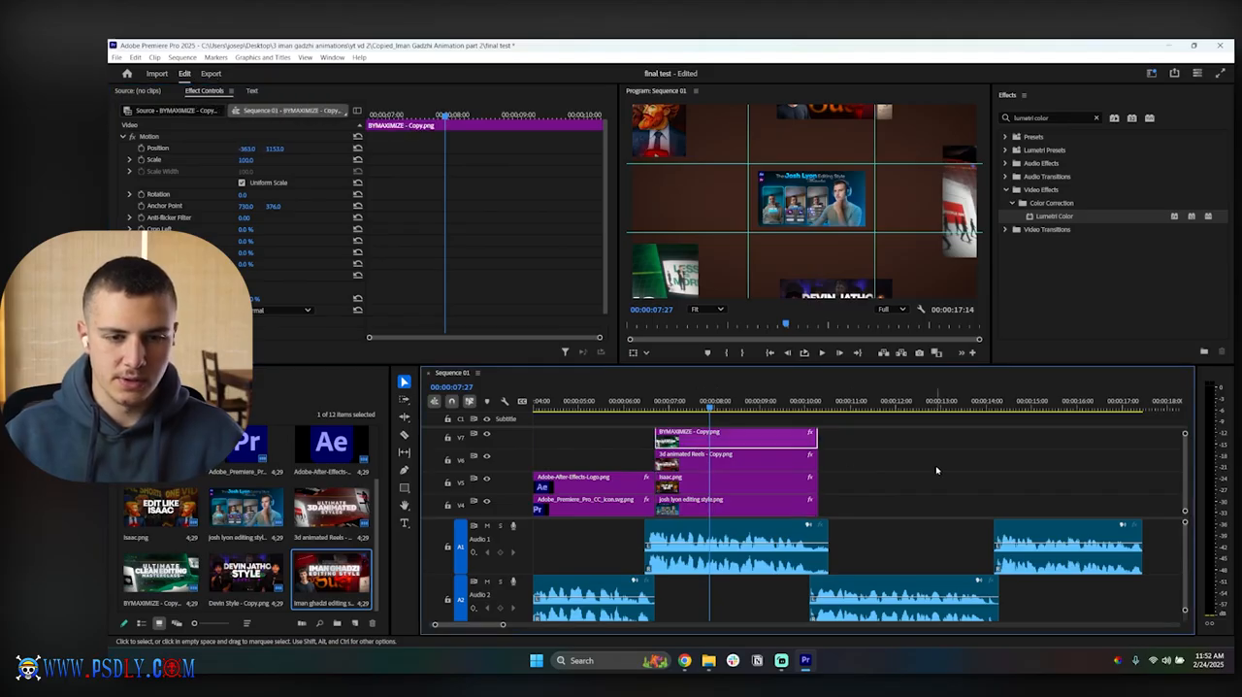
Step: Move the playhead to 00:00:06:23 near the start of the thumbnail clips, and hide and re-show the Program monitor guides
{"action": "left_click", "coordinate": [938, 470]}
{"action": "left_click_drag", "start_coordinate": [711, 412], "coordinate": [659, 407]}
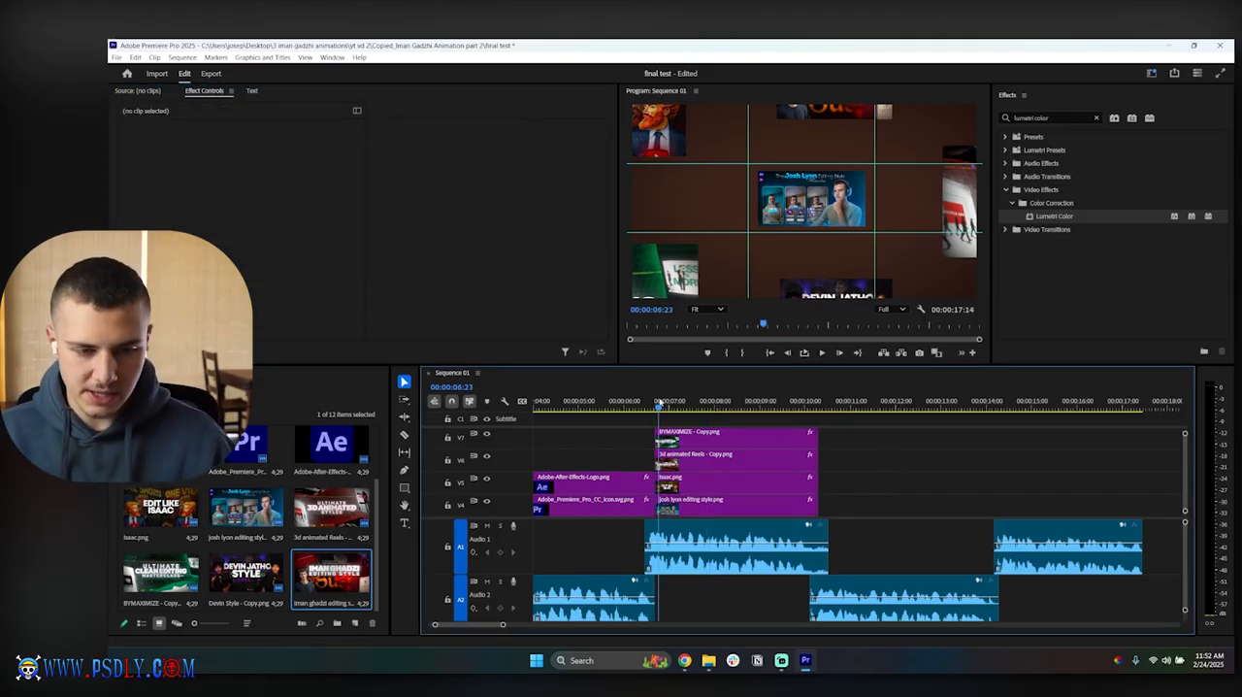
{"action": "right_click", "coordinate": [925, 306]}
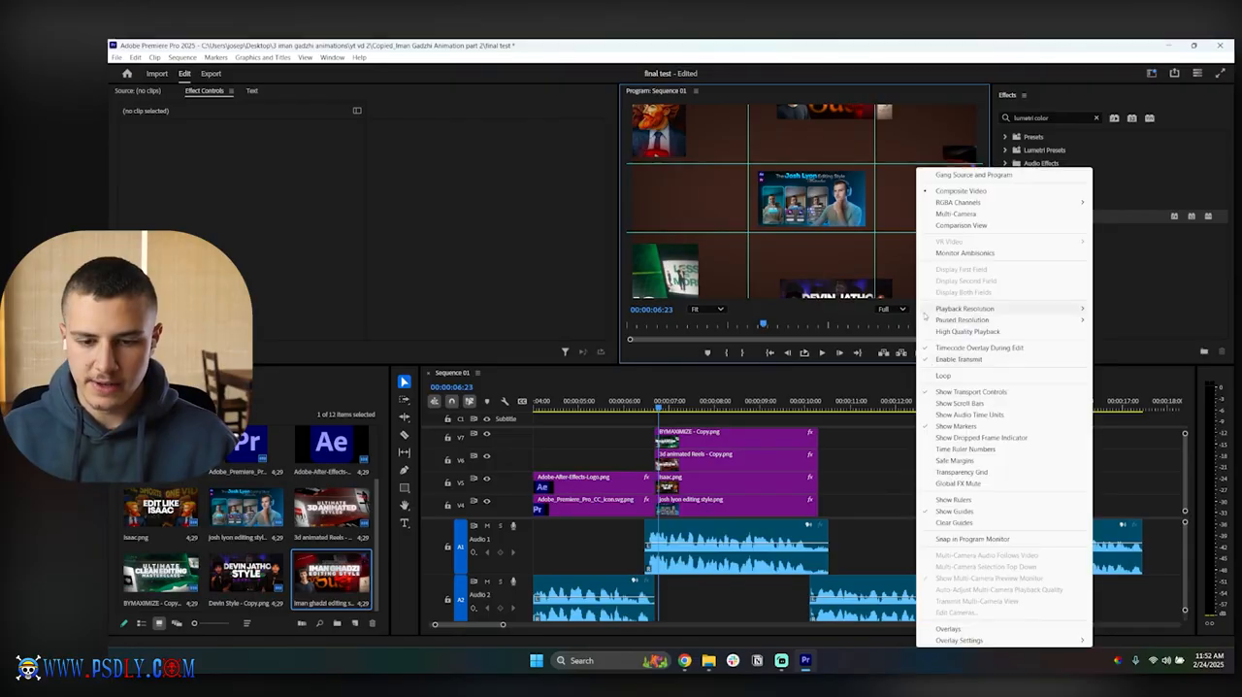
{"action": "left_click", "coordinate": [961, 511]}
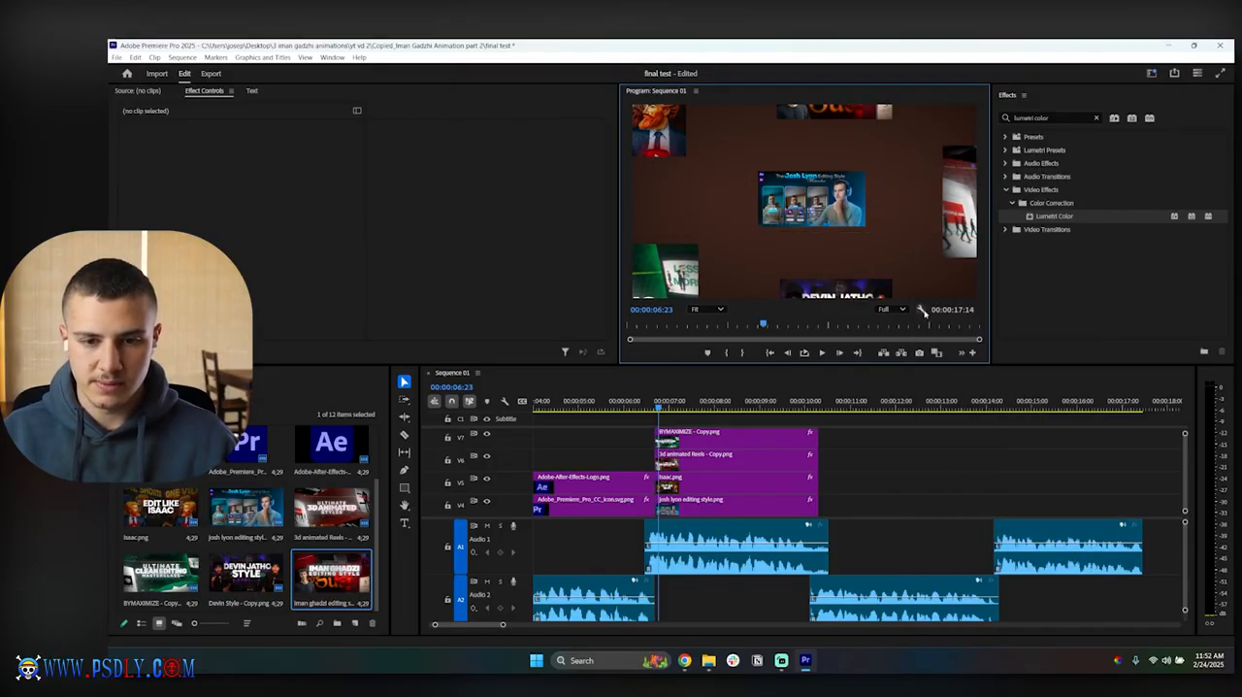
{"action": "left_click", "coordinate": [924, 310]}
{"action": "left_click", "coordinate": [978, 511]}
Step: Enlarge the central josh lyon editing style.png clip to scale 61
{"action": "left_click", "coordinate": [689, 502]}
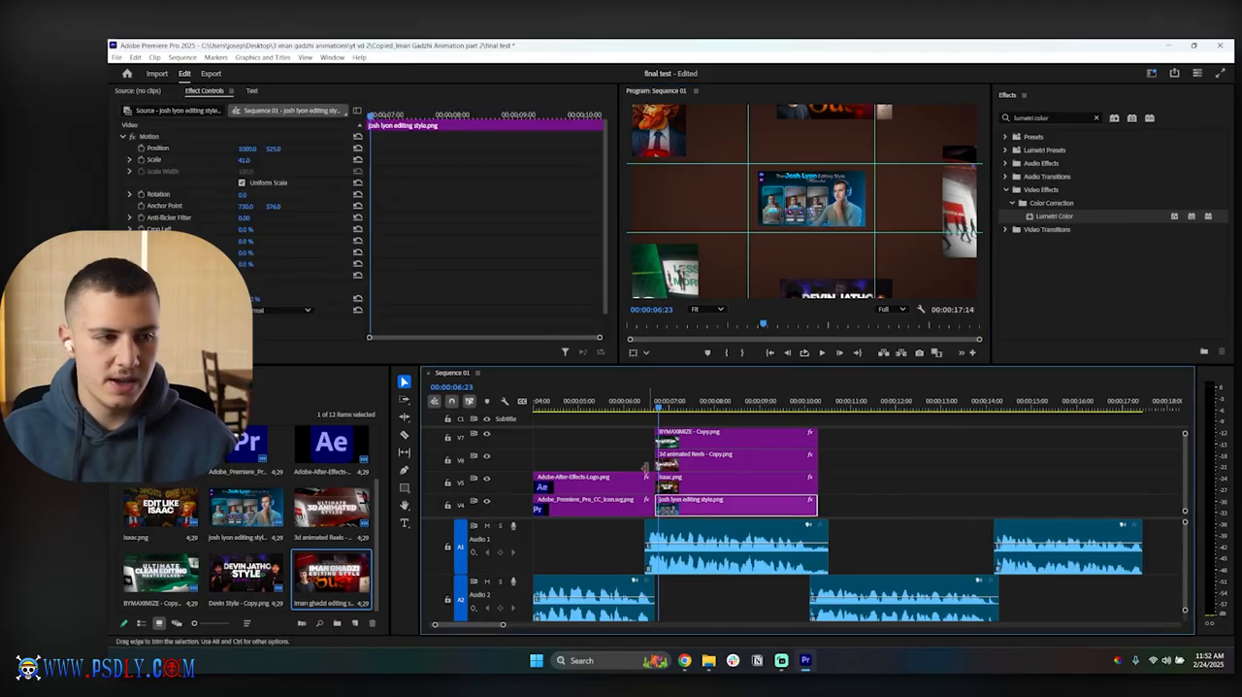
{"action": "left_click_drag", "start_coordinate": [245, 161], "coordinate": [255, 160]}
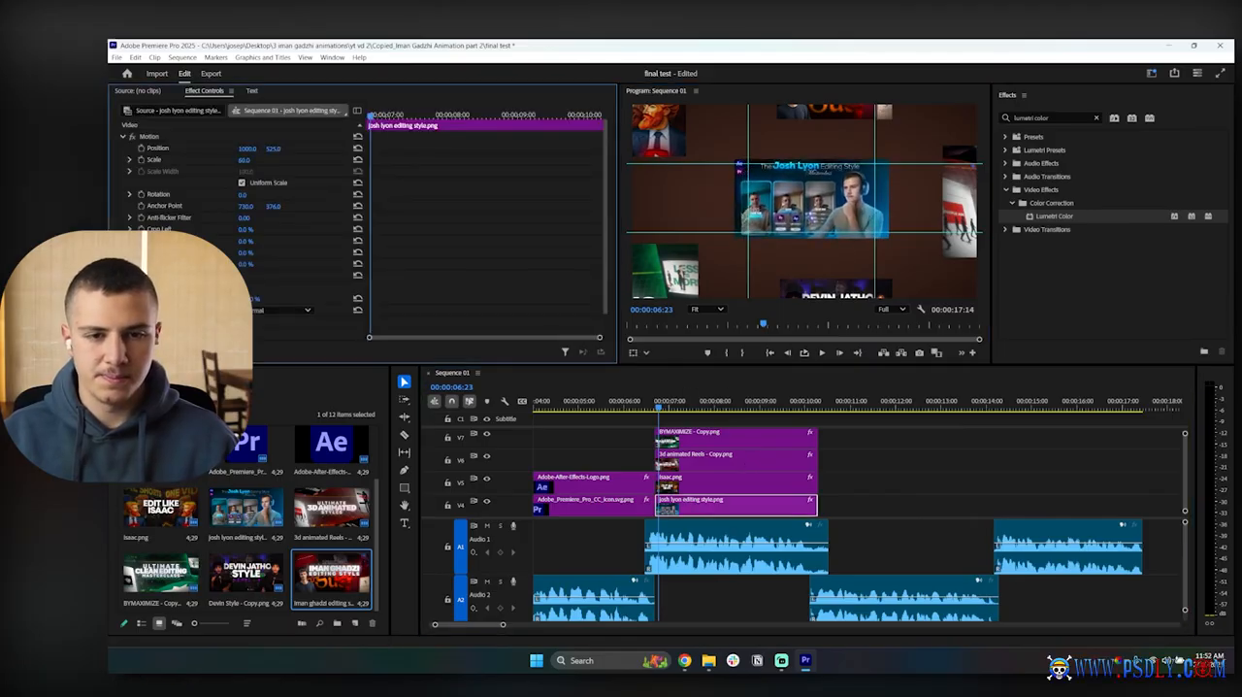
{"action": "left_click", "coordinate": [874, 474]}
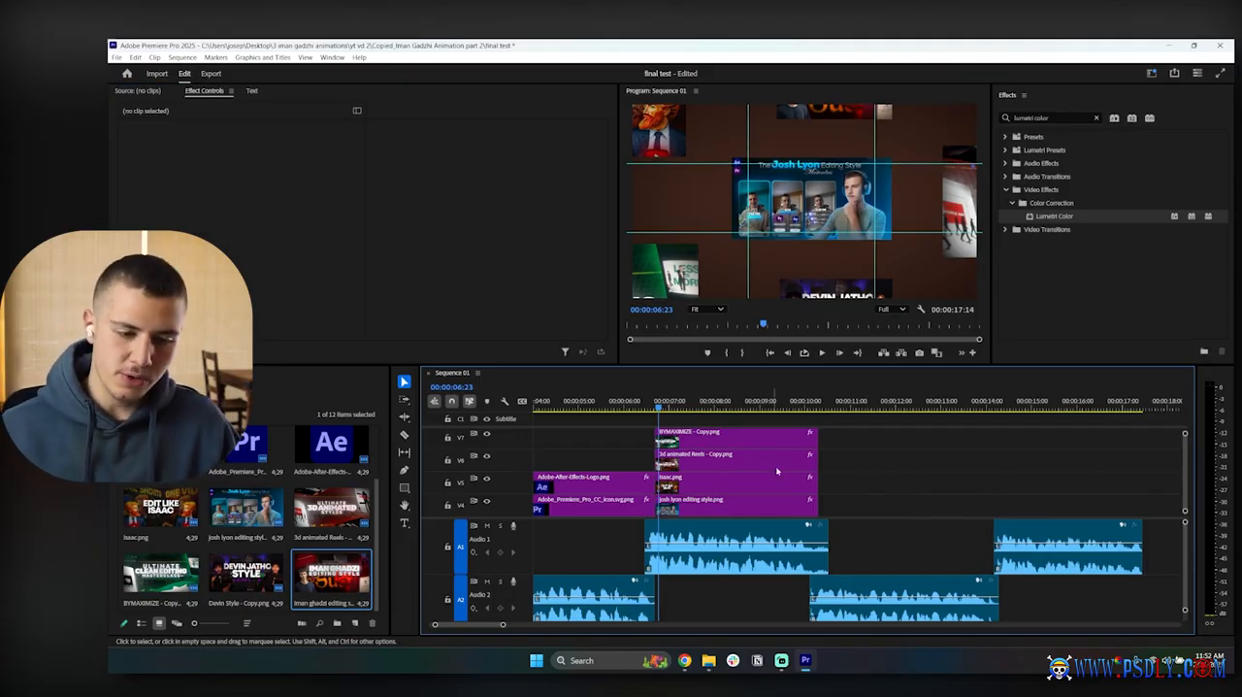
Step: Find Gaussian Blur by searching the effects for "blur", apply it to the isaac.png clip, and increase its blurriness
{"action": "left_click", "coordinate": [722, 489]}
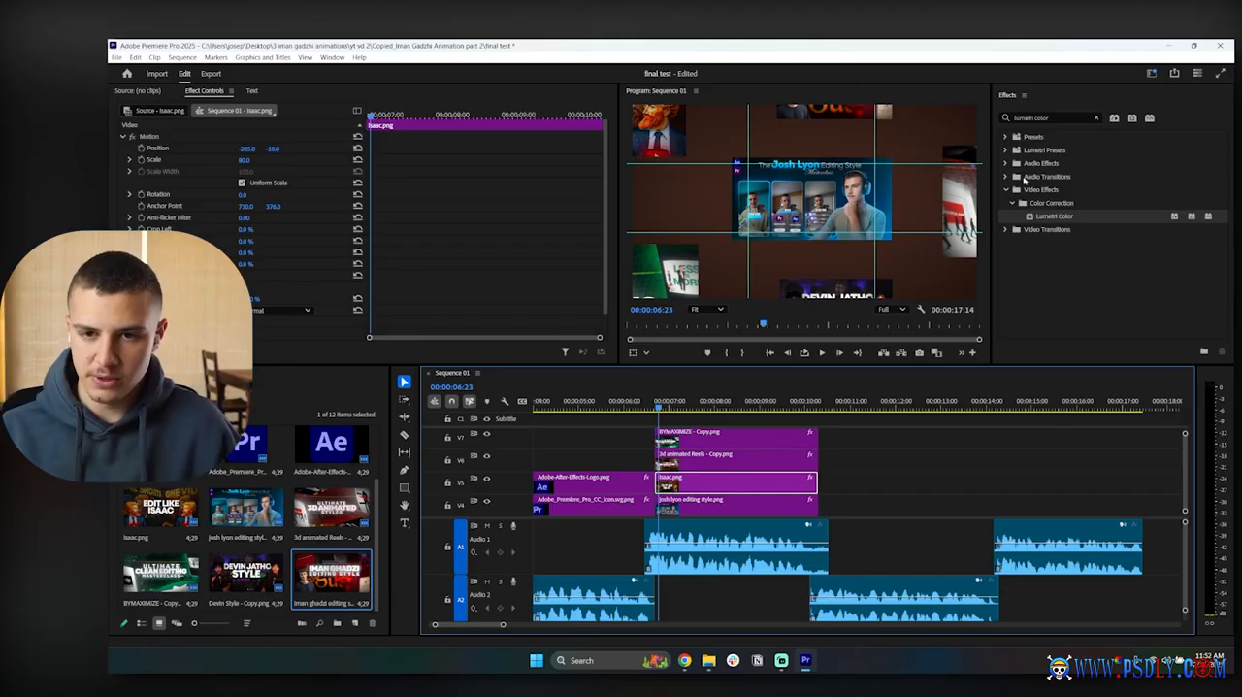
{"action": "left_click", "coordinate": [1048, 118]}
{"action": "type", "text": "blu"}
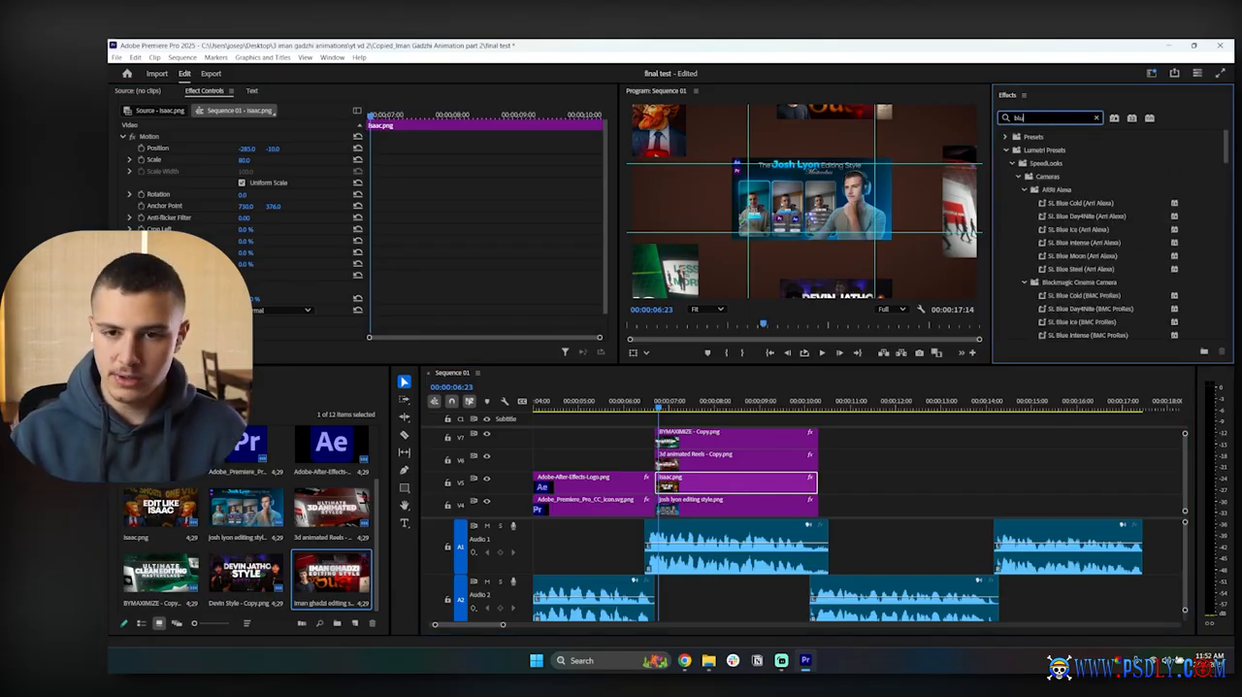
{"action": "type", "text": "r"}
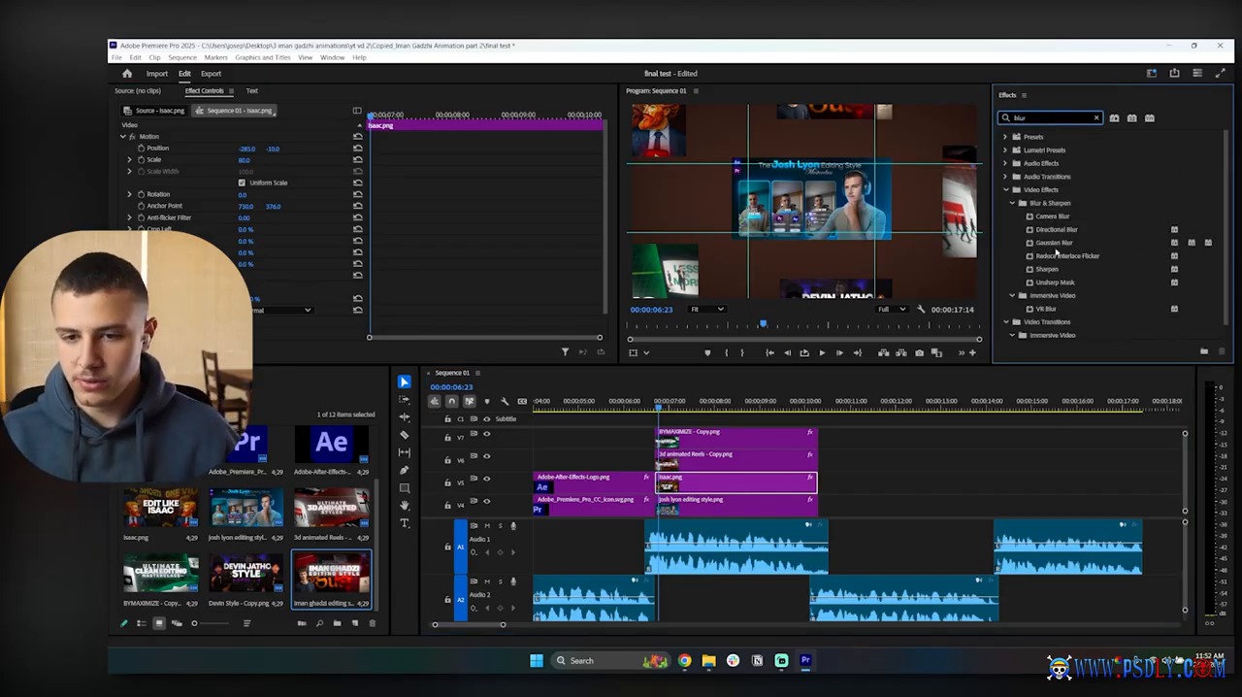
{"action": "left_click_drag", "start_coordinate": [1049, 244], "coordinate": [711, 488]}
{"action": "scroll", "coordinate": [431, 241], "scroll_direction": "down", "scroll_amount": 3}
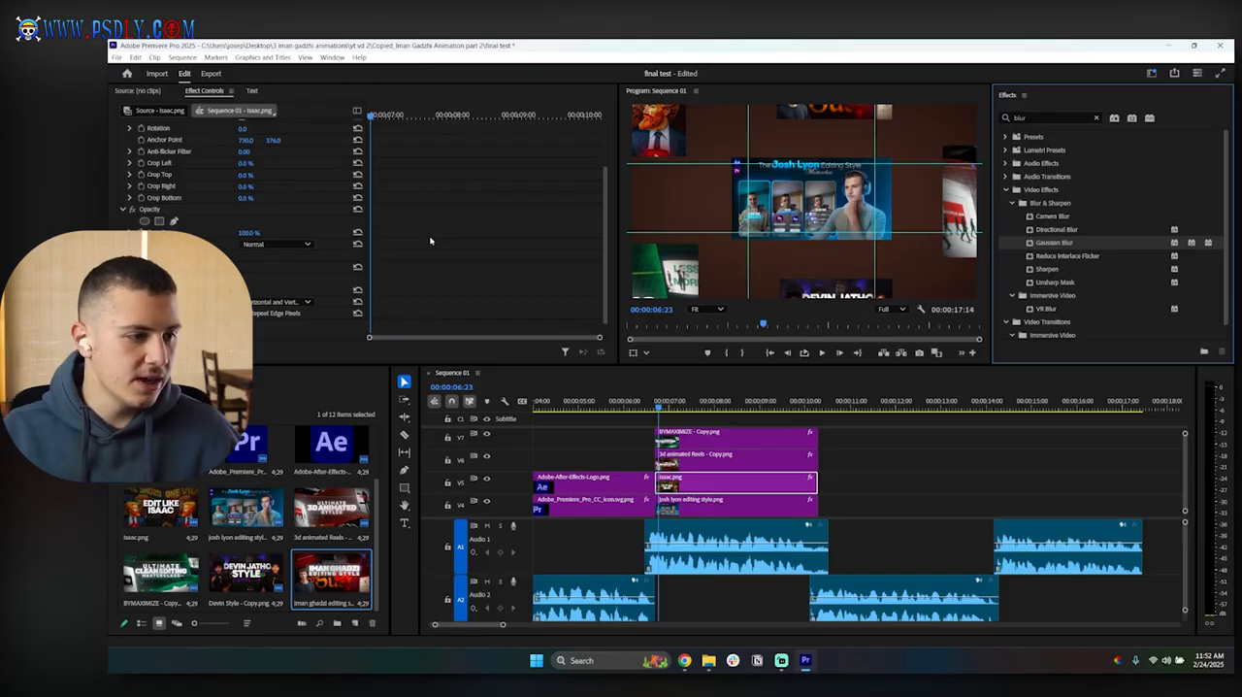
{"action": "left_click", "coordinate": [246, 278]}
{"action": "left_click_drag", "start_coordinate": [244, 277], "coordinate": [273, 280]}
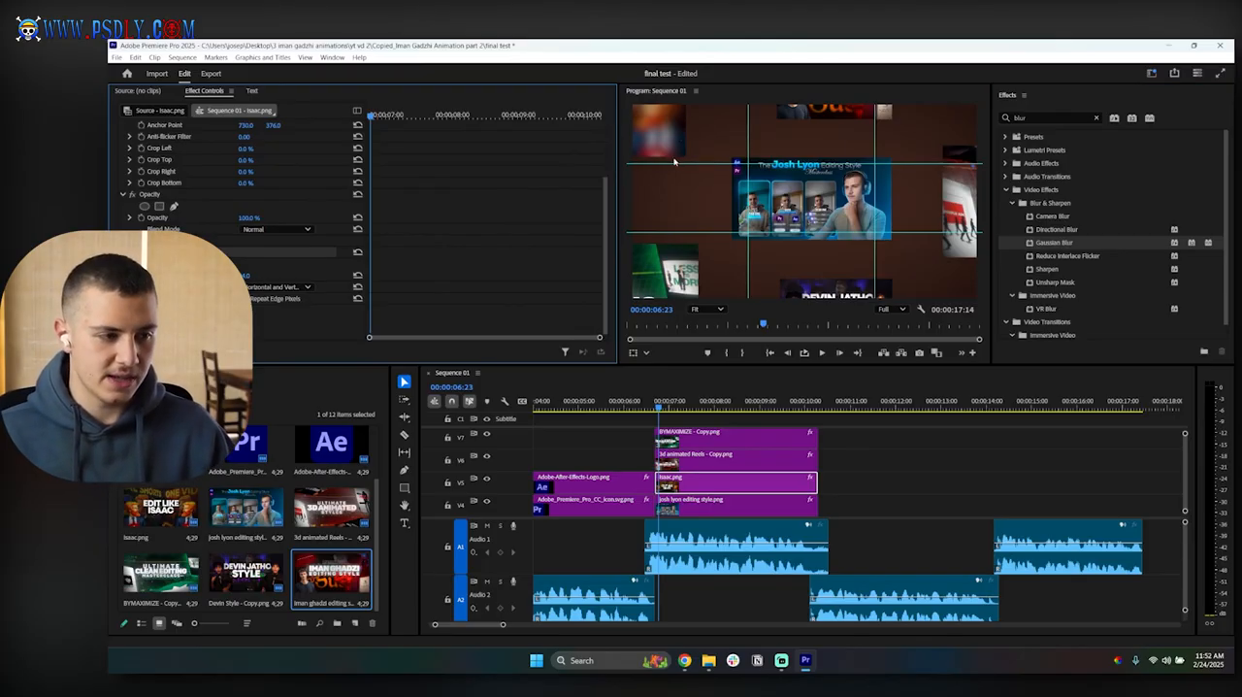
Step: Undo the Gaussian Blur and its blurriness change on the isaac.png clip
{"action": "key", "text": "ctrl+z"}
{"action": "key", "text": "ctrl+z"}
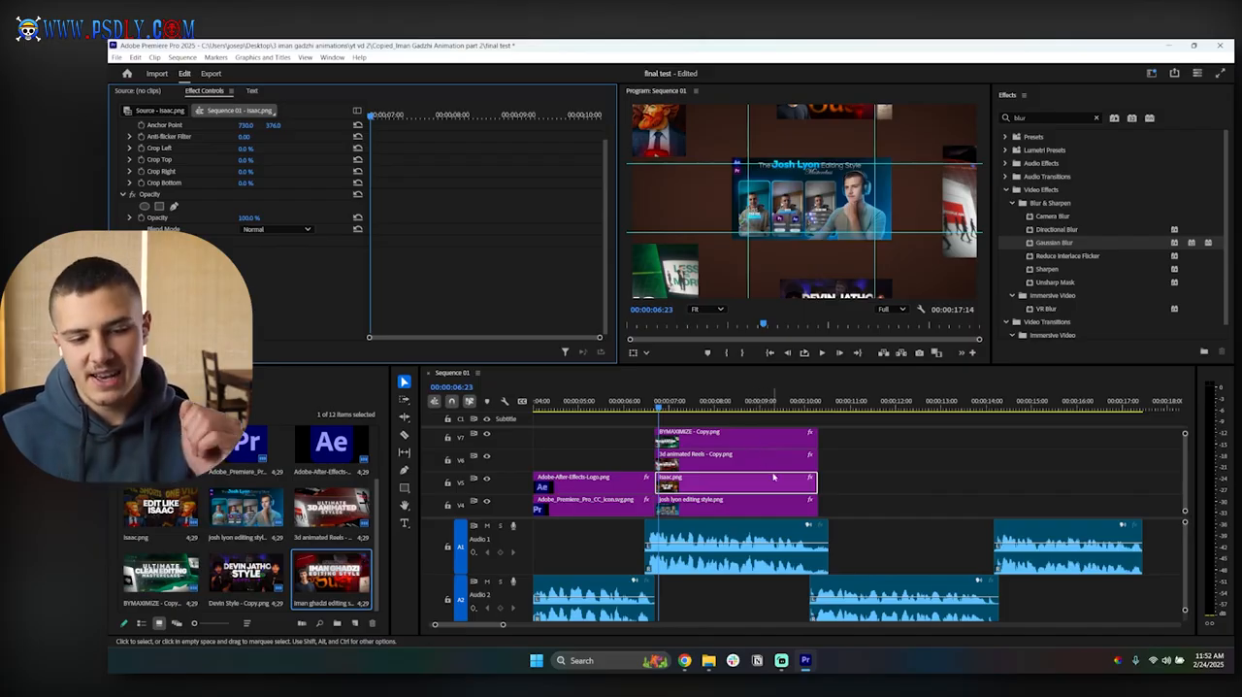
Step: Apply Gaussian Blur to the isaac.png clip and increase its blurriness until the image is clearly soft
{"action": "scroll", "coordinate": [761, 485], "scroll_direction": "up", "scroll_amount": 2}
{"action": "scroll", "coordinate": [750, 506], "scroll_direction": "down", "scroll_amount": 2}
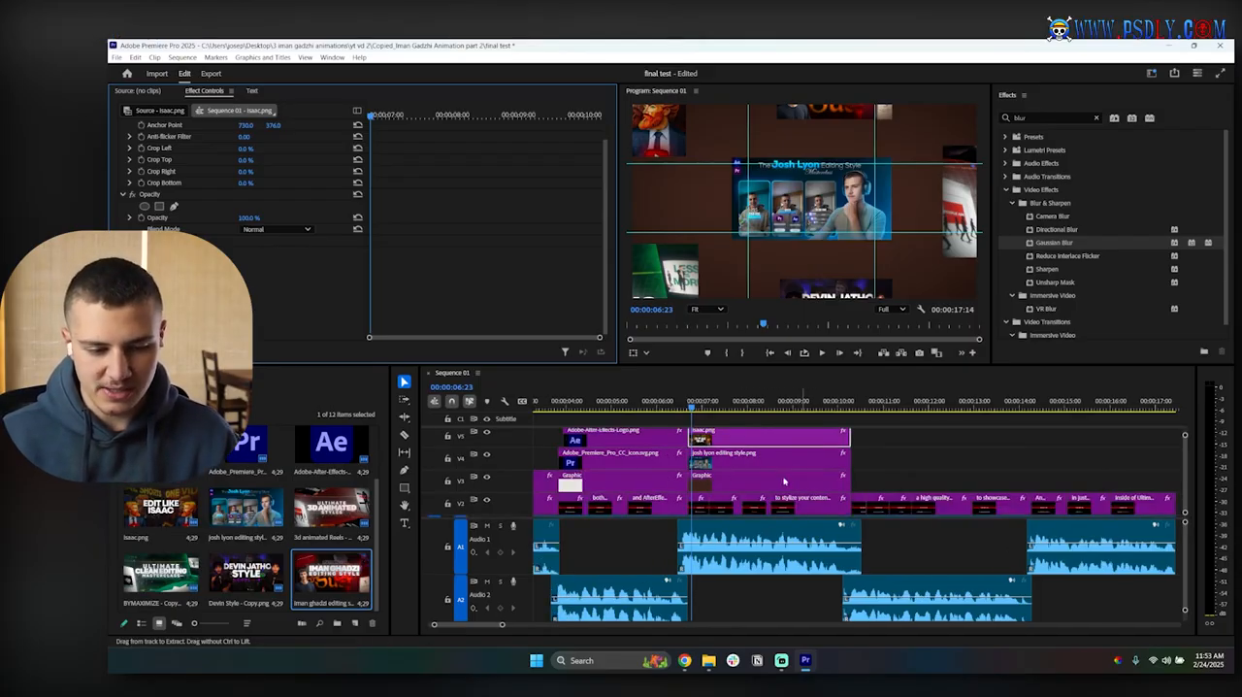
{"action": "left_click", "coordinate": [726, 475]}
{"action": "scroll", "coordinate": [726, 475], "scroll_direction": "up", "scroll_amount": 1}
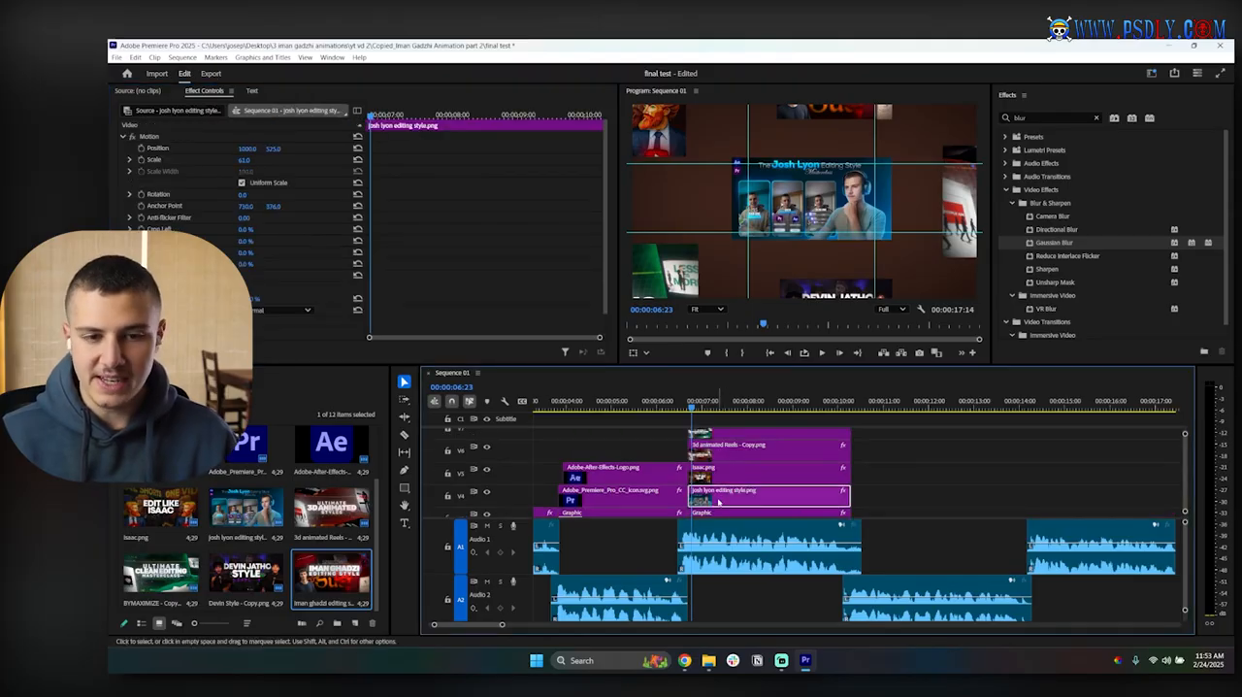
{"action": "left_click", "coordinate": [761, 474]}
{"action": "scroll", "coordinate": [753, 476], "scroll_direction": "up", "scroll_amount": 1}
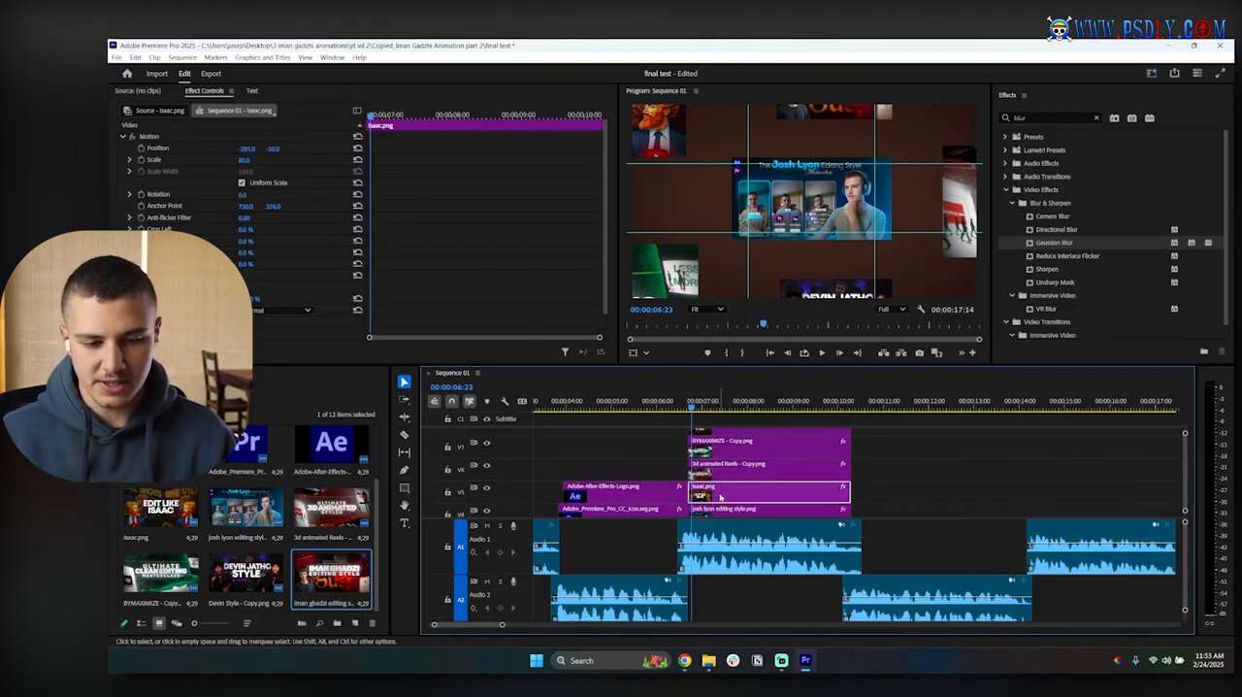
{"action": "left_click_drag", "start_coordinate": [1060, 244], "coordinate": [738, 495]}
{"action": "scroll", "coordinate": [397, 256], "scroll_direction": "down", "scroll_amount": 3}
{"action": "left_click_drag", "start_coordinate": [246, 302], "coordinate": [282, 302]}
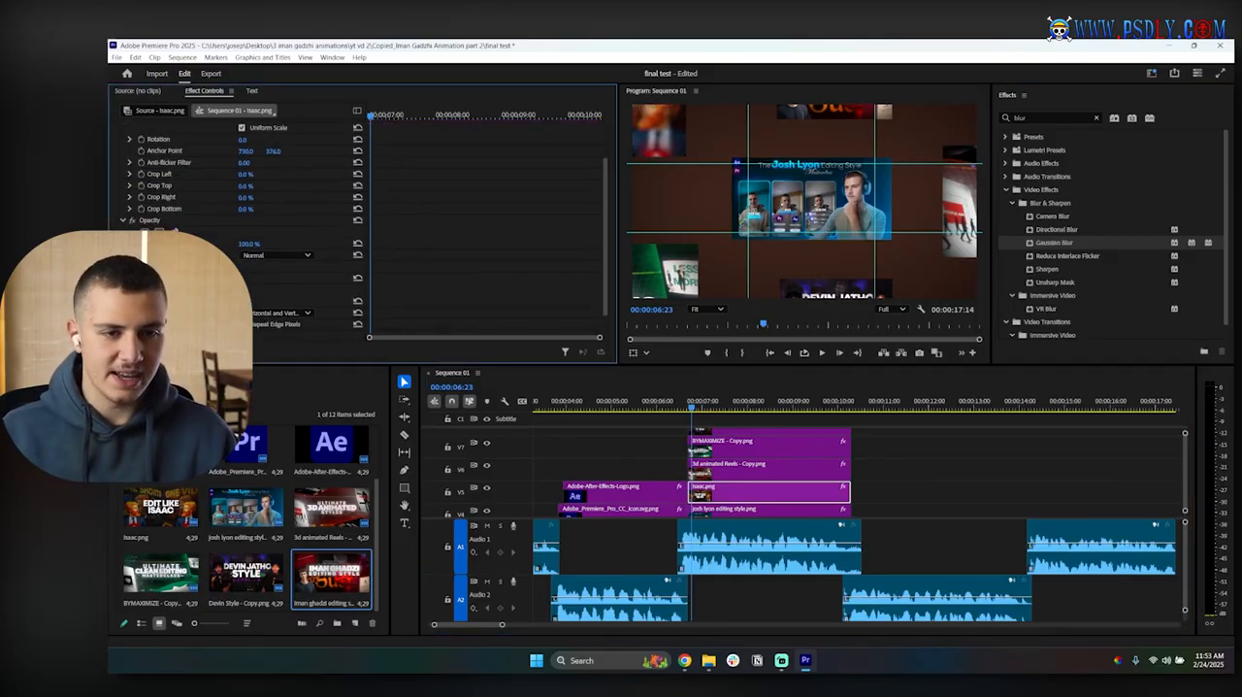
Step: Nest the BYMAXIMIZE - Copy.png clip under the default name, apply Gaussian Blur to the nest and increase its blurriness
{"action": "left_click", "coordinate": [745, 446]}
{"action": "right_click", "coordinate": [762, 449]}
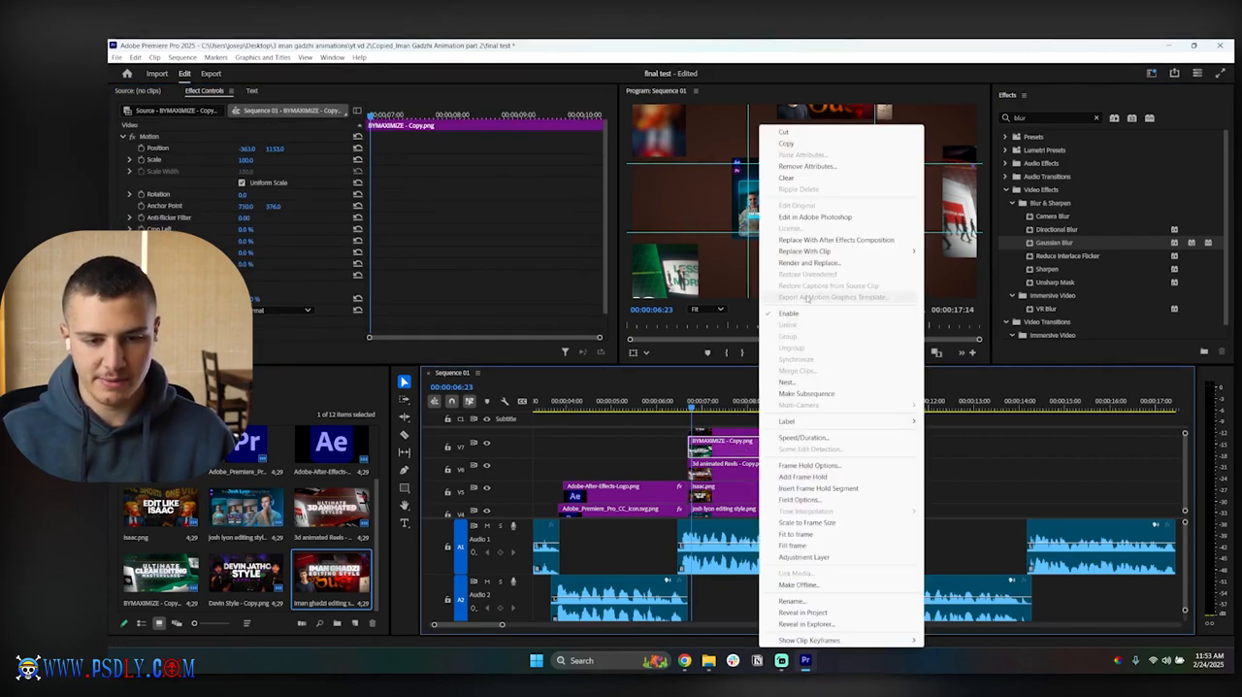
{"action": "left_click", "coordinate": [781, 383]}
{"action": "left_click", "coordinate": [690, 361]}
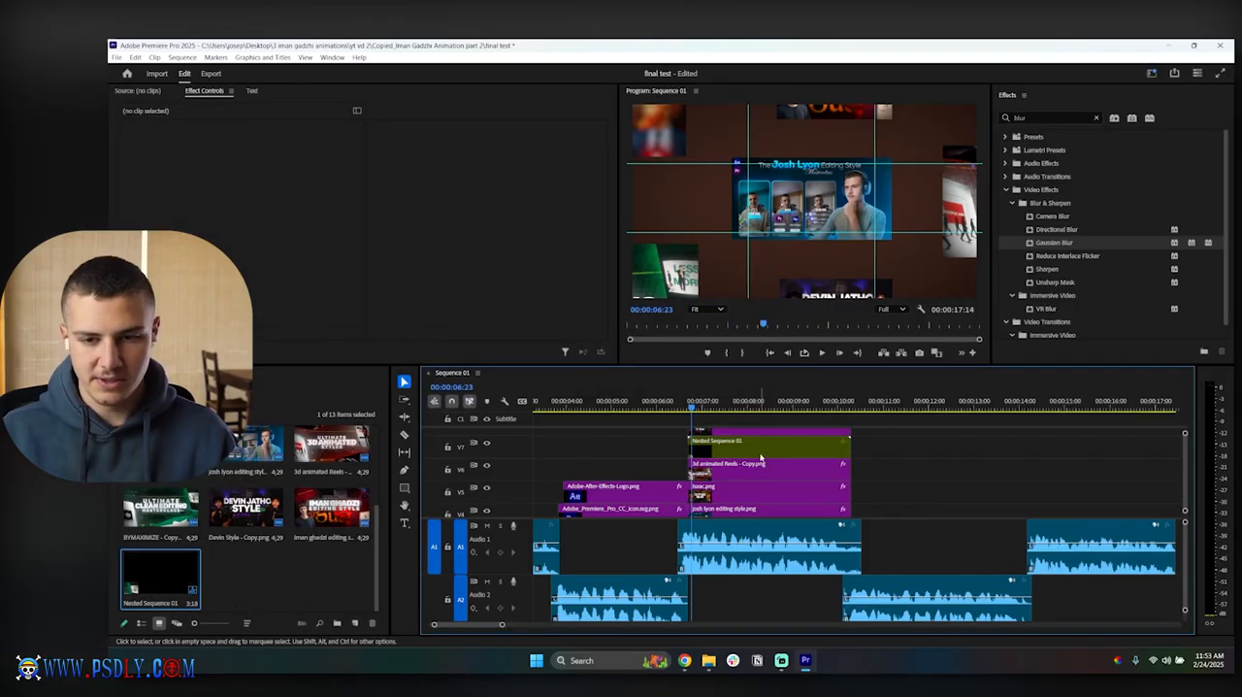
{"action": "left_click", "coordinate": [757, 446]}
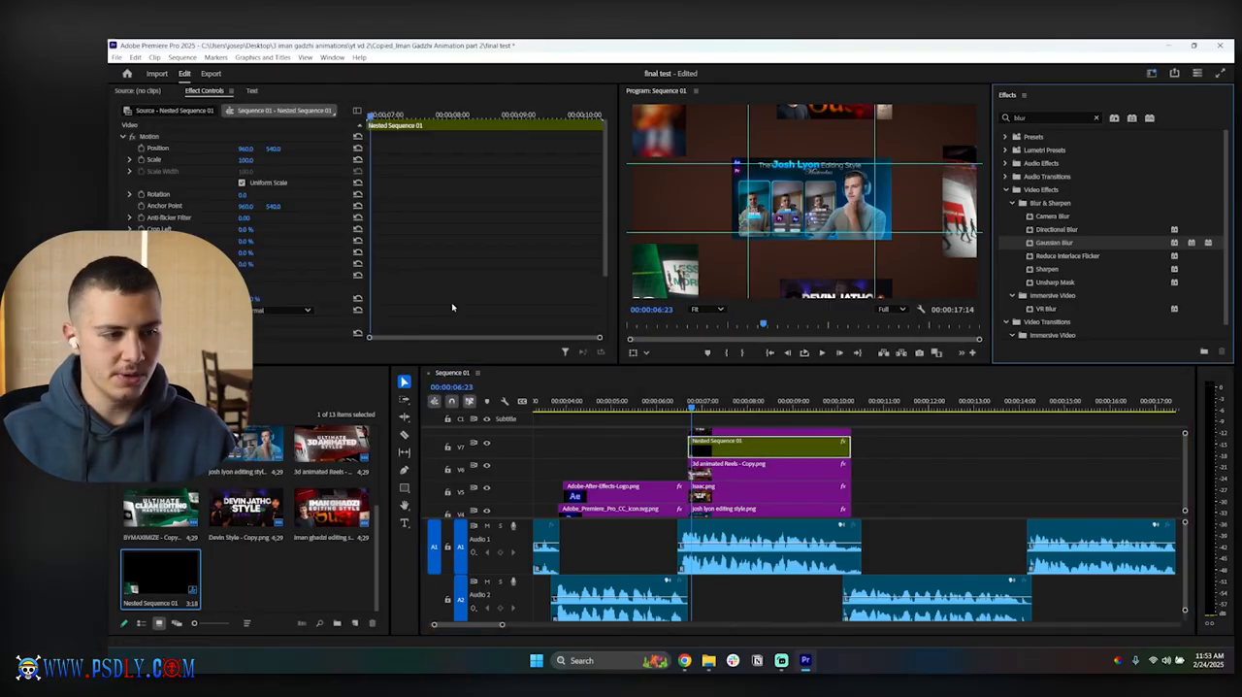
{"action": "scroll", "coordinate": [451, 307], "scroll_direction": "down", "scroll_amount": 3}
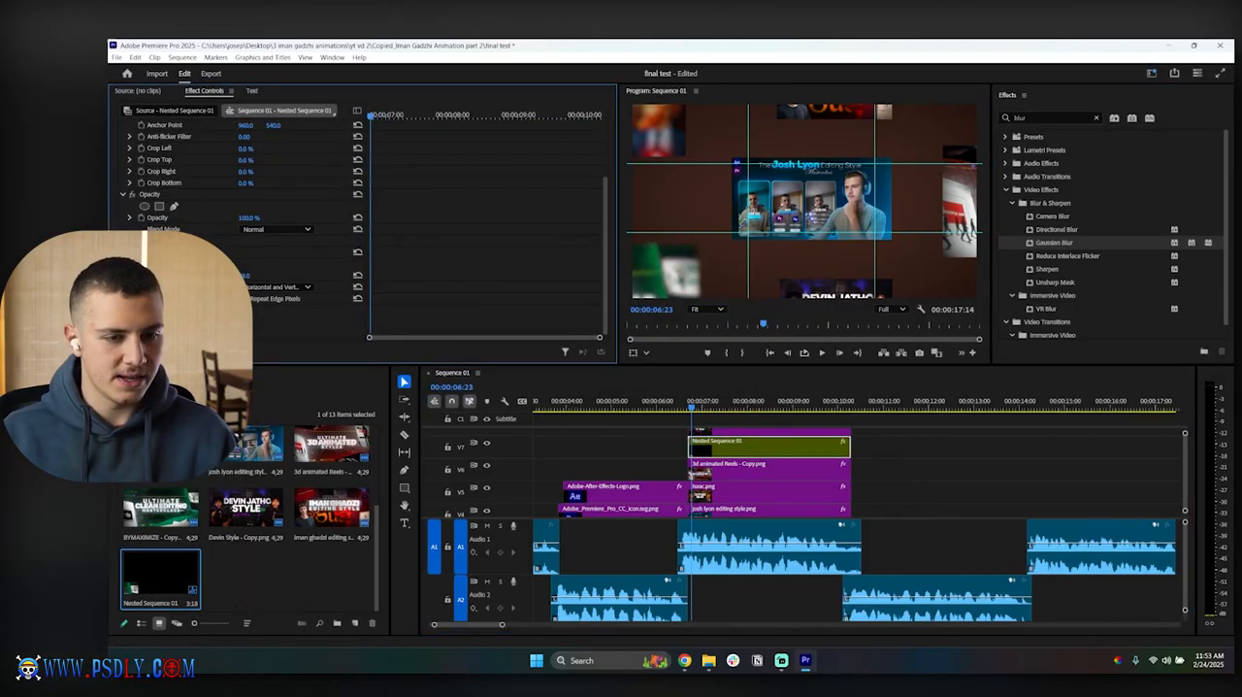
Step: Inspect the blurred edges up close in the Program monitor, refit the view, and undo the nesting and both Gaussian Blurs
{"action": "scroll", "coordinate": [714, 234], "scroll_direction": "up", "scroll_amount": 5}
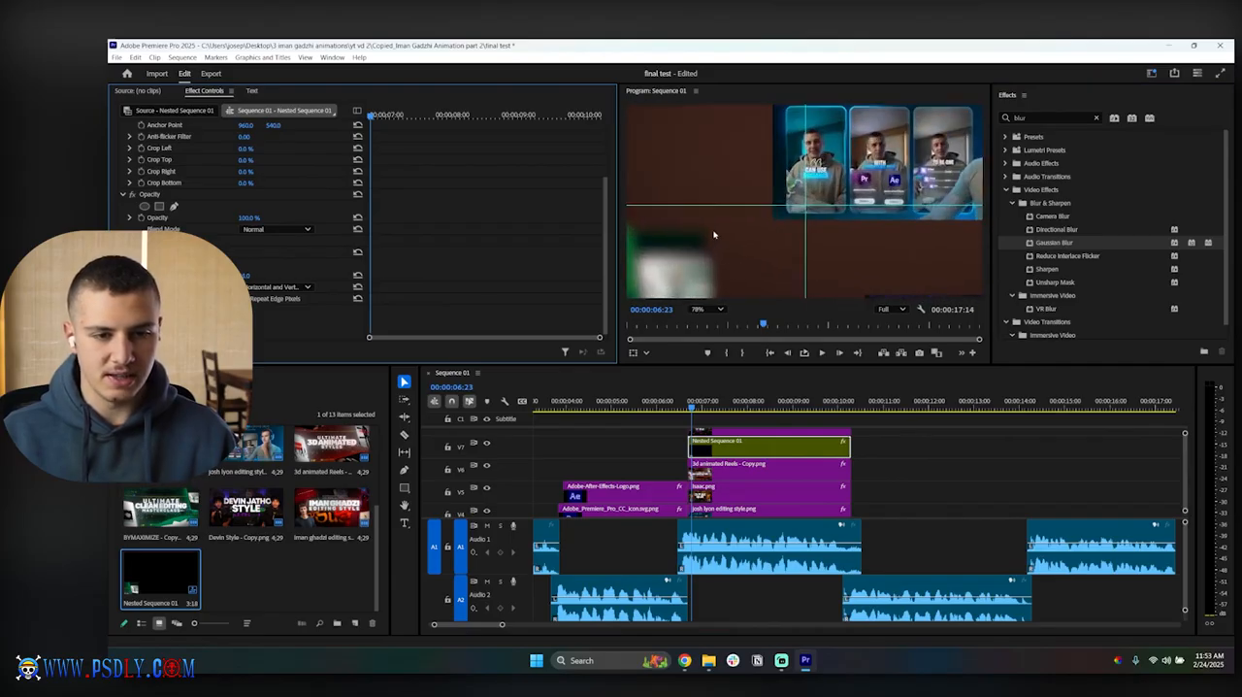
{"action": "scroll", "coordinate": [701, 233], "scroll_direction": "down", "scroll_amount": 4}
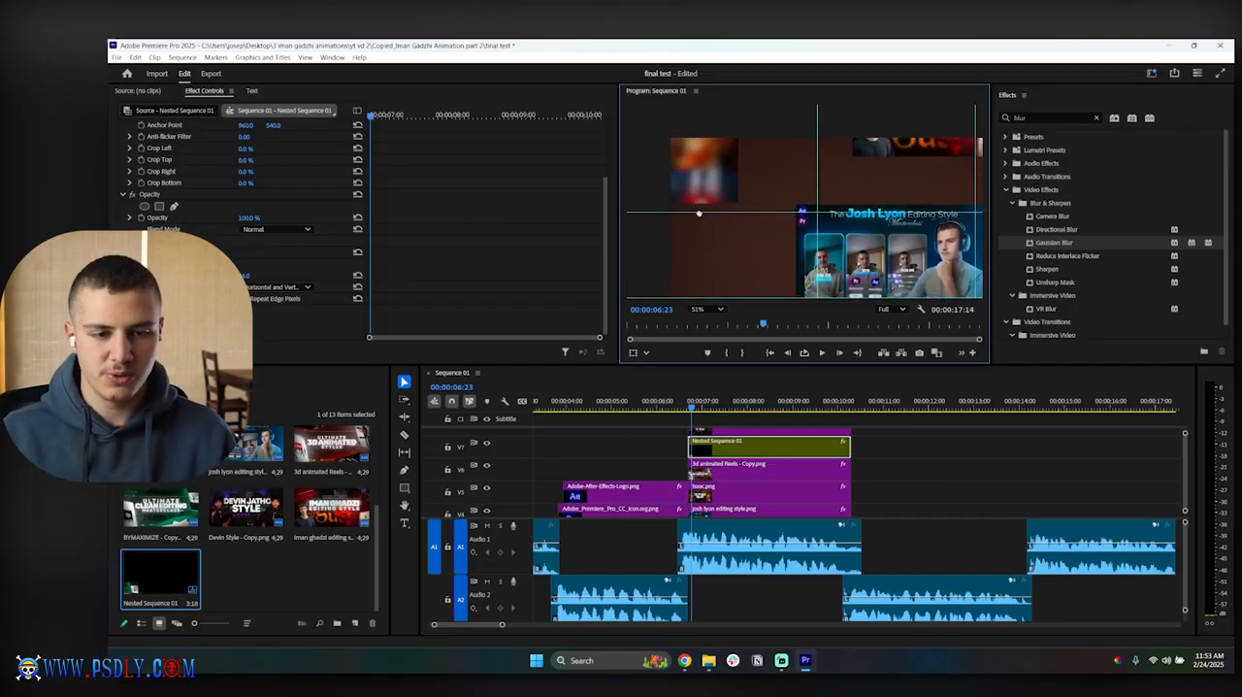
{"action": "left_click", "coordinate": [707, 309]}
{"action": "left_click", "coordinate": [709, 331]}
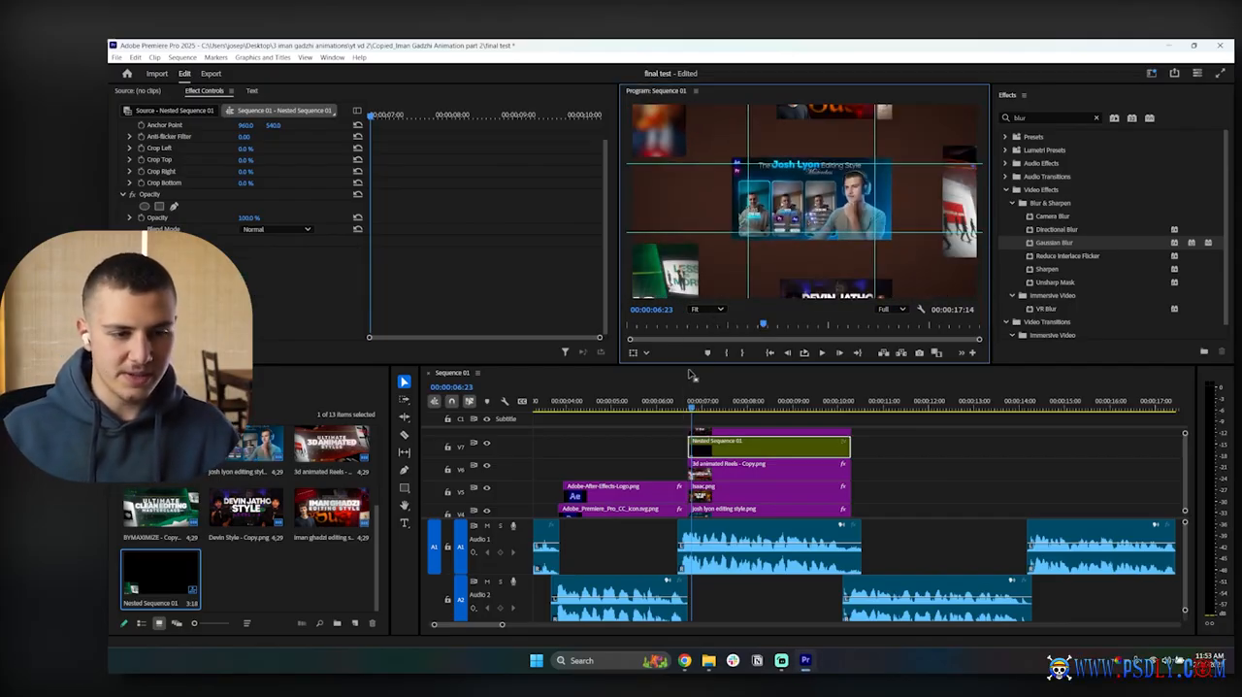
{"action": "key", "text": "ctrl+z"}
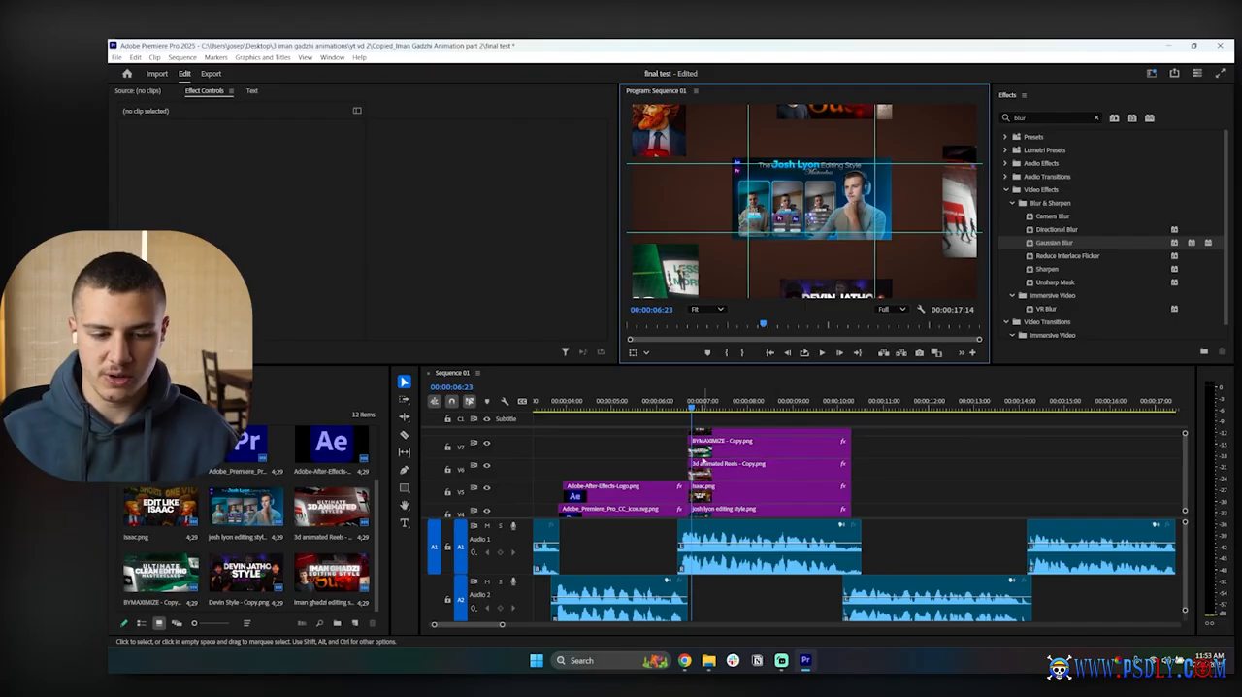
{"action": "scroll", "coordinate": [703, 458], "scroll_direction": "up", "scroll_amount": 2}
{"action": "left_click", "coordinate": [705, 452]}
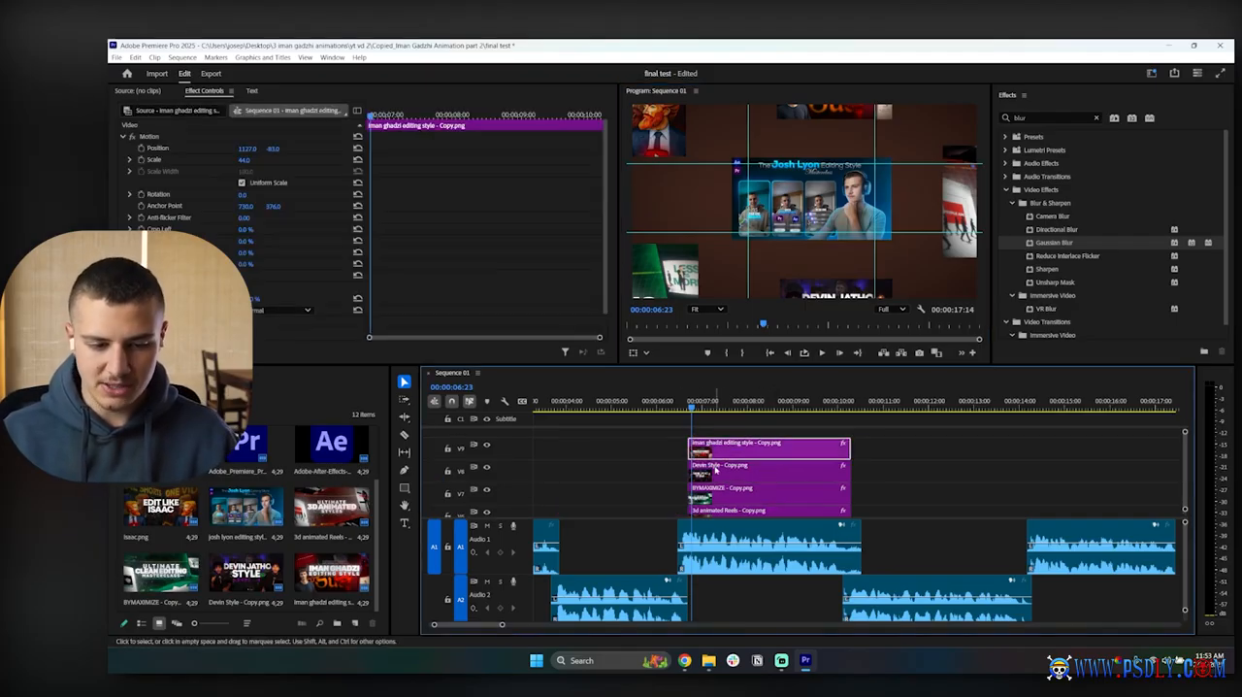
{"action": "left_click", "coordinate": [717, 470], "text": "shift"}
{"action": "left_click", "coordinate": [724, 490], "text": "shift"}
{"action": "scroll", "coordinate": [726, 491], "scroll_direction": "down", "scroll_amount": 1}
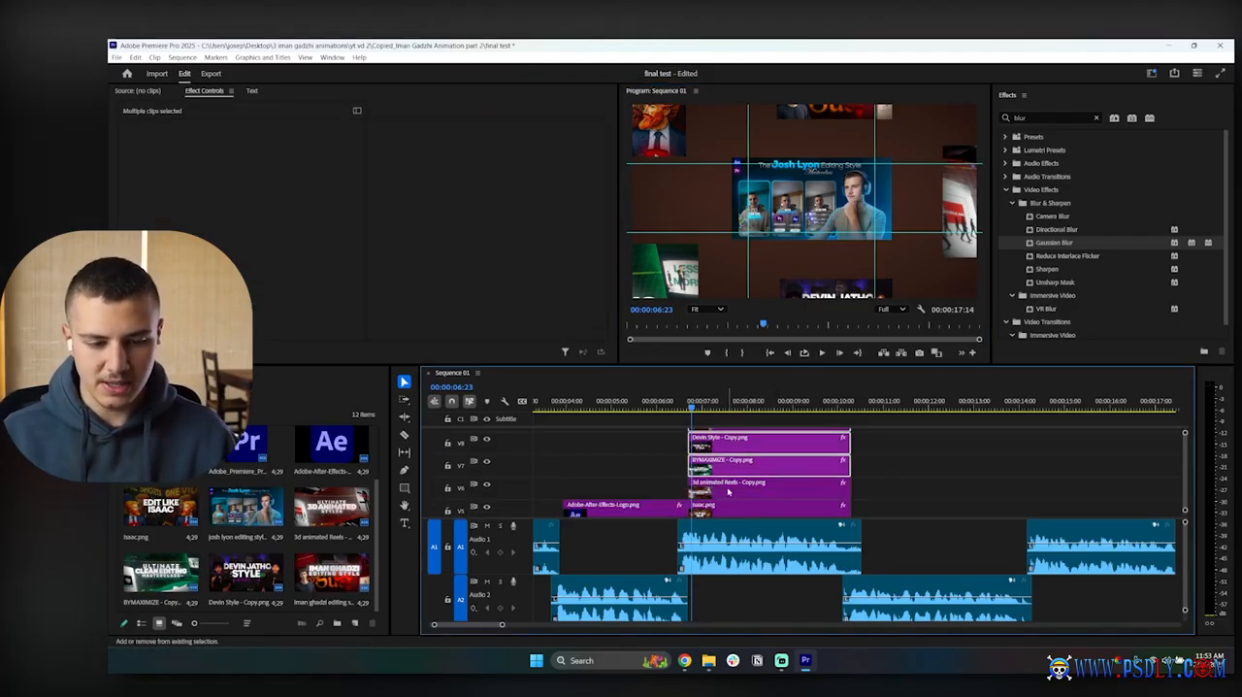
{"action": "left_click", "coordinate": [728, 492], "text": "shift"}
{"action": "scroll", "coordinate": [731, 492], "scroll_direction": "down", "scroll_amount": 3}
{"action": "left_click", "coordinate": [747, 489], "text": "shift"}
{"action": "scroll", "coordinate": [756, 491], "scroll_direction": "up", "scroll_amount": 4}
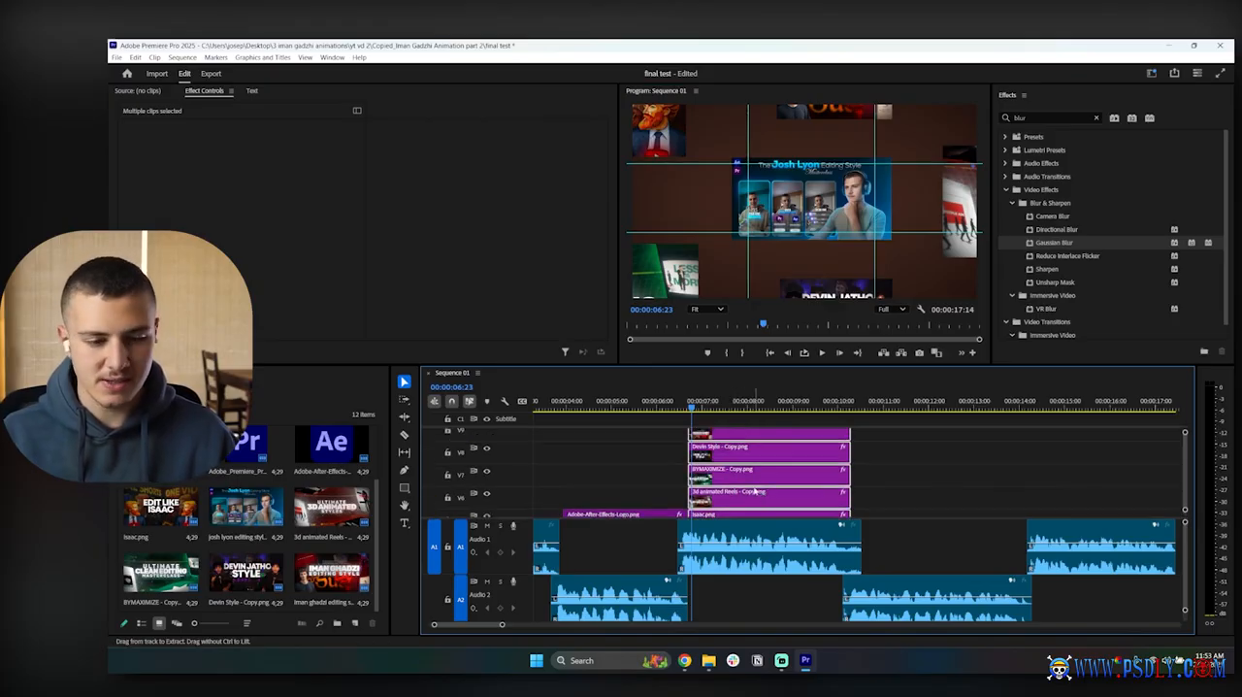
{"action": "scroll", "coordinate": [755, 492], "scroll_direction": "up", "scroll_amount": 1}
{"action": "left_click_drag", "start_coordinate": [1057, 246], "coordinate": [787, 464]}
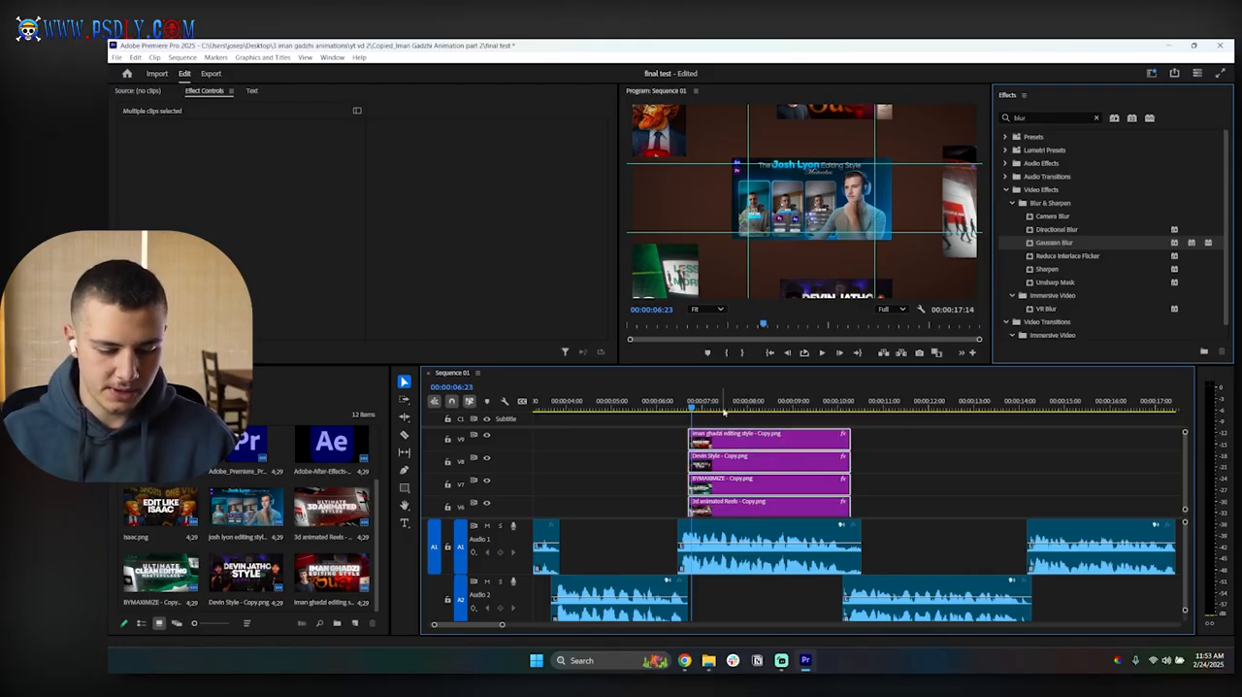
{"action": "right_click", "coordinate": [761, 443]}
{"action": "left_click", "coordinate": [786, 402]}
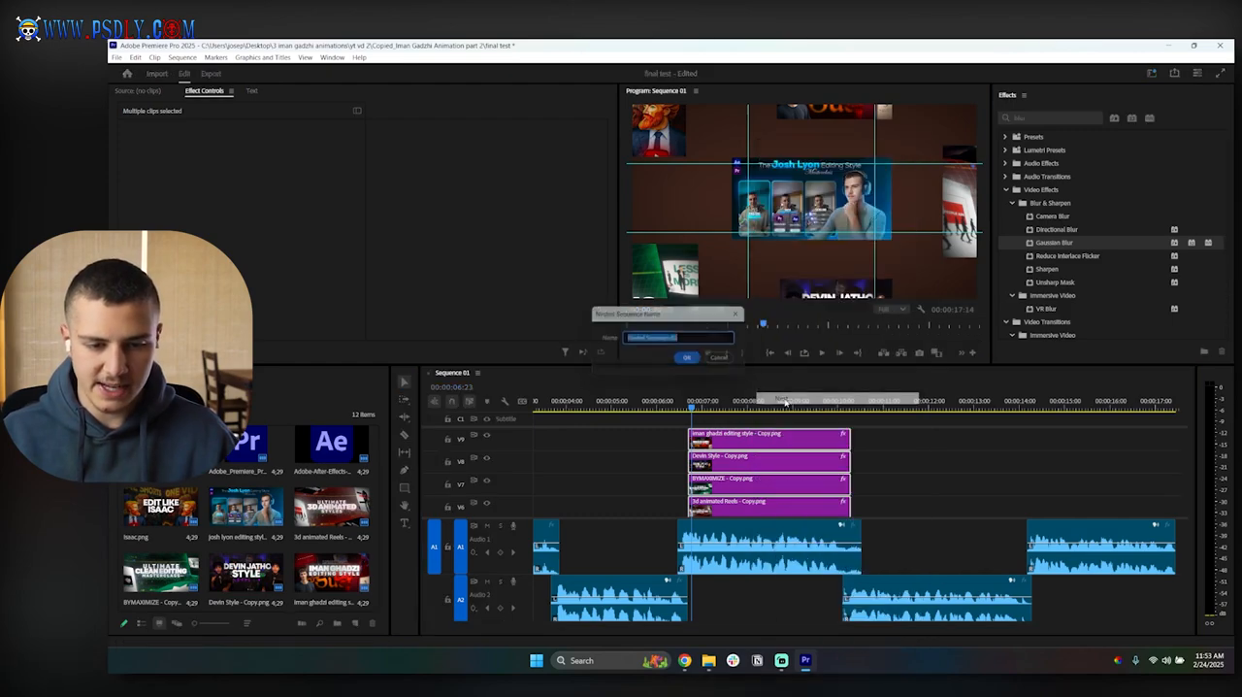
{"action": "key", "text": "Return"}
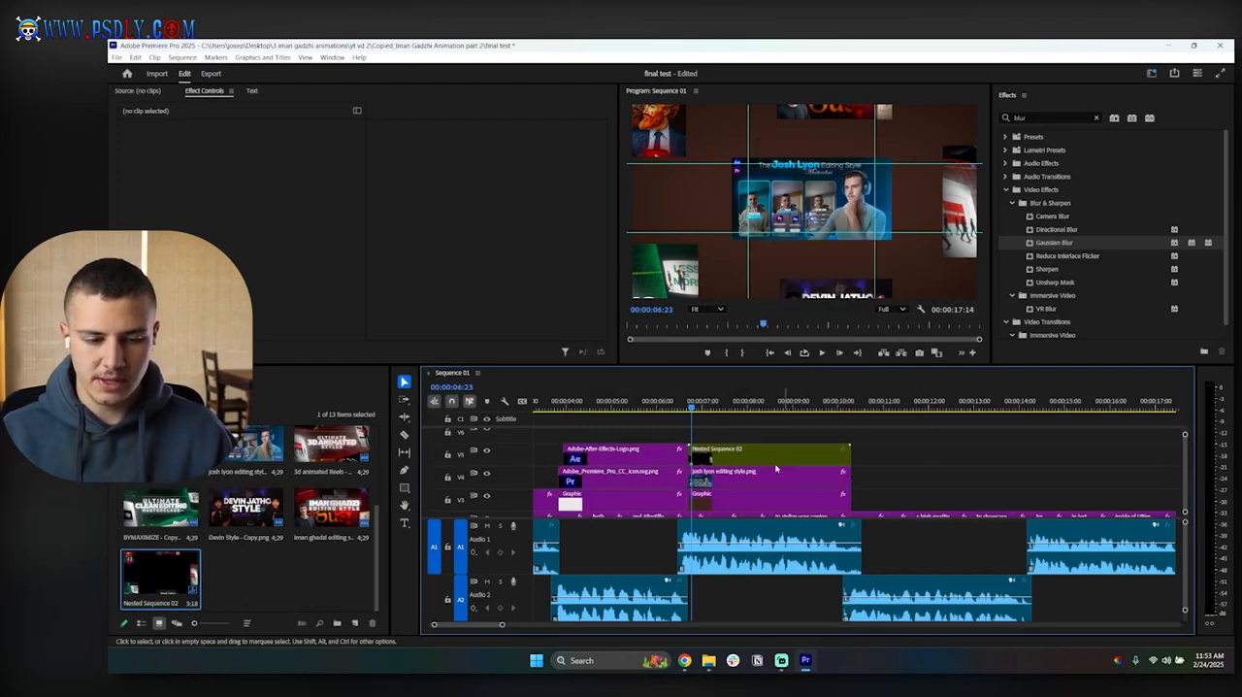
Step: Apply Gaussian Blur to Nested Sequence 02 and increase its blurriness so all surrounding thumbnails go soft
{"action": "left_click", "coordinate": [775, 462]}
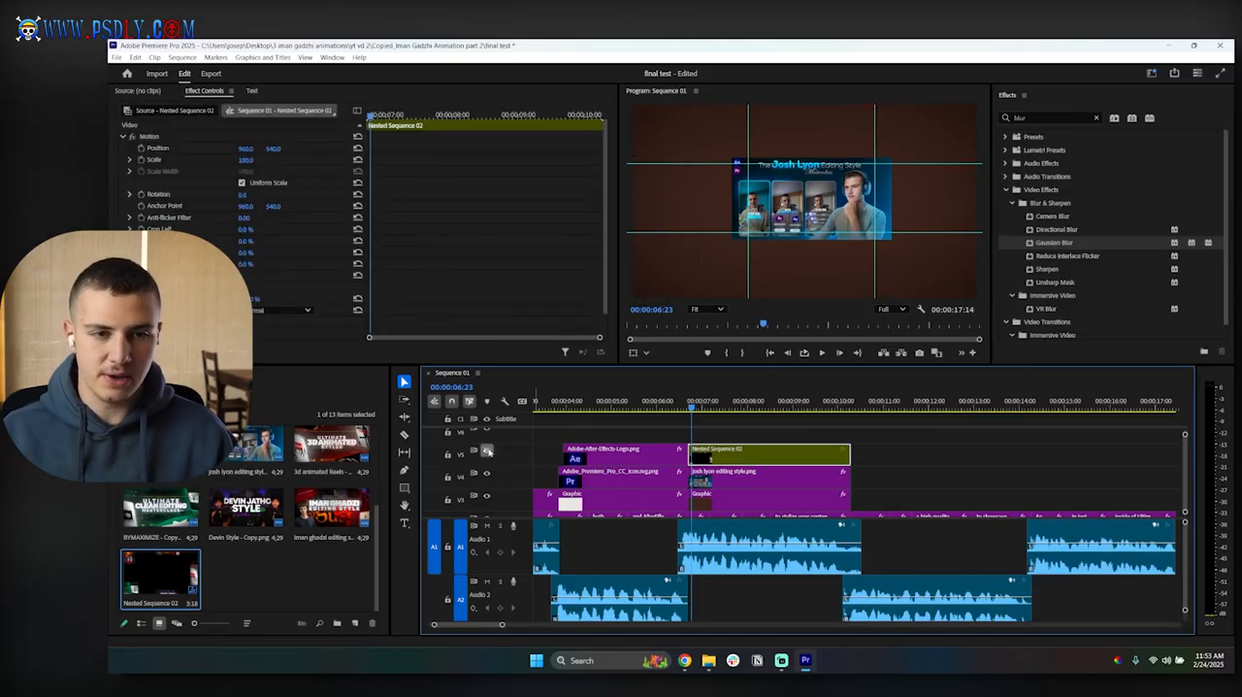
{"action": "left_click_drag", "start_coordinate": [1055, 244], "coordinate": [411, 287]}
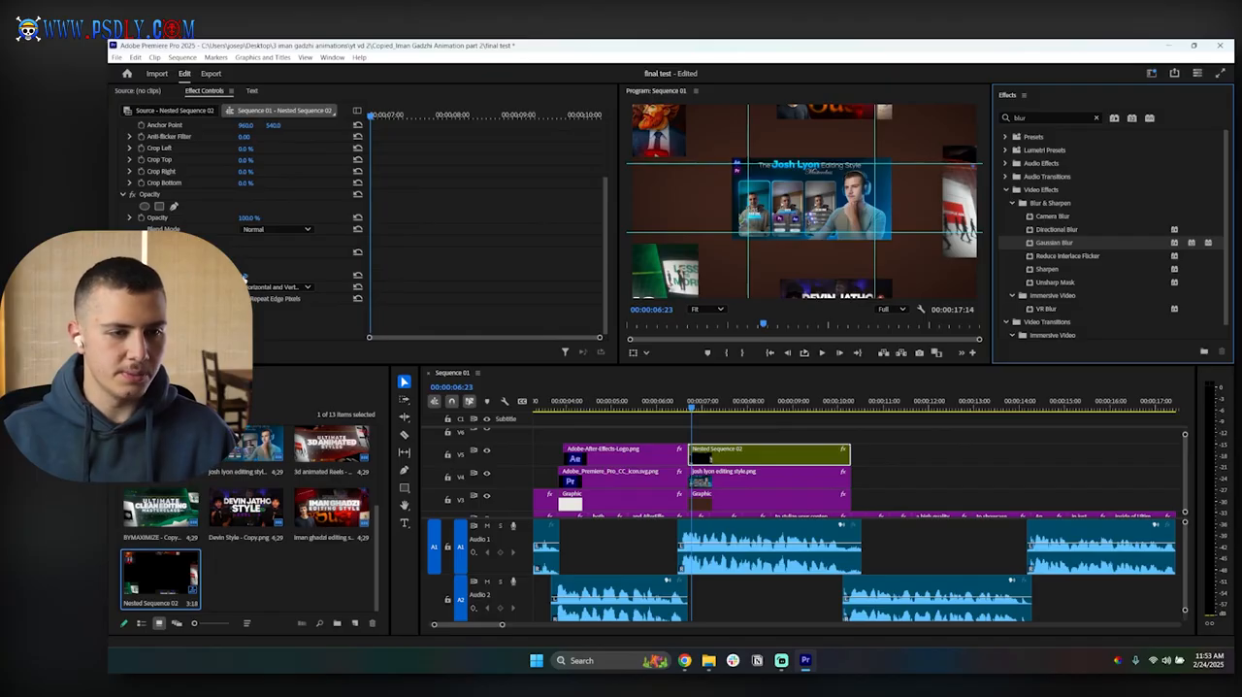
{"action": "left_click_drag", "start_coordinate": [245, 277], "coordinate": [256, 278]}
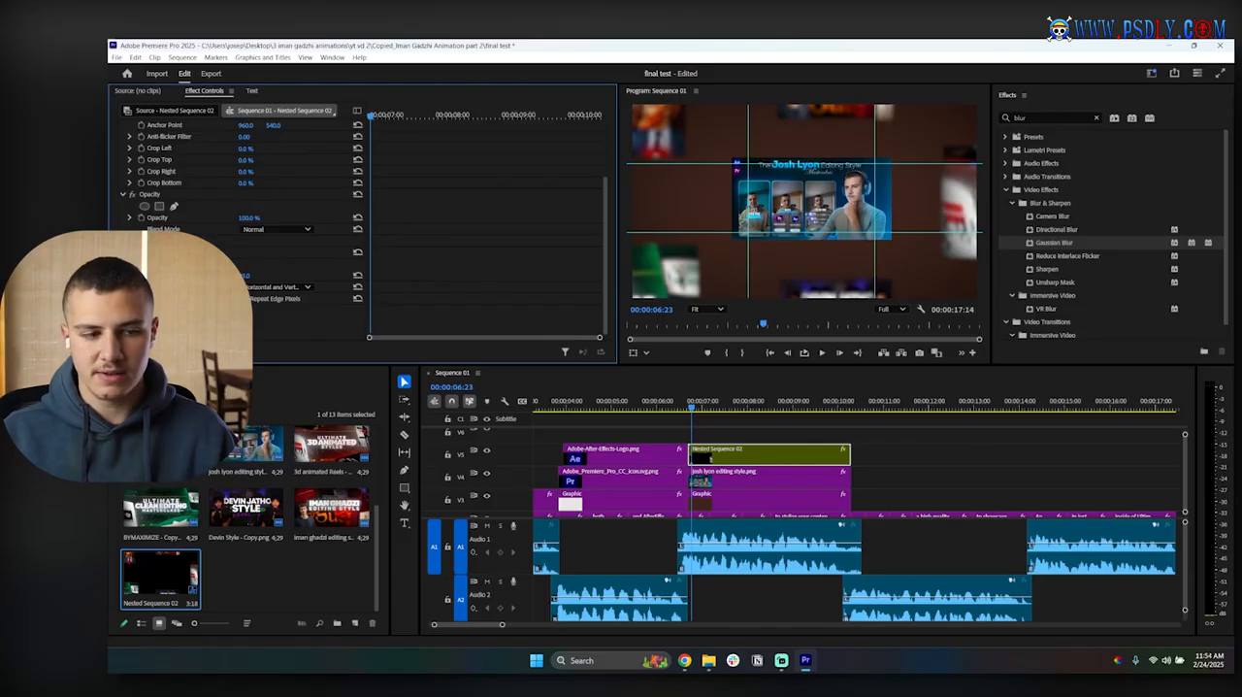
{"action": "left_click", "coordinate": [750, 431]}
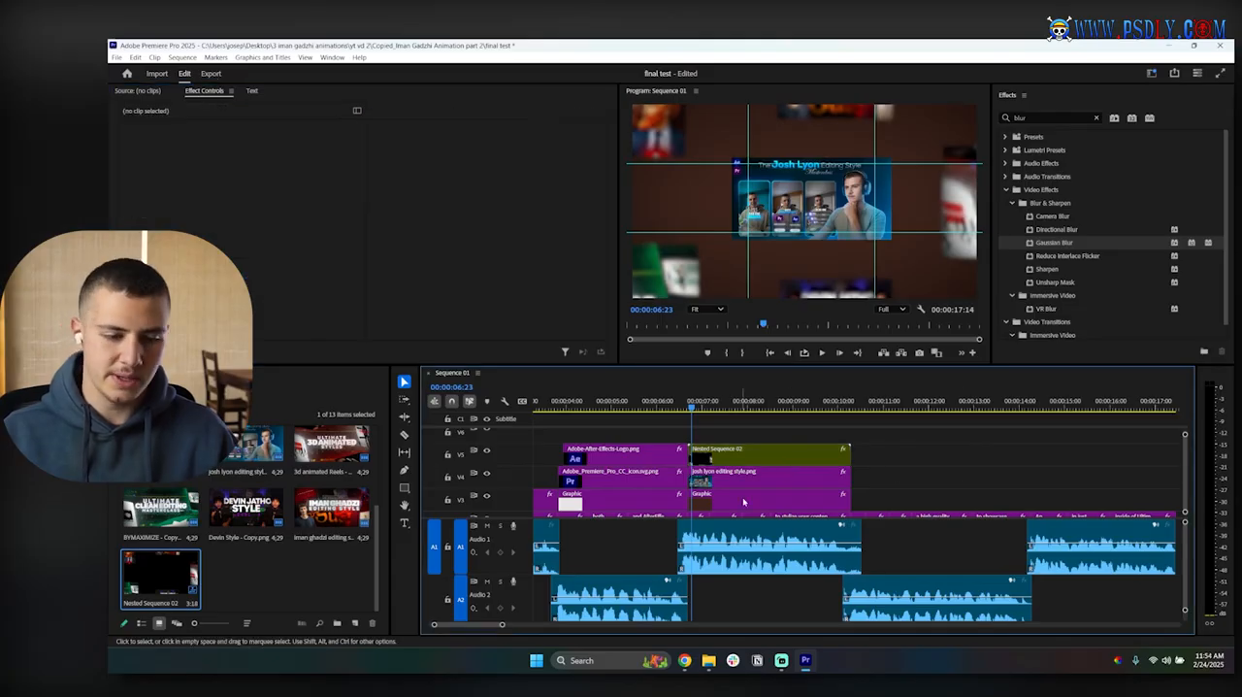
Step: Keyframe the scale of the josh lyon editing style.png clip from 61 at its start to 70 at its end, and play it back
{"action": "left_click", "coordinate": [738, 484]}
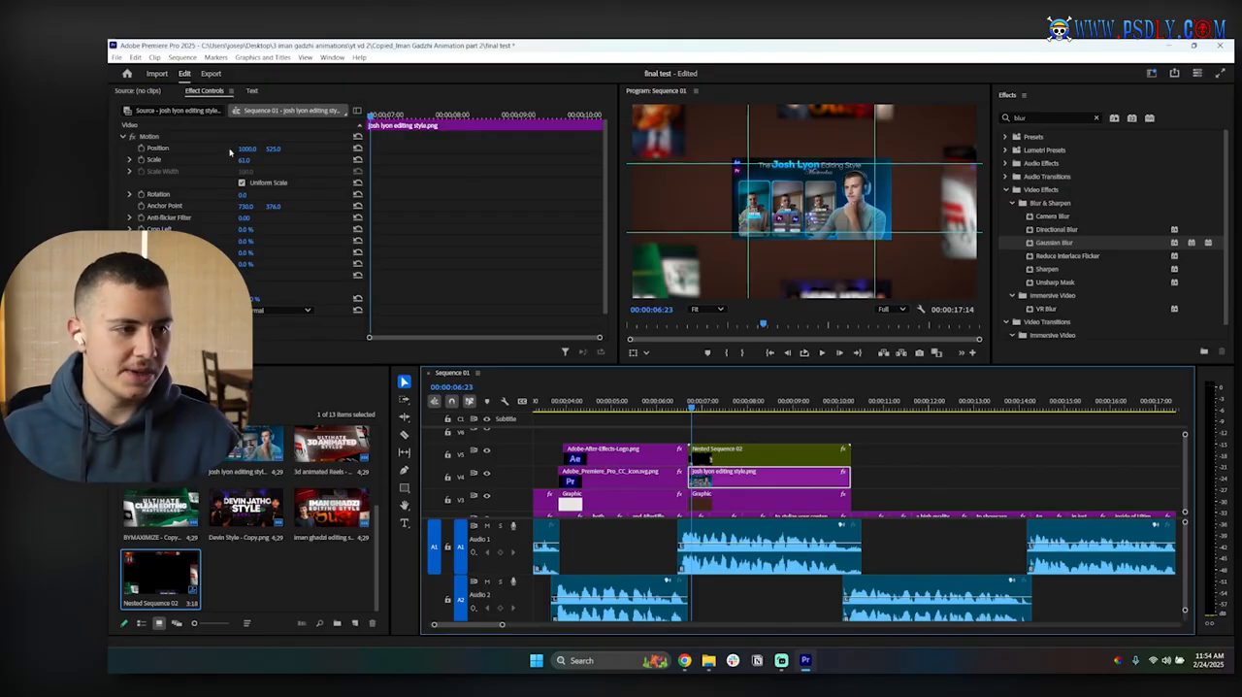
{"action": "left_click", "coordinate": [142, 160]}
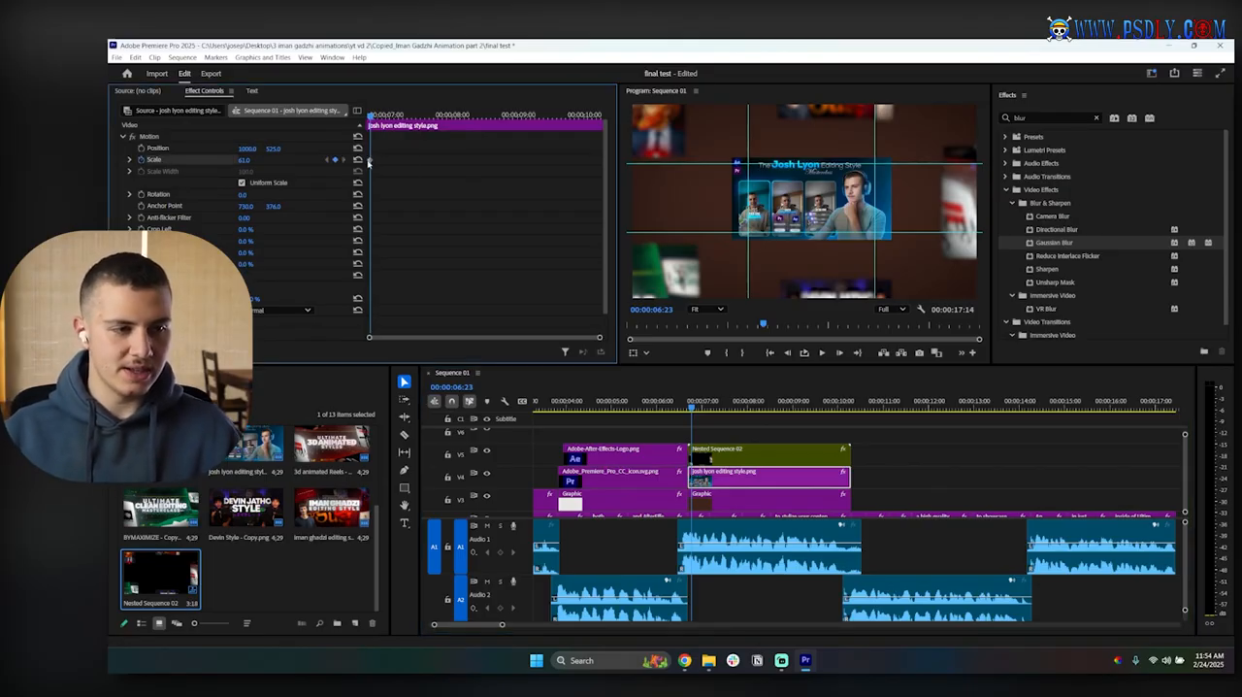
{"action": "left_click", "coordinate": [437, 115]}
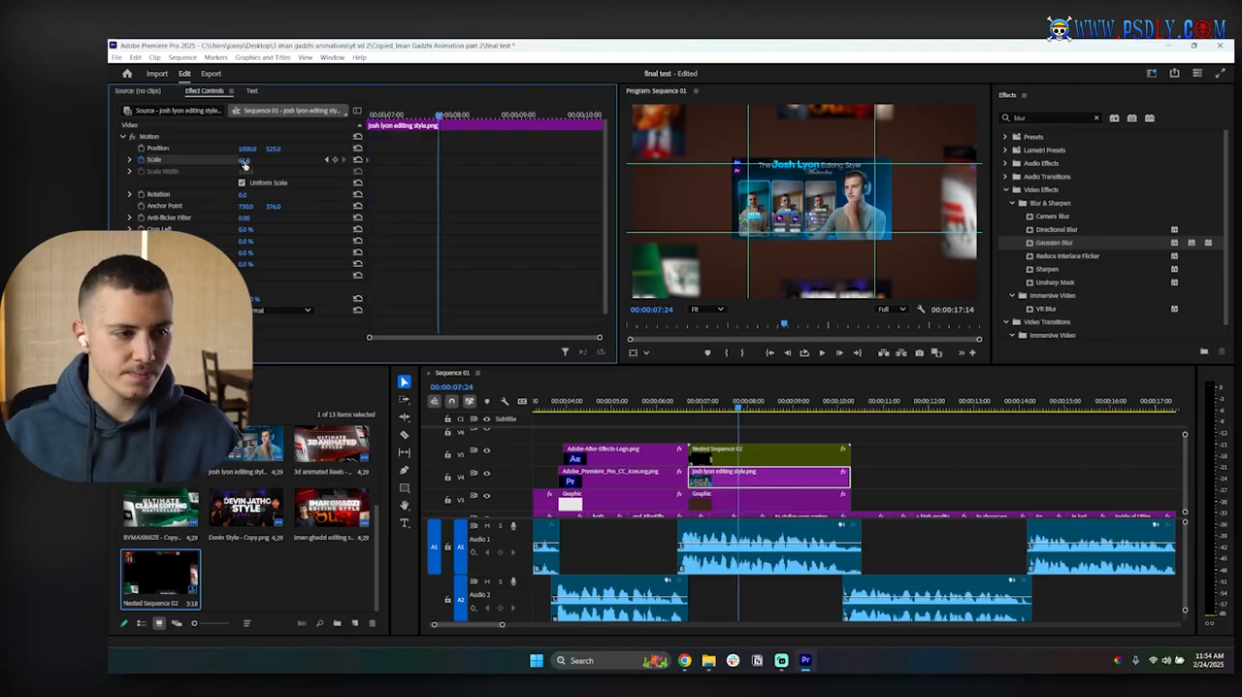
{"action": "left_click", "coordinate": [247, 160]}
{"action": "type", "text": "70"}
{"action": "key", "text": "Return"}
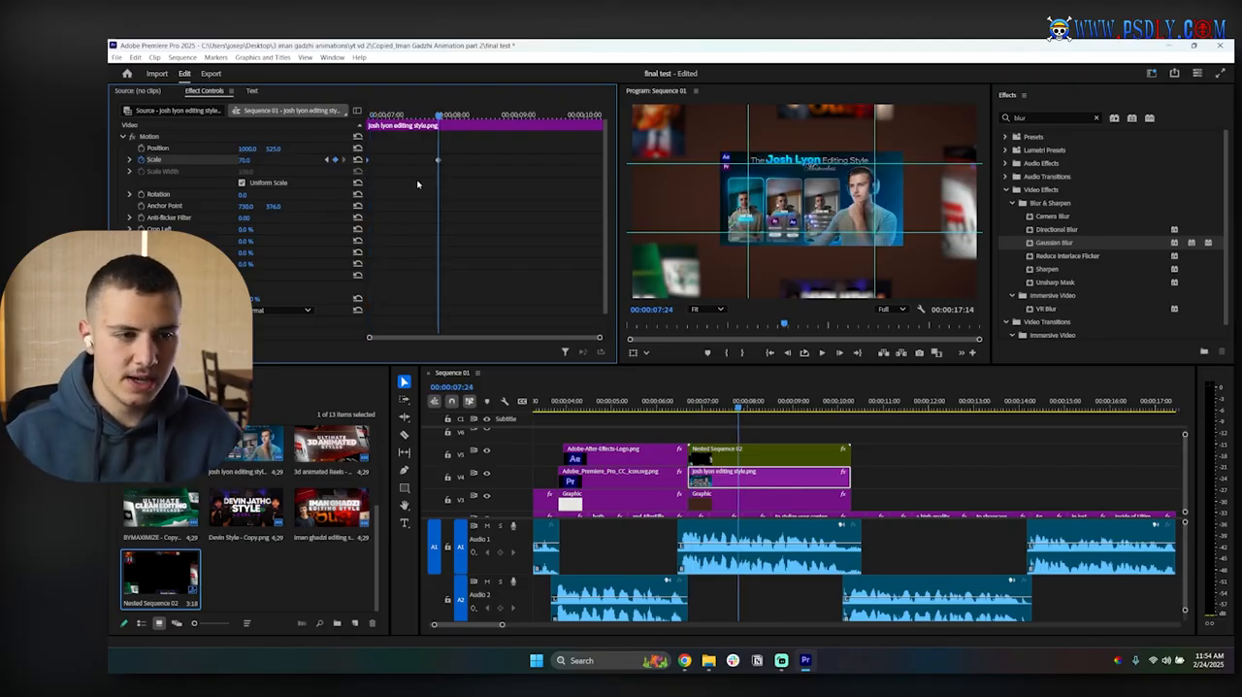
{"action": "left_click_drag", "start_coordinate": [438, 161], "coordinate": [632, 166]}
{"action": "left_click", "coordinate": [367, 116]}
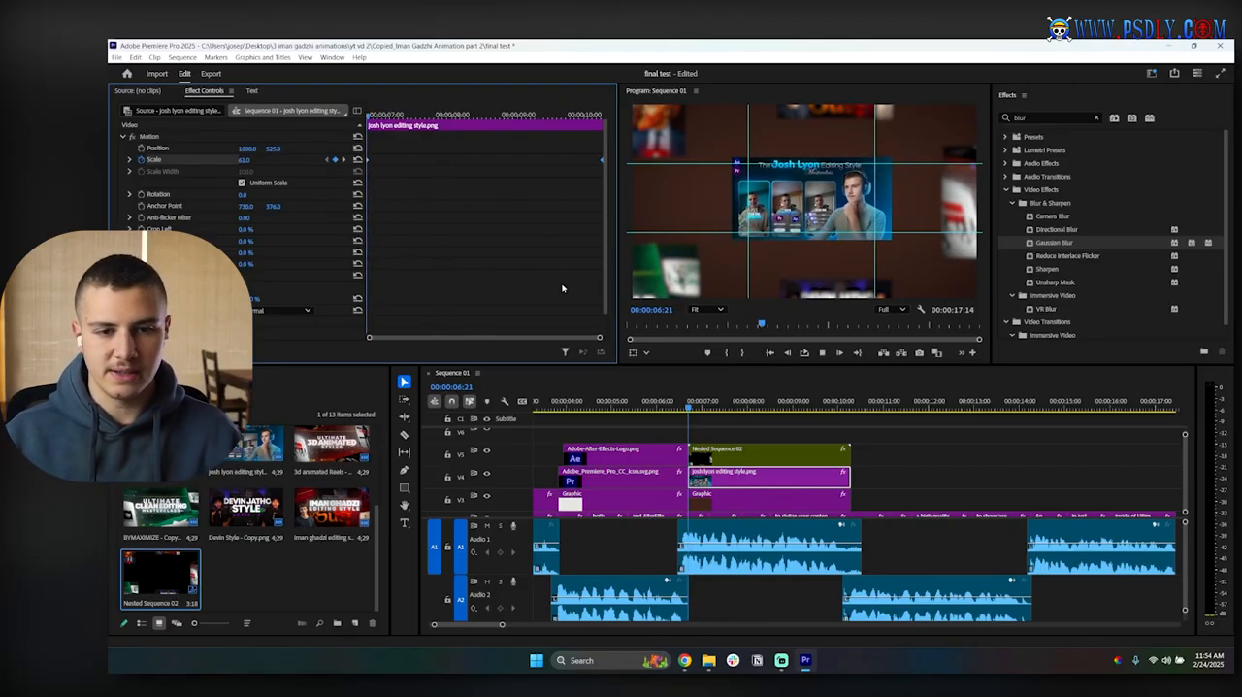
{"action": "key", "text": "space"}
{"action": "left_click", "coordinate": [842, 436]}
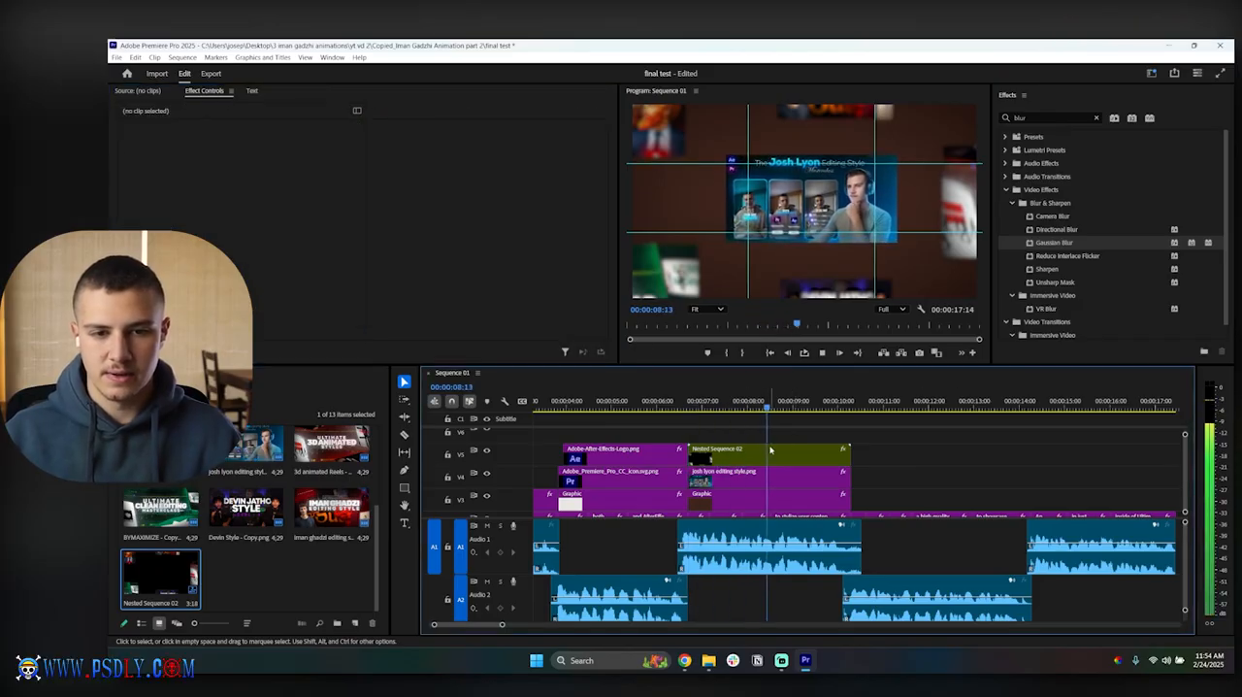
Step: Keyframe the scale of Nested Sequence 02 from 100 at its start to 110 at its end, and play it back
{"action": "left_click", "coordinate": [770, 448]}
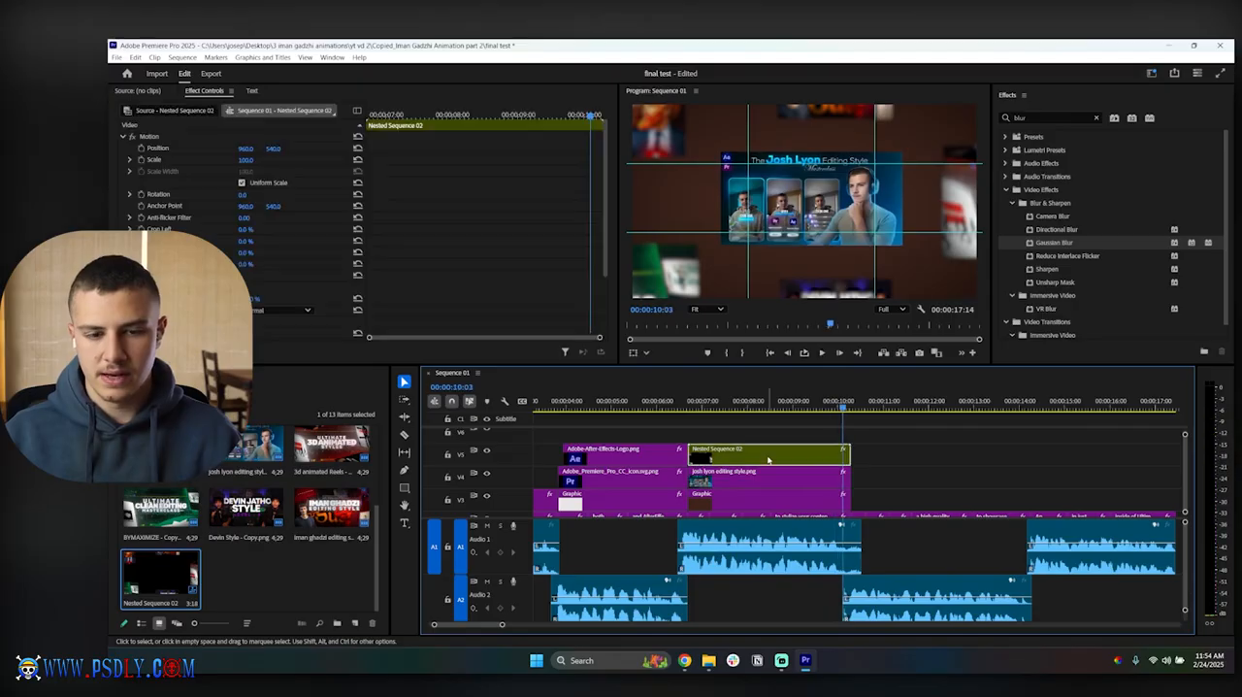
{"action": "left_click", "coordinate": [695, 410]}
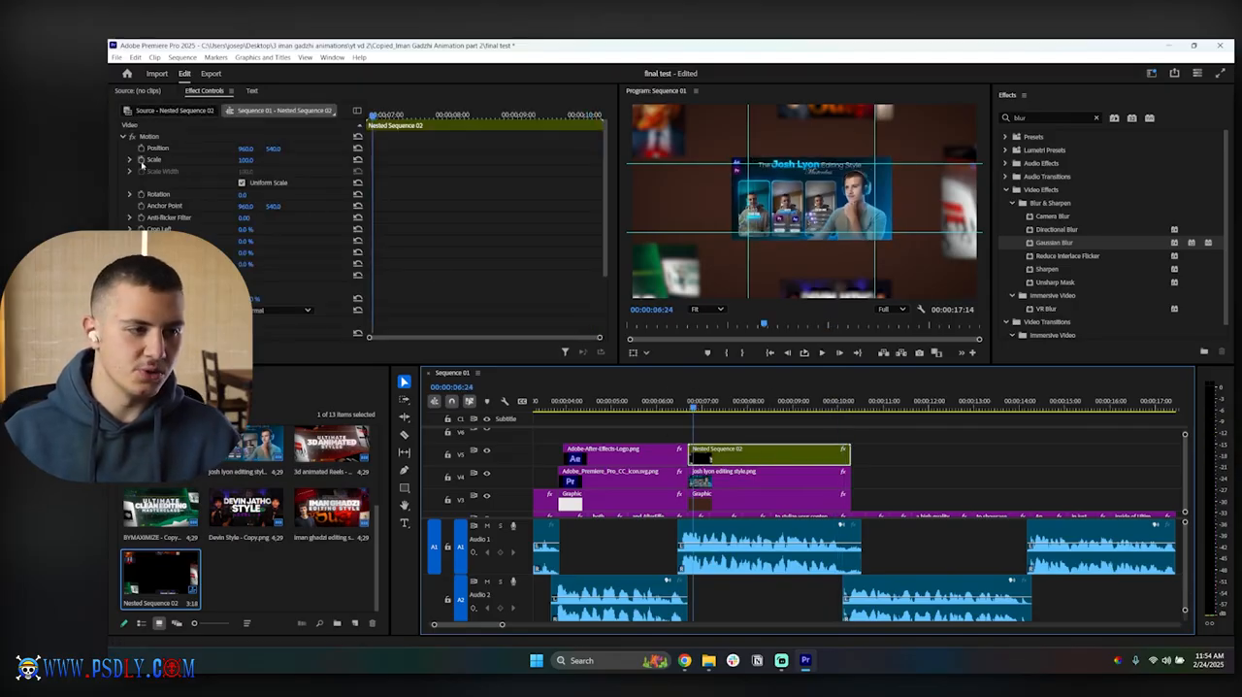
{"action": "left_click", "coordinate": [140, 159]}
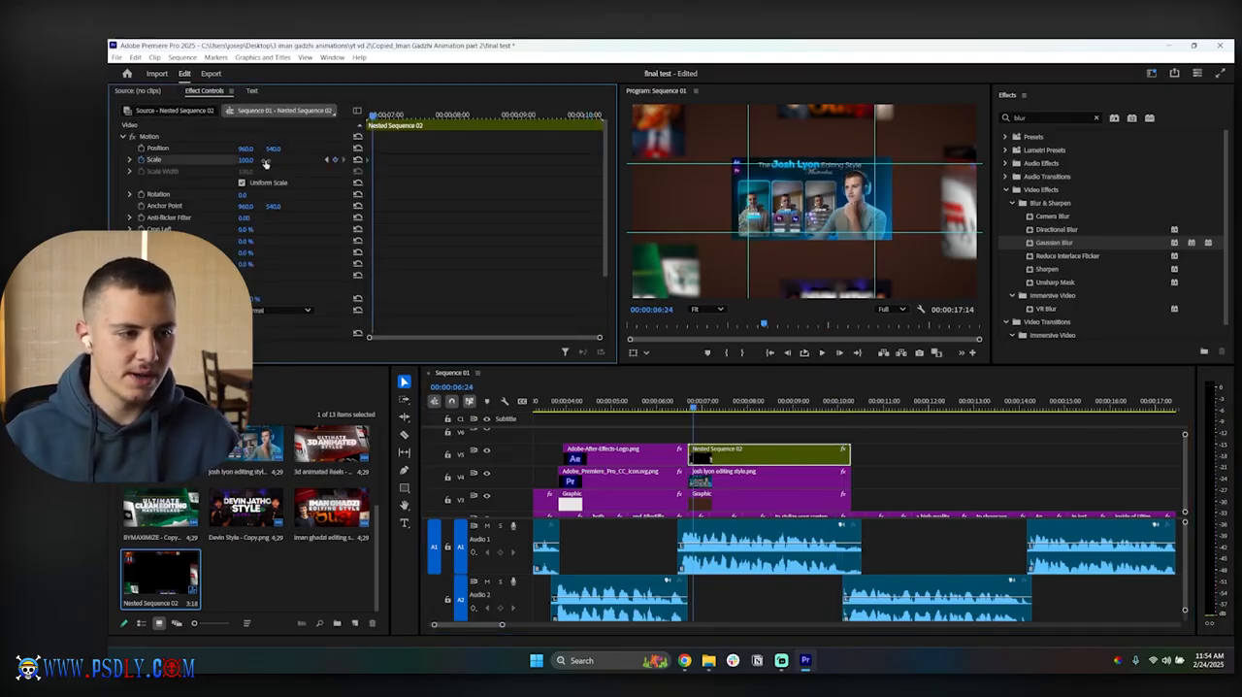
{"action": "left_click", "coordinate": [248, 160]}
{"action": "type", "text": "110"}
{"action": "key", "text": "Return"}
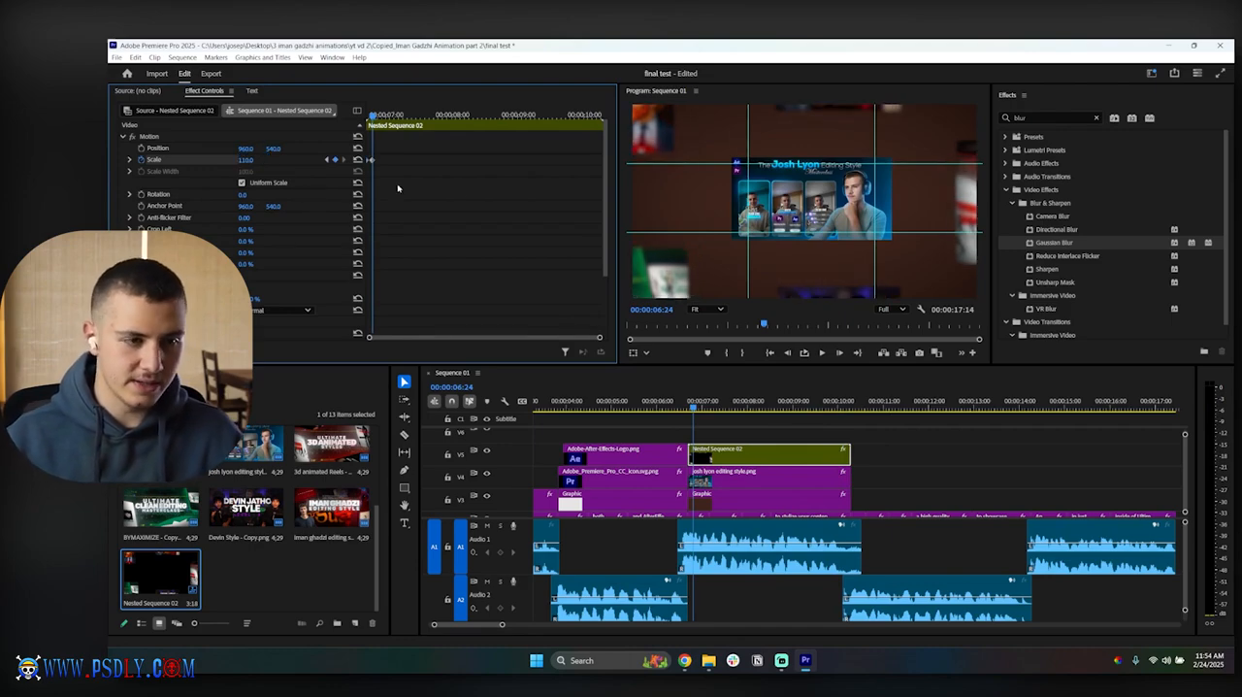
{"action": "key", "text": "space"}
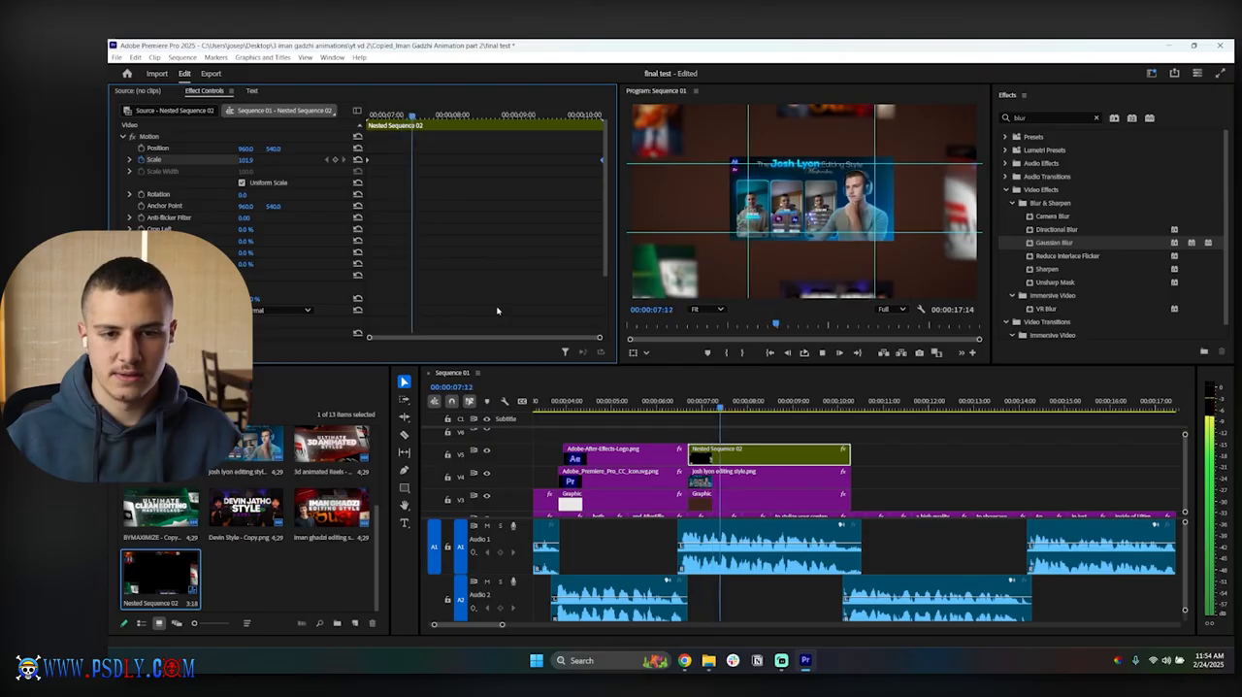
Step: Save the project and return the playhead to 00:00:06:25 near the start of the thumbnail clips
{"action": "left_click", "coordinate": [961, 484]}
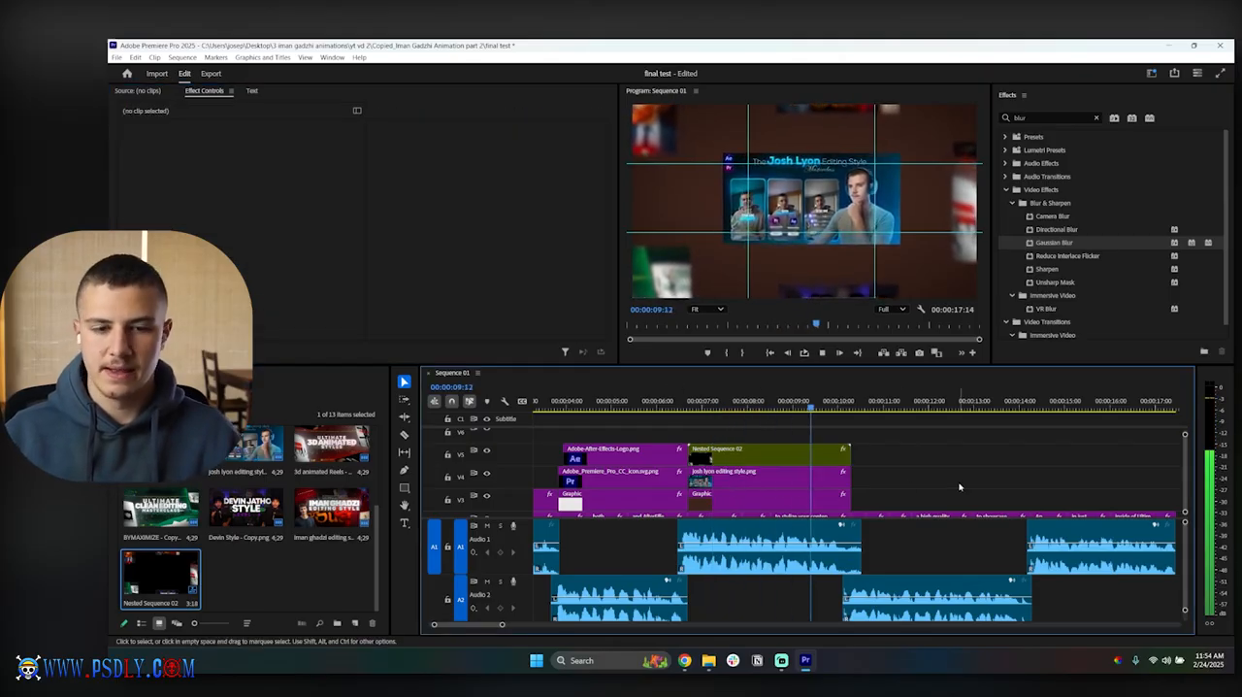
{"action": "key", "text": "ctrl+s"}
{"action": "left_click", "coordinate": [695, 400]}
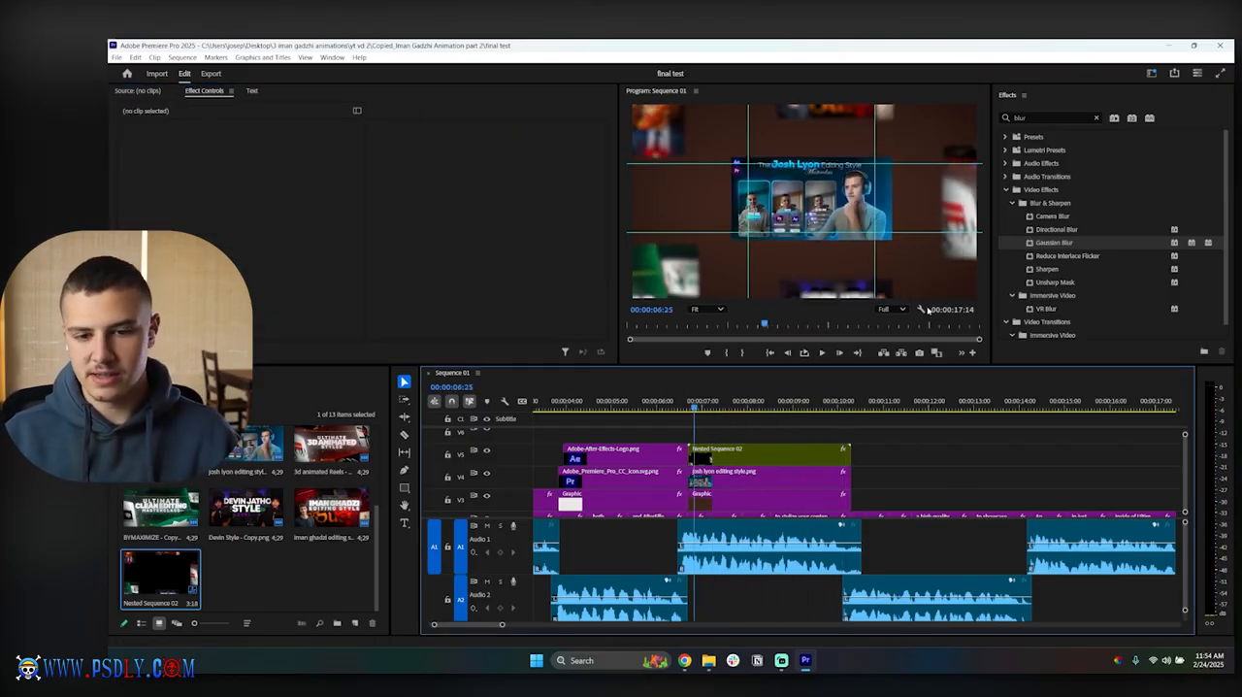
Step: Hide the preview guides and reorder the layers so josh lyon editing style.png sits on V5 above Nested Sequence 02 on V4
{"action": "left_click", "coordinate": [927, 309]}
{"action": "left_click", "coordinate": [1024, 511]}
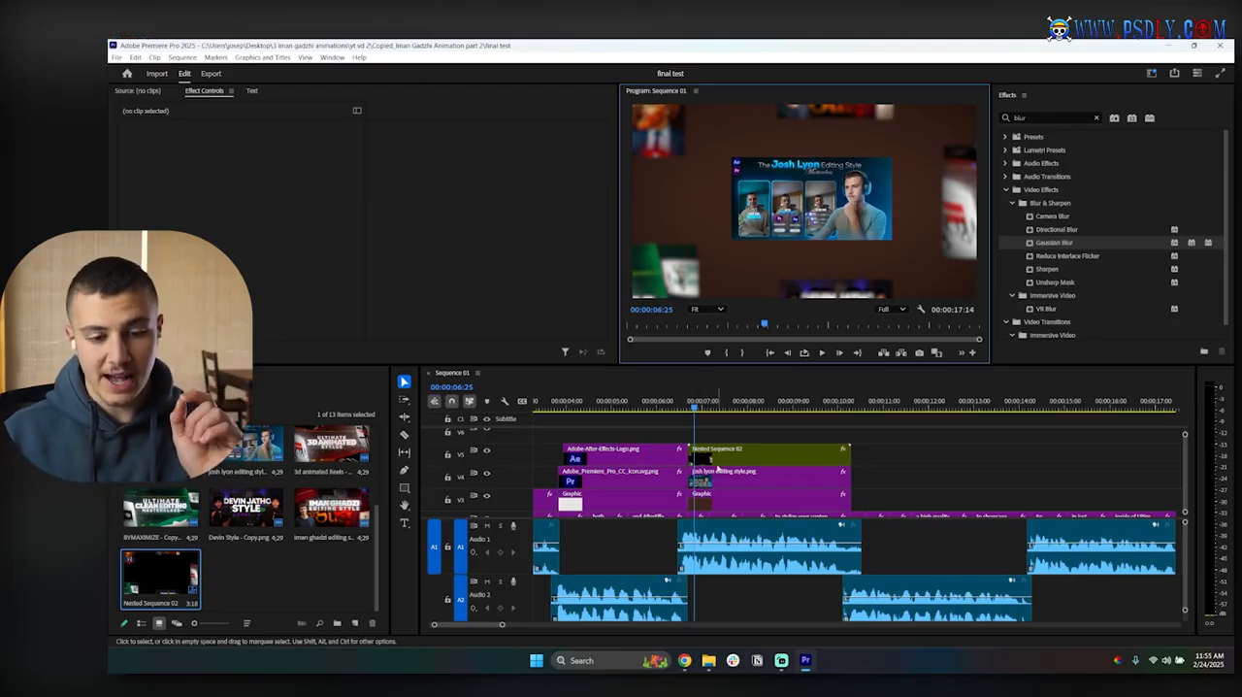
{"action": "left_click_drag", "start_coordinate": [720, 473], "coordinate": [719, 437]}
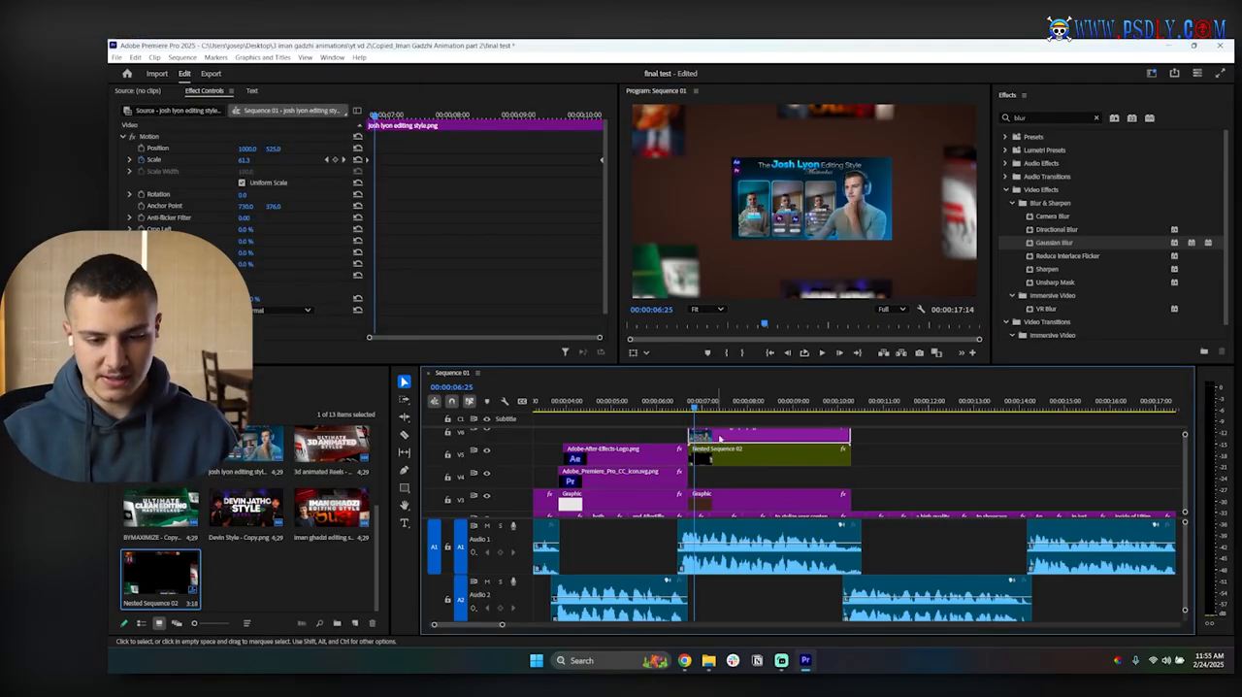
{"action": "left_click_drag", "start_coordinate": [900, 476], "coordinate": [845, 438]}
{"action": "left_click_drag", "start_coordinate": [719, 435], "coordinate": [718, 448]}
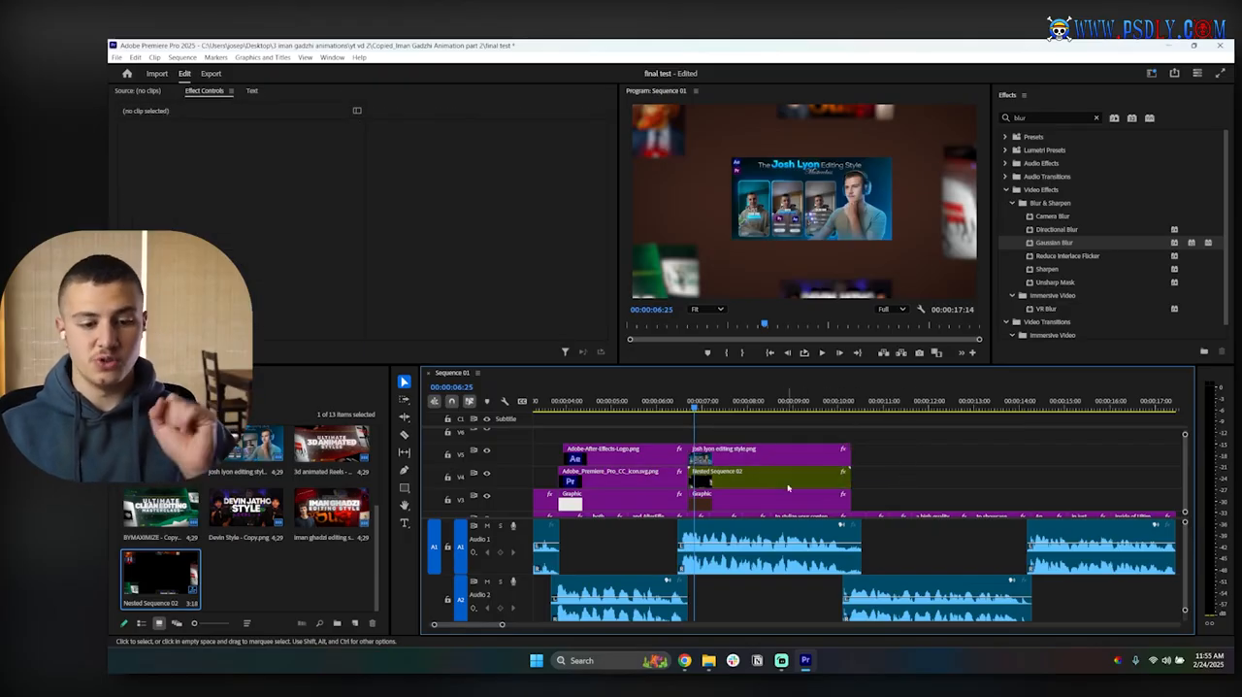
Step: Move the 110 scale keyframe of Nested Sequence 02 from 00:00:09:16 to the clip's end, and play back the zoom
{"action": "left_click_drag", "start_coordinate": [374, 115], "coordinate": [552, 115]}
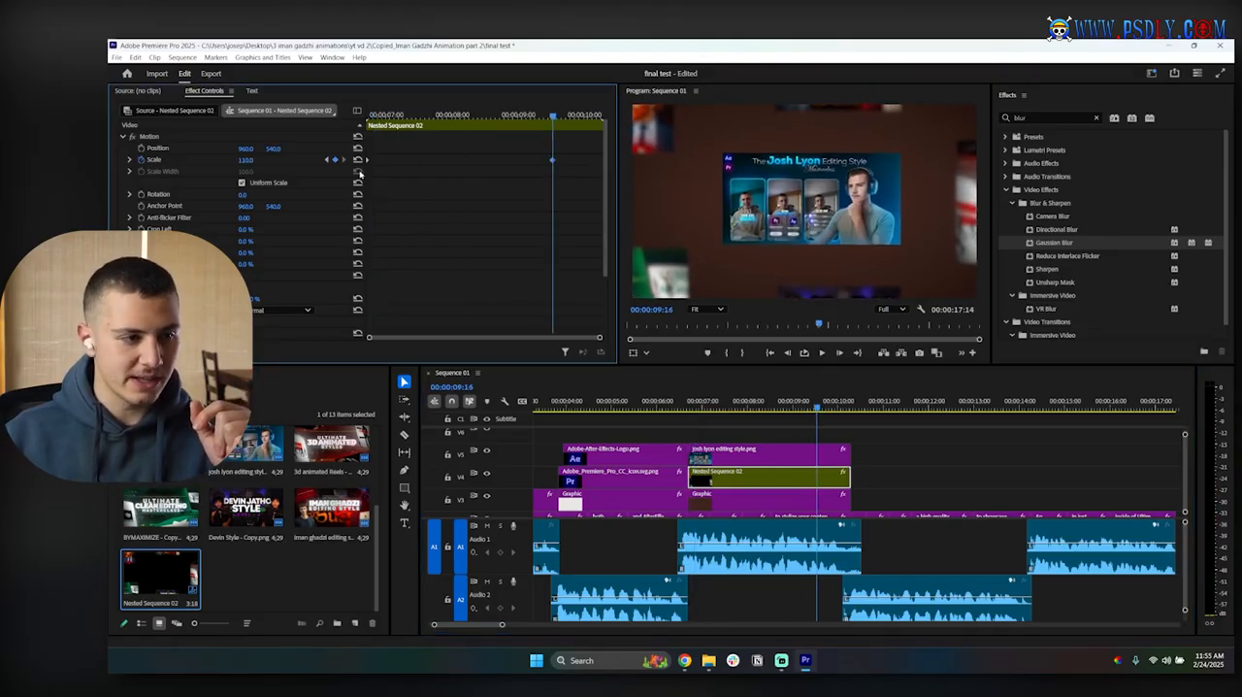
{"action": "left_click", "coordinate": [250, 160]}
{"action": "key", "text": "Return"}
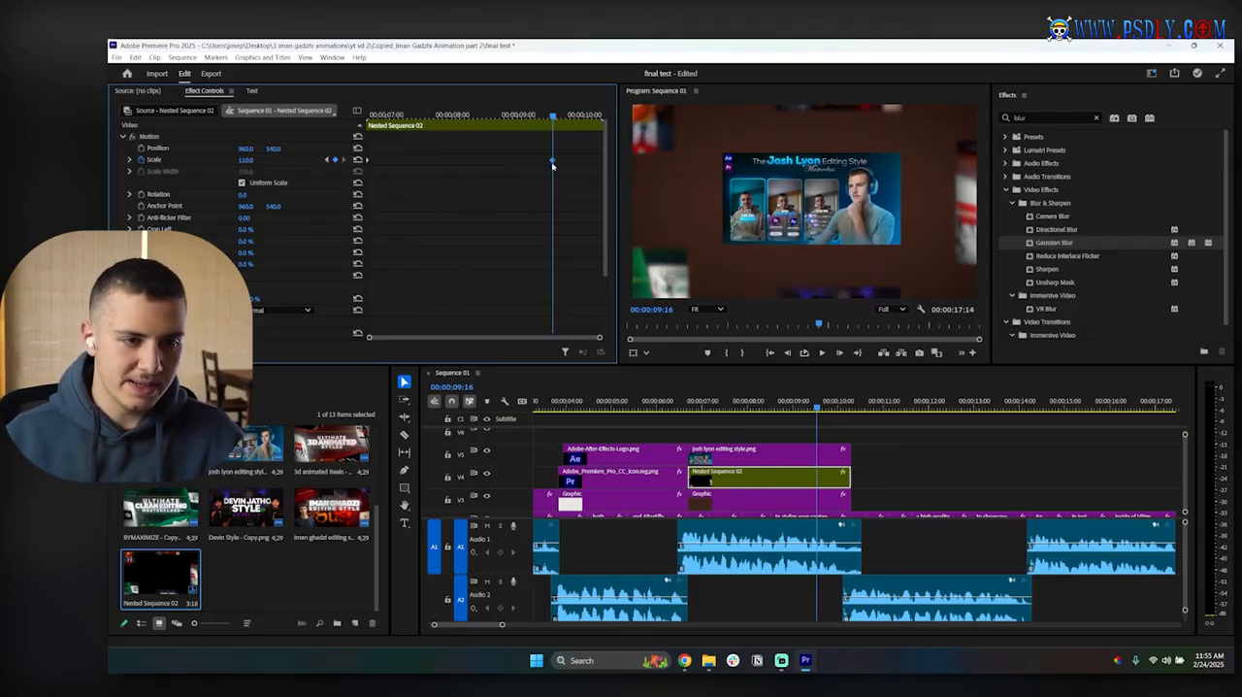
{"action": "left_click_drag", "start_coordinate": [554, 161], "coordinate": [342, 162]}
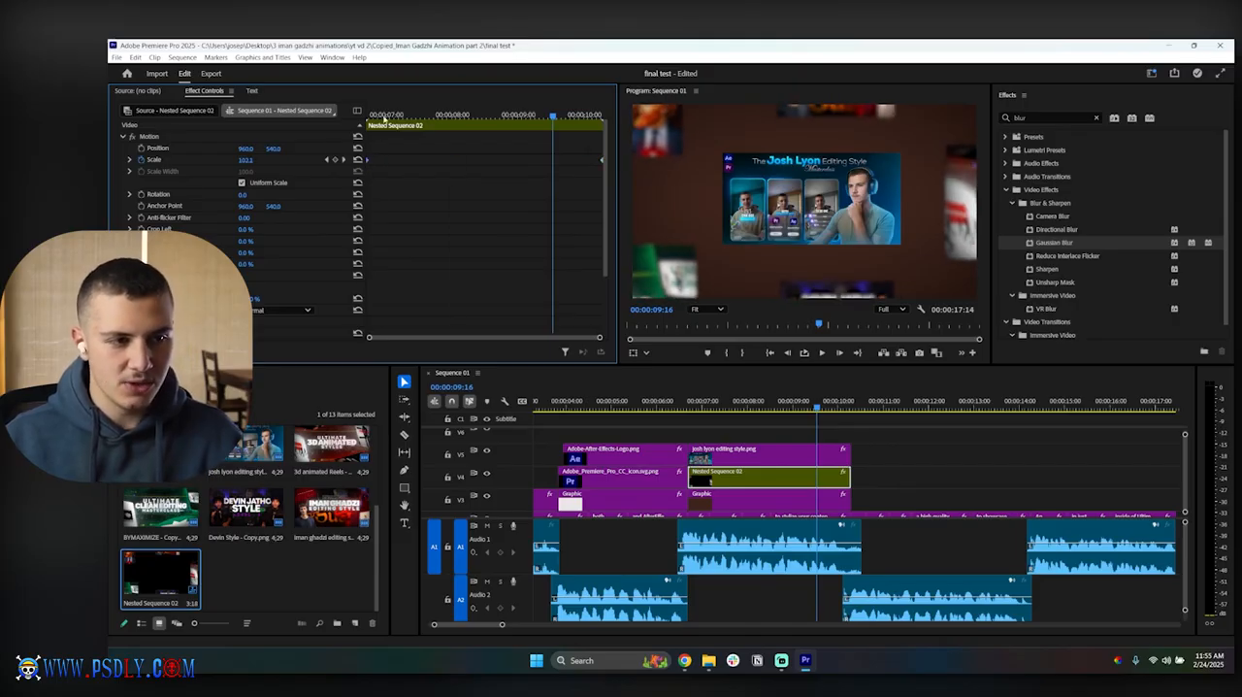
{"action": "left_click", "coordinate": [370, 117]}
{"action": "key", "text": "space"}
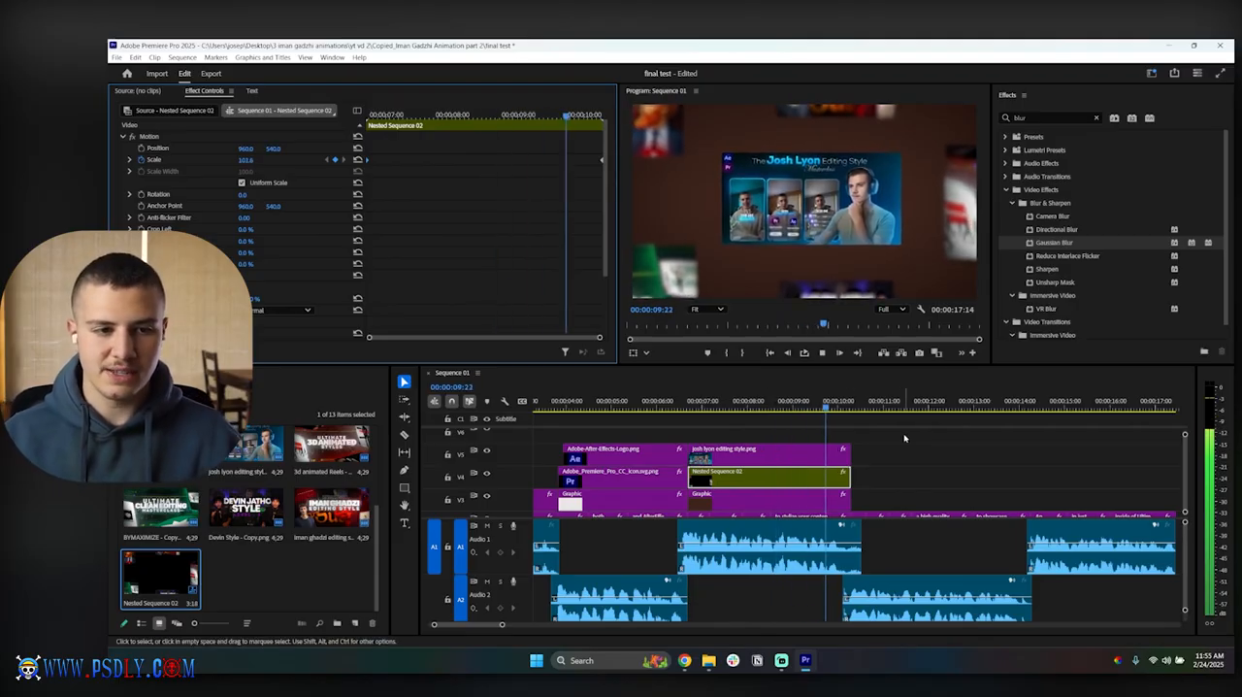
{"action": "key", "text": "space"}
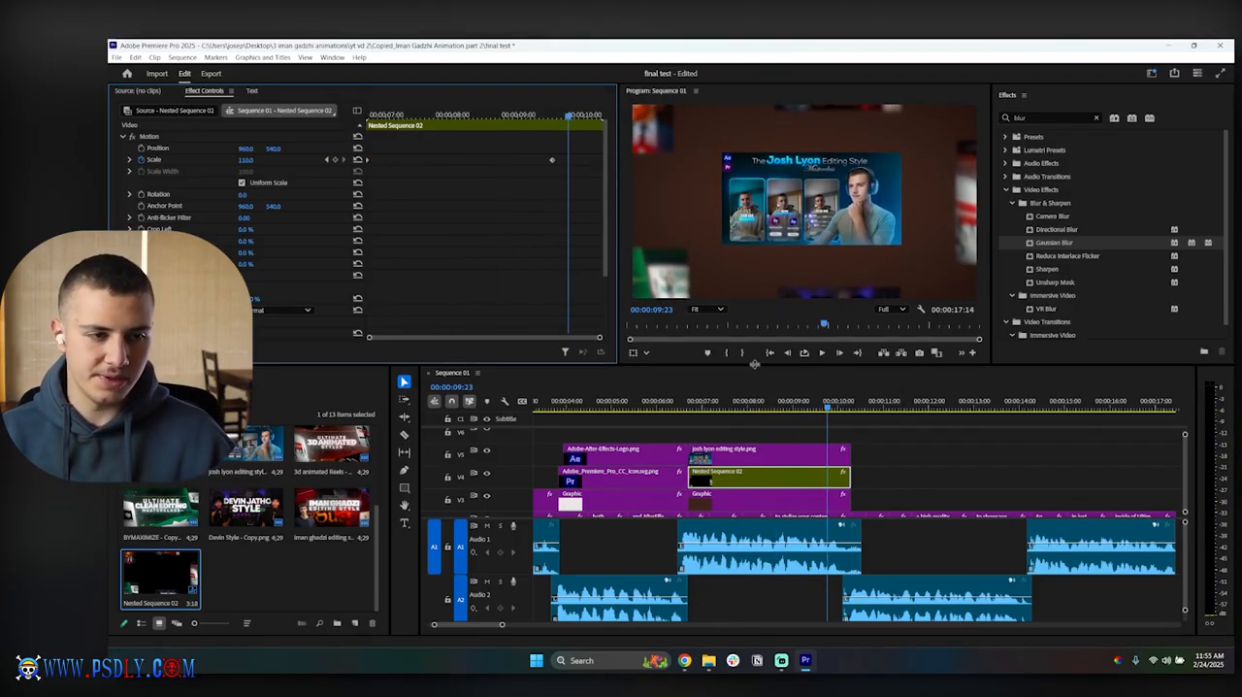
{"action": "key", "text": "space"}
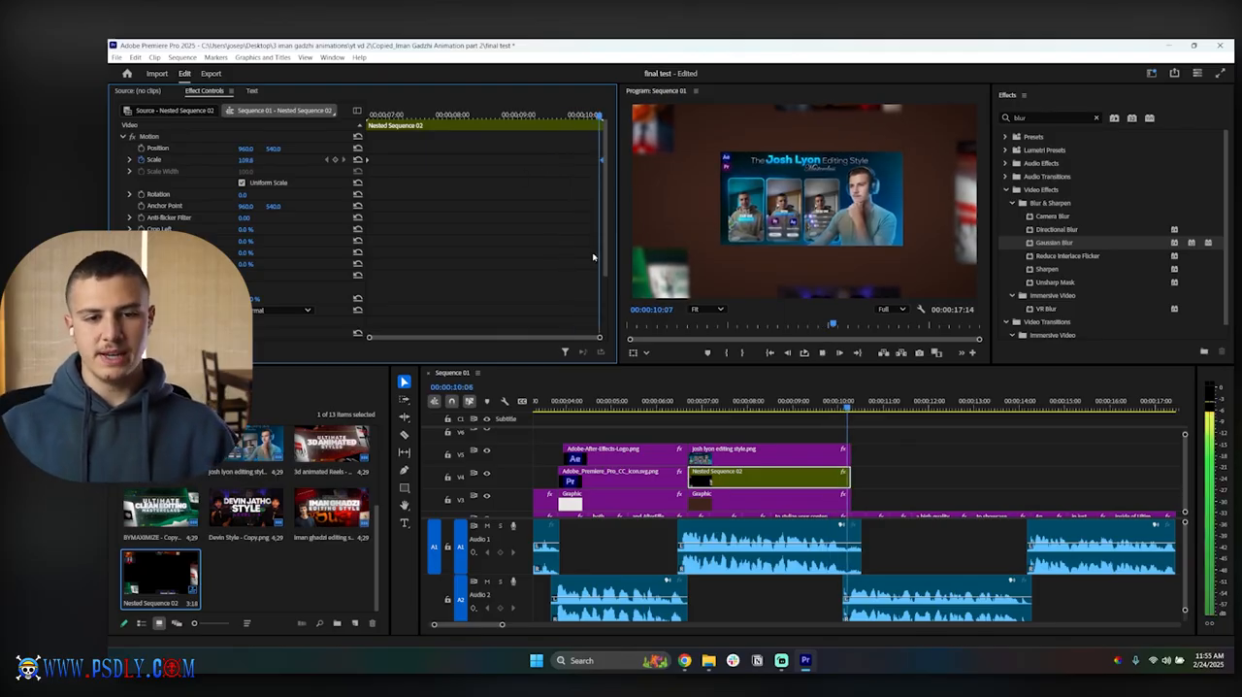
{"action": "key", "text": "space"}
Step: Find the Drop Shadow effect and apply it to the josh lyon editing style.png clip
{"action": "left_click", "coordinate": [775, 457]}
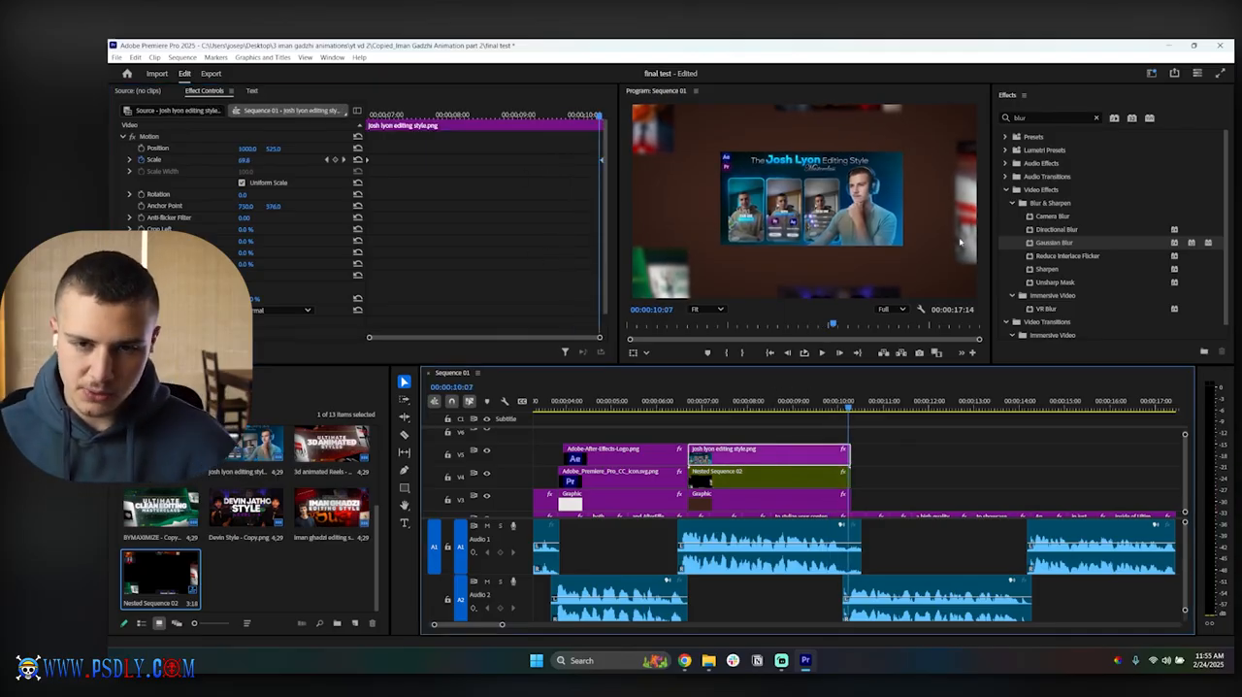
{"action": "left_click", "coordinate": [1048, 117]}
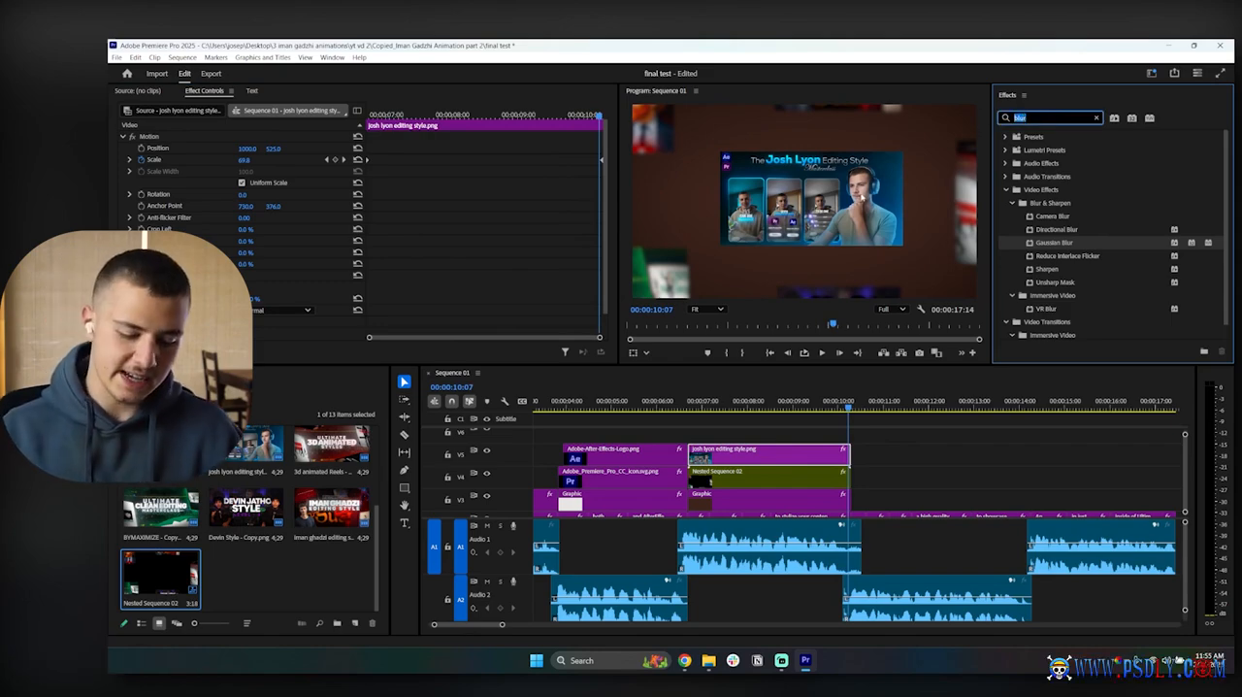
{"action": "type", "text": "drop"}
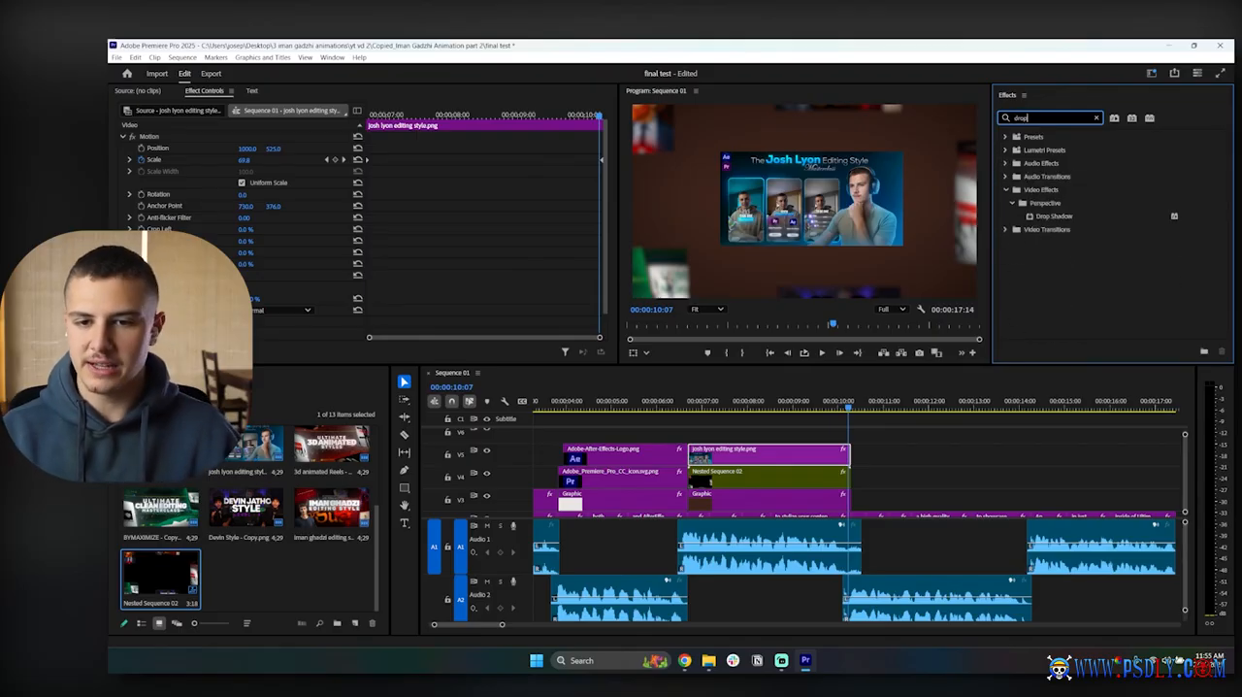
{"action": "left_click_drag", "start_coordinate": [1041, 216], "coordinate": [755, 451]}
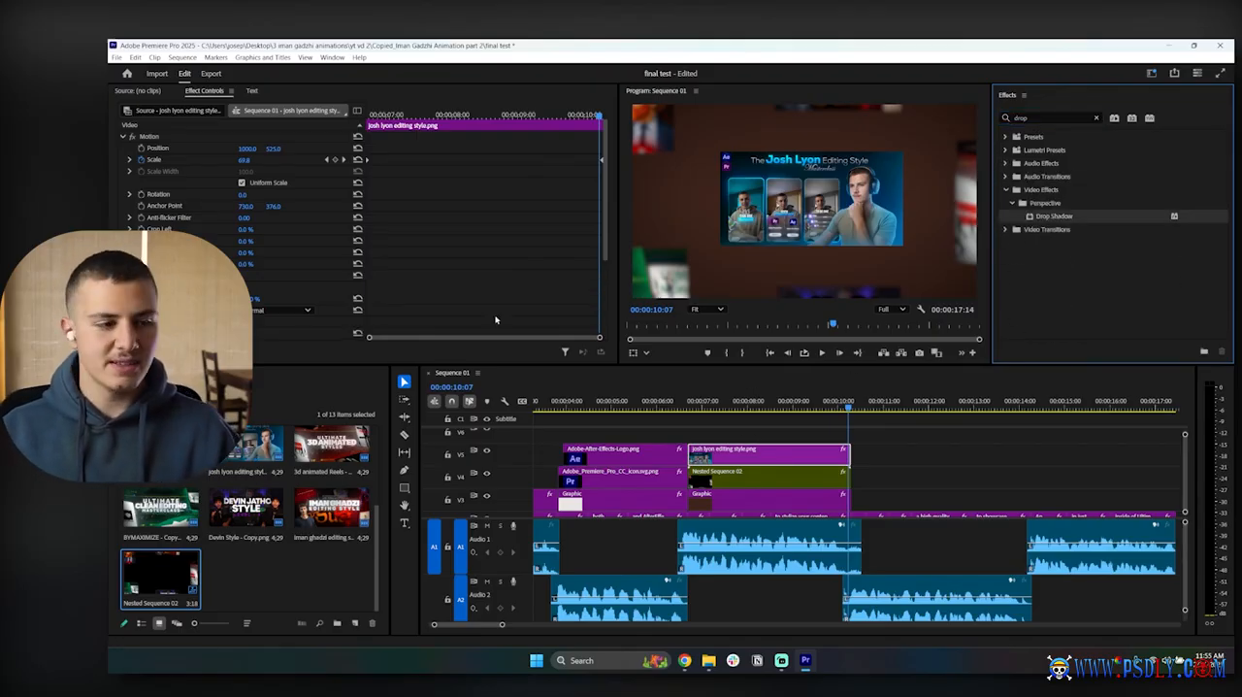
{"action": "scroll", "coordinate": [451, 261], "scroll_direction": "down", "scroll_amount": 3}
{"action": "scroll", "coordinate": [449, 261], "scroll_direction": "down", "scroll_amount": 1}
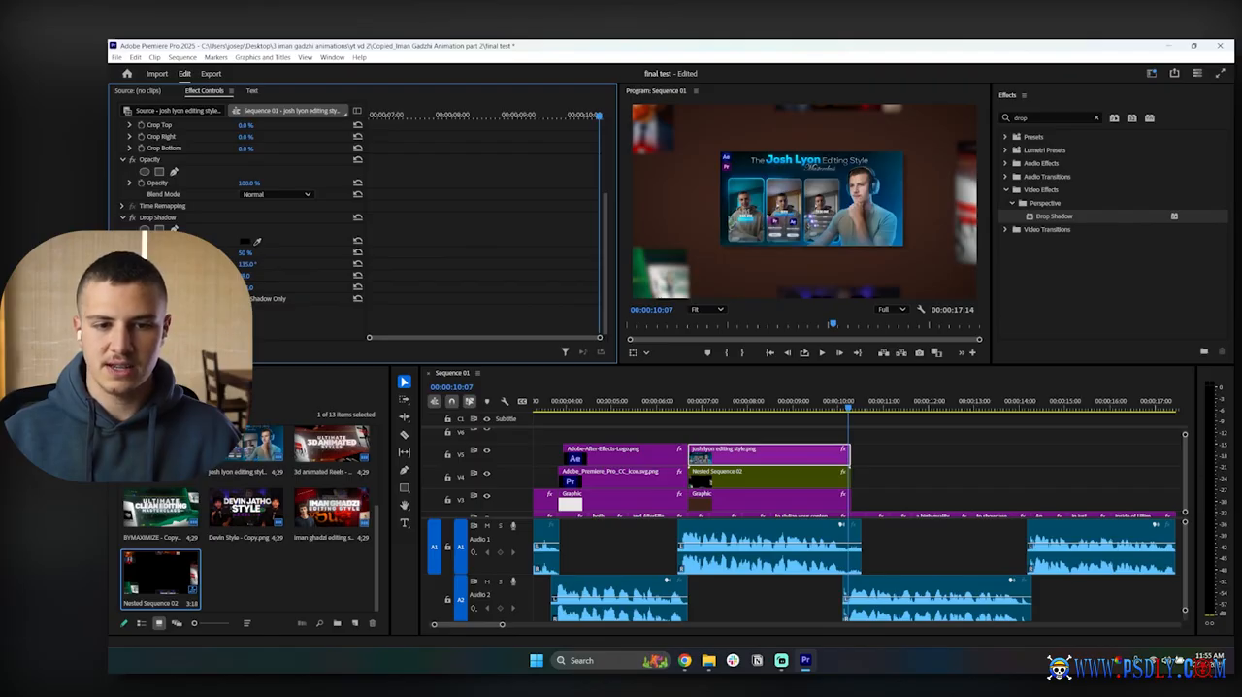
Step: Play the thumbnail scene from its start to check the shadow and zoom, and save the project
{"action": "left_click", "coordinate": [918, 485]}
{"action": "left_click", "coordinate": [691, 400]}
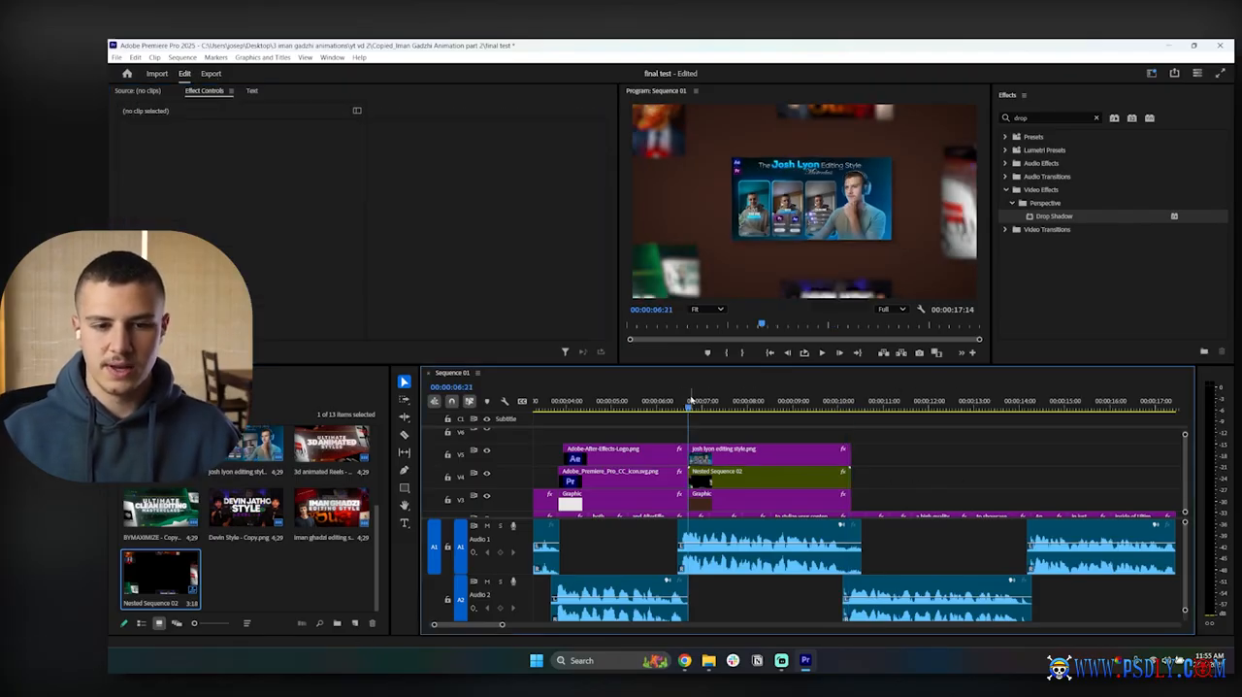
{"action": "key", "text": "space"}
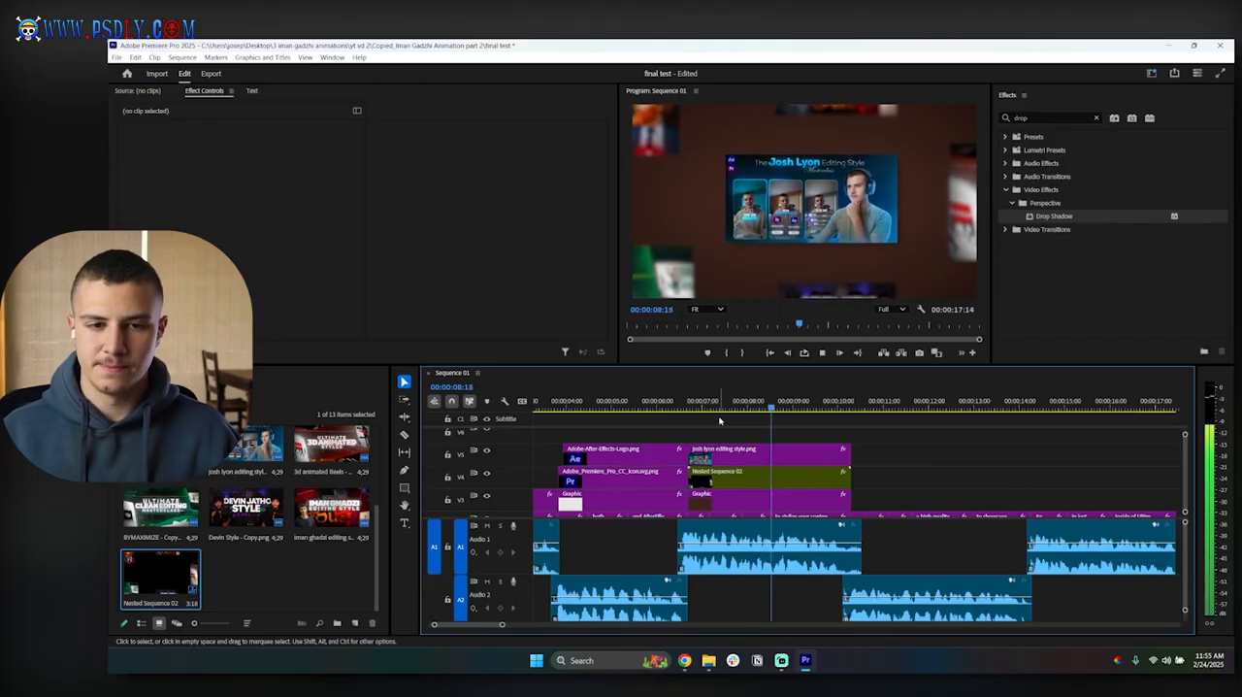
{"action": "key", "text": "ctrl+s"}
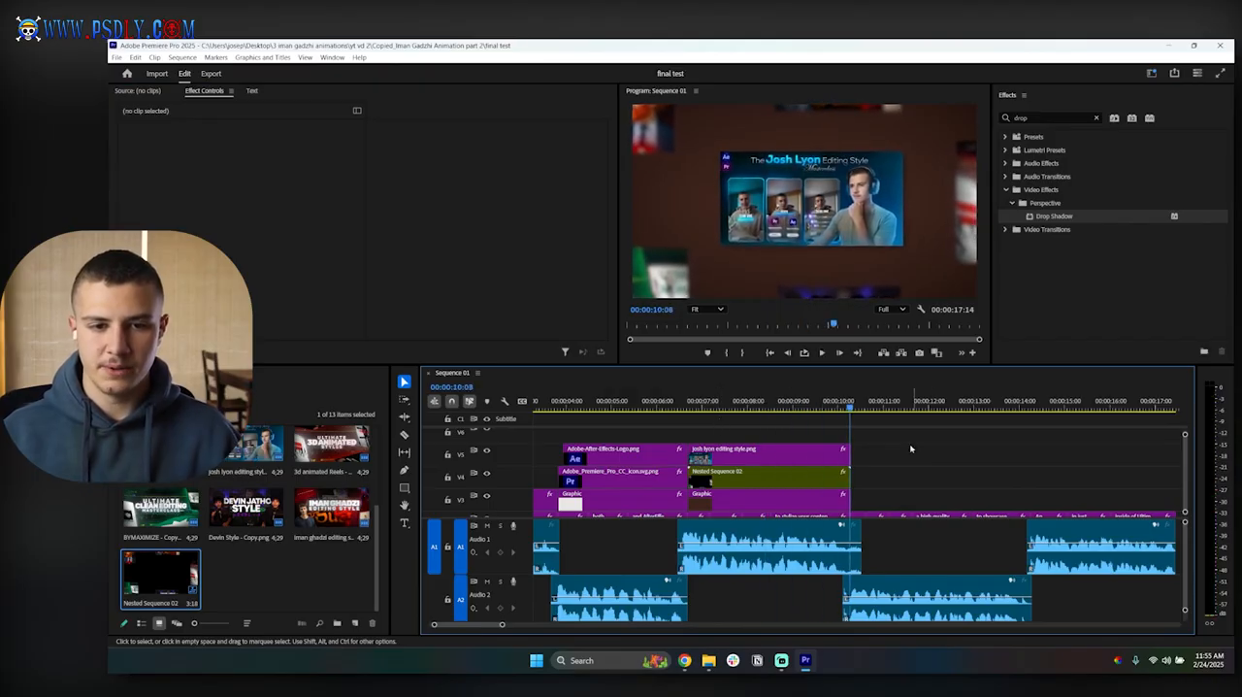
Step: Play the sequence from the start of the Pr and Ae logo scene through the end of the thumbnail scene
{"action": "scroll", "coordinate": [936, 458], "scroll_direction": "down", "scroll_amount": 4}
{"action": "mouse_move", "coordinate": [617, 400]}
{"action": "left_mouse_down"}
{"action": "mouse_move", "coordinate": [629, 400]}
{"action": "mouse_move", "coordinate": [617, 405]}
{"action": "left_mouse_up"}
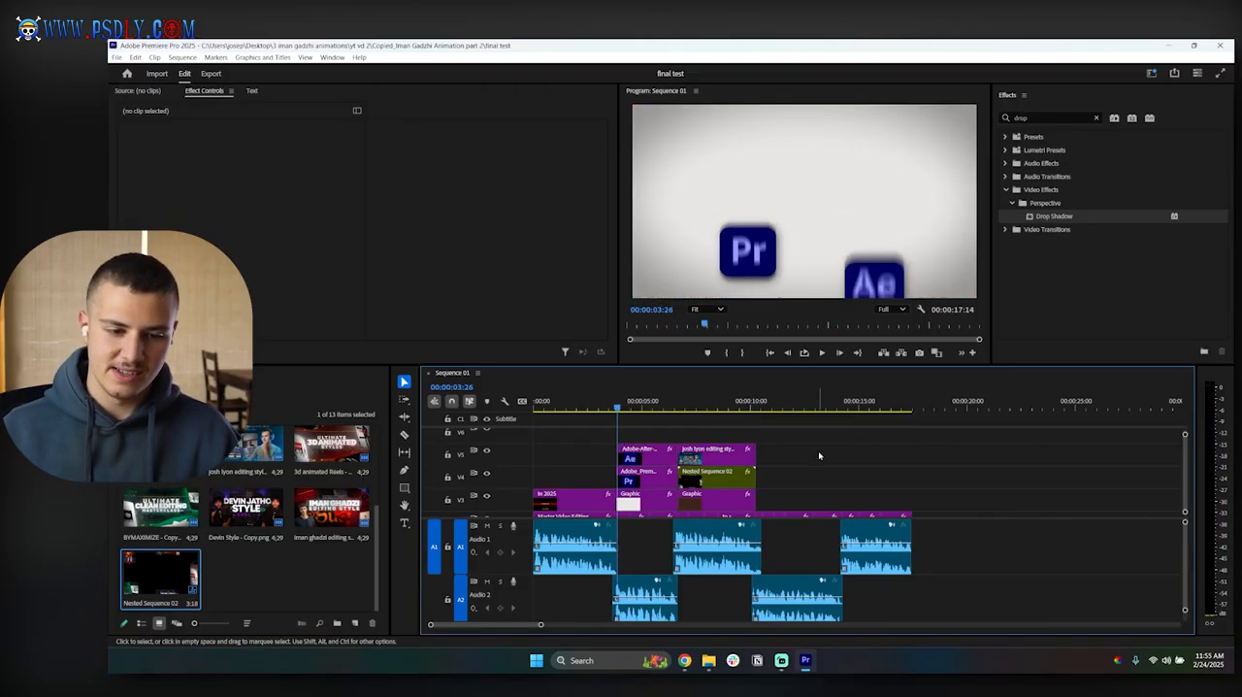
{"action": "key", "text": "Left"}
{"action": "key", "text": "Left"}
{"action": "key", "text": "space"}
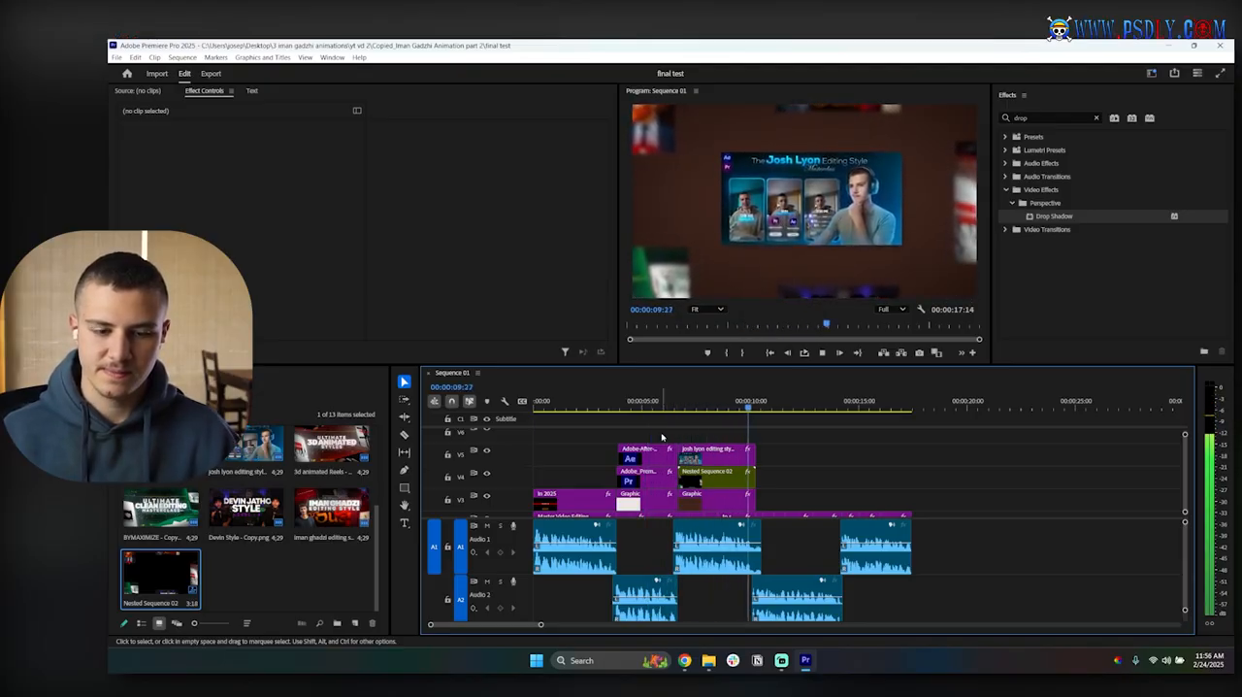
{"action": "key", "text": "space"}
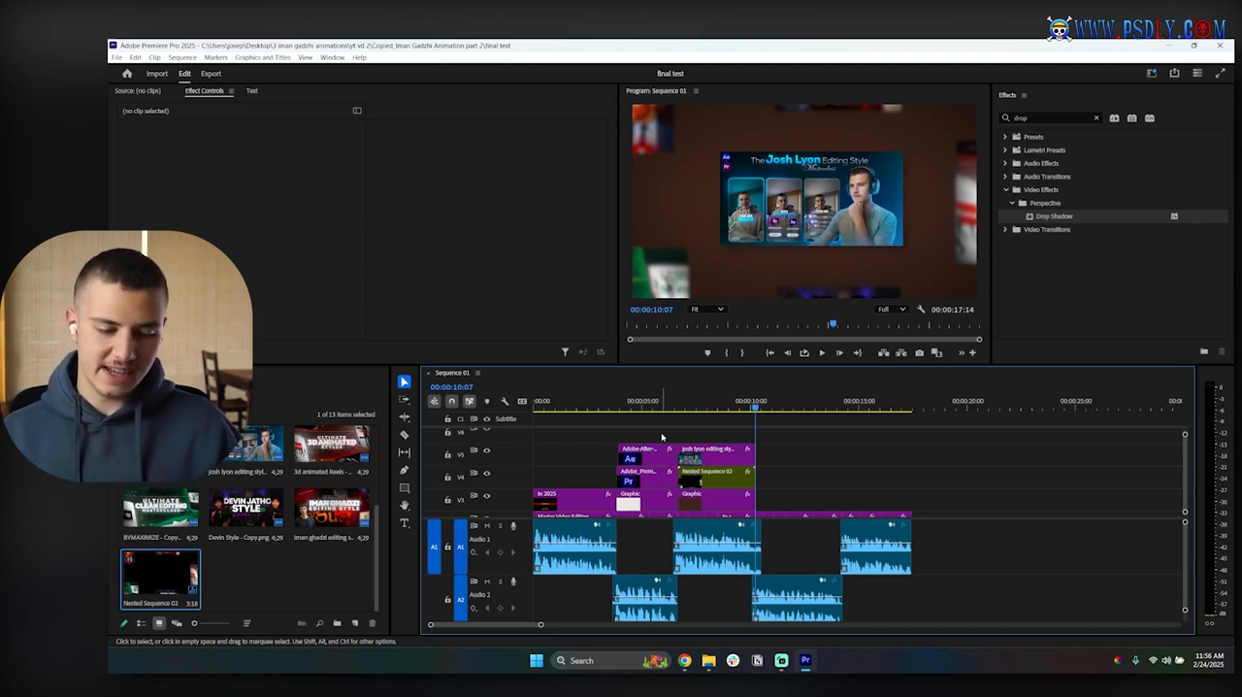